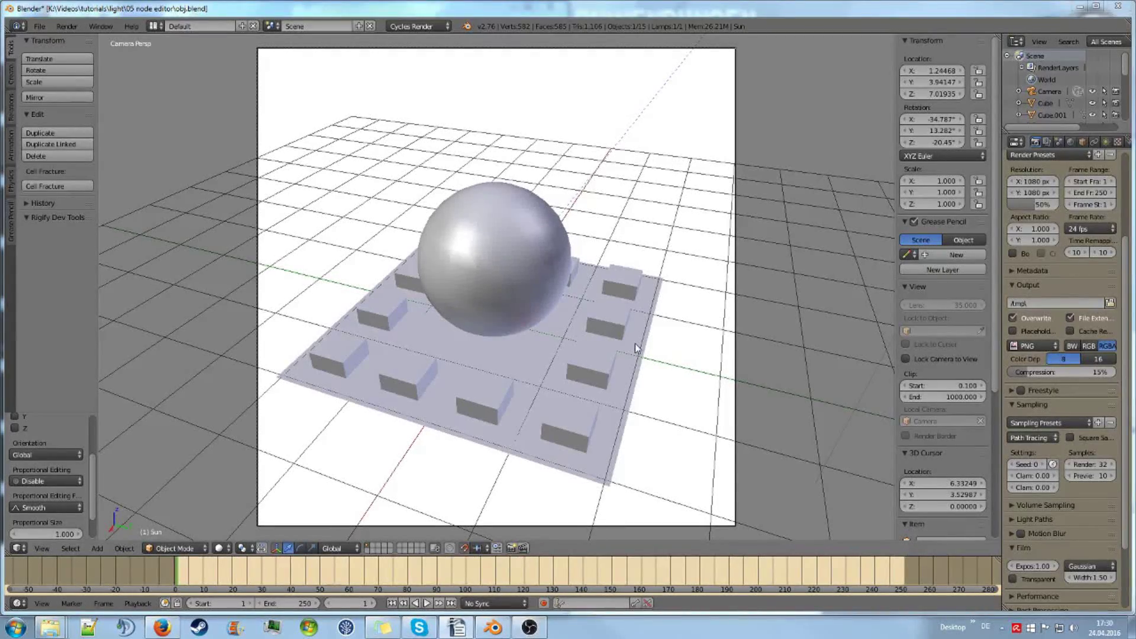
# Orbit the view, return to the camera view, and render the plain white sphere-on-plate scene
pyautogui.moveTo(478, 276); pyautogui.dragTo(610, 274, button='middle')
pyautogui.press('KP_0')
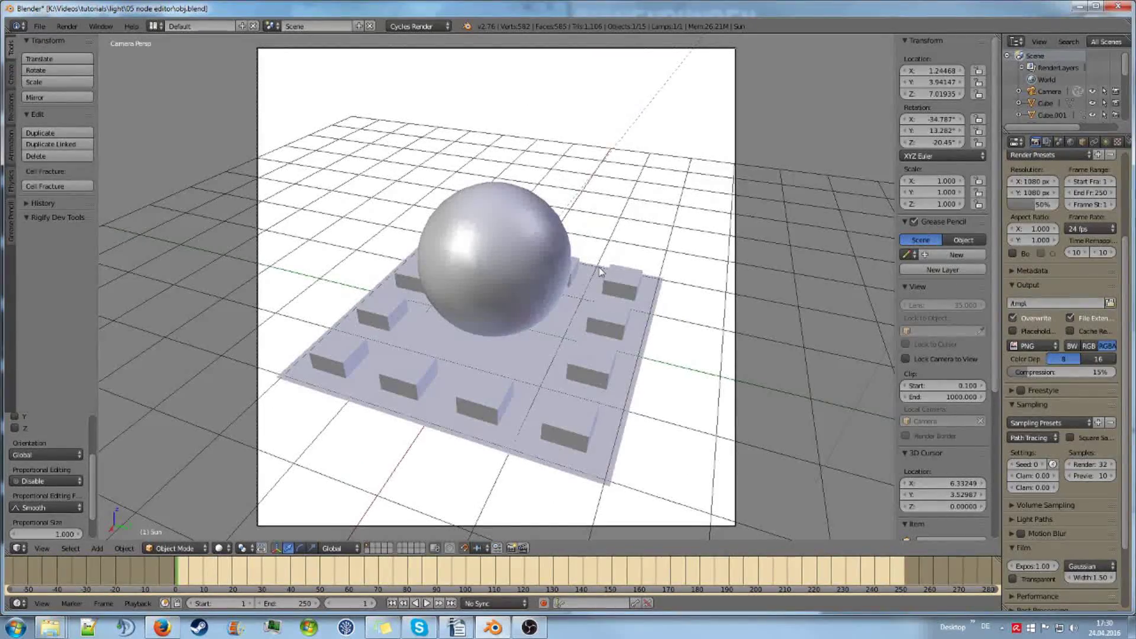
pyautogui.press('F12')
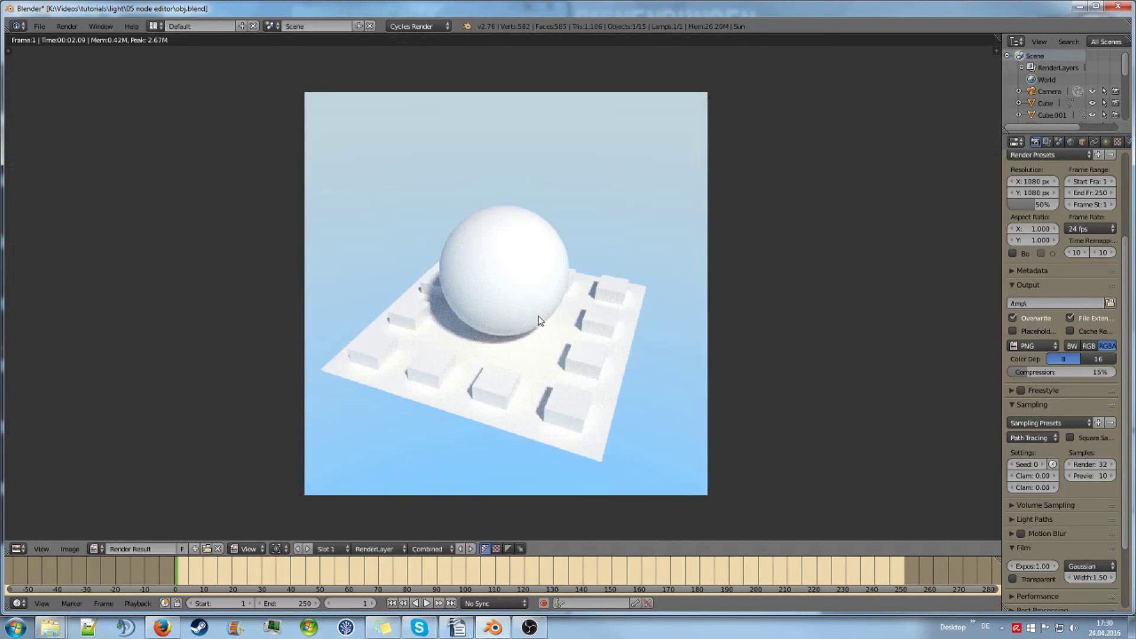
# Switch the render result to empty Slot 2, keeping the white render in Slot 1
pyautogui.scroll(1, 540, 320)
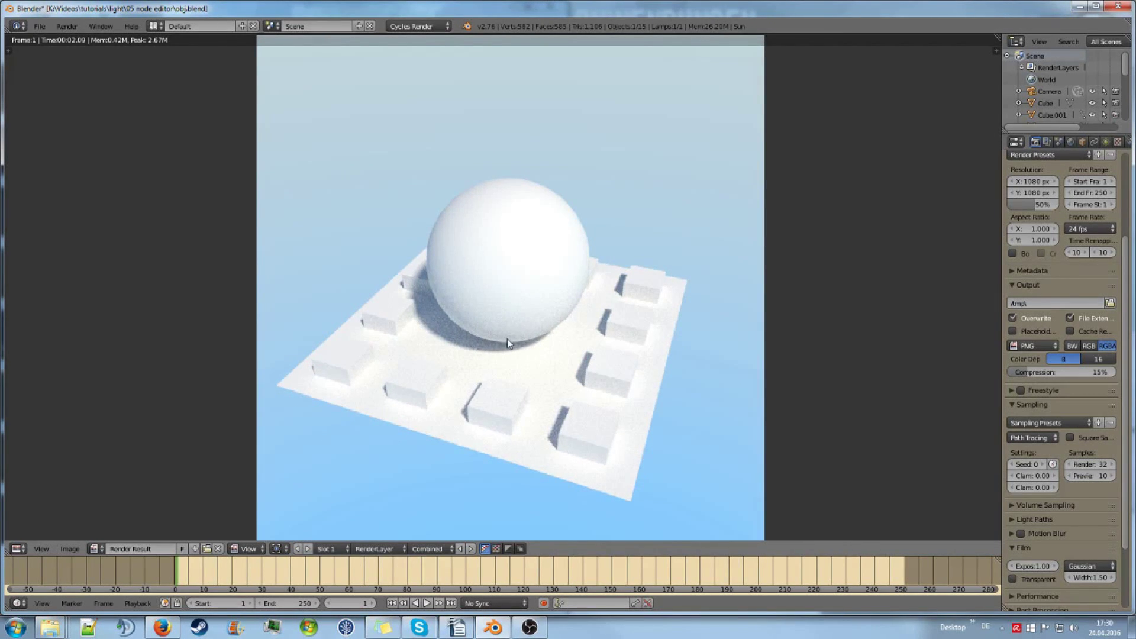
pyautogui.click(329, 550)
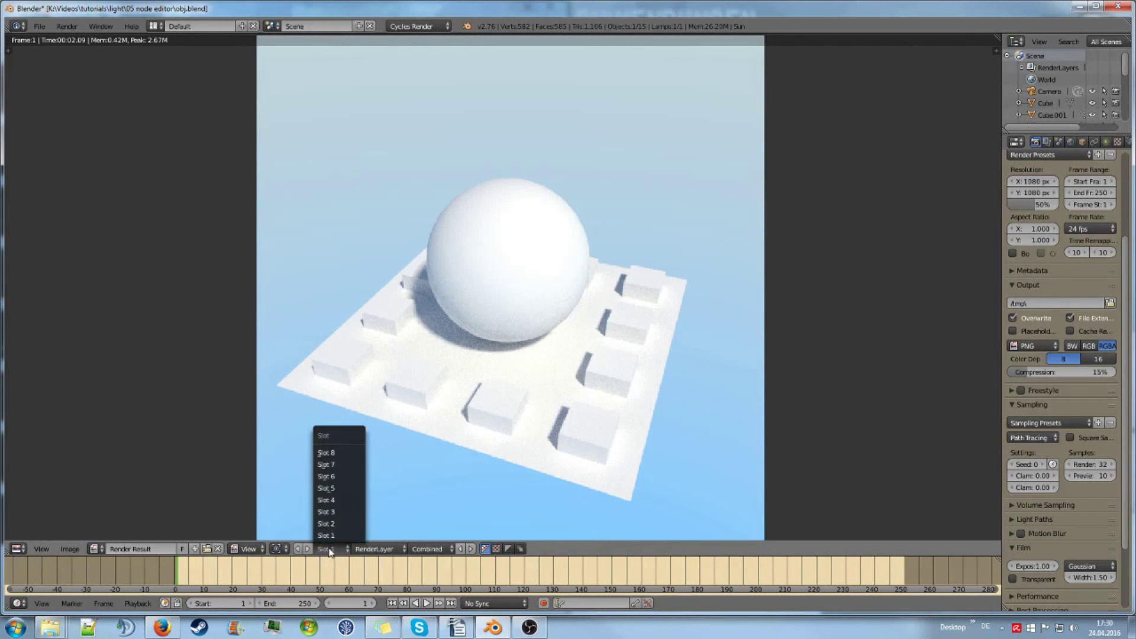
pyautogui.click(330, 549)
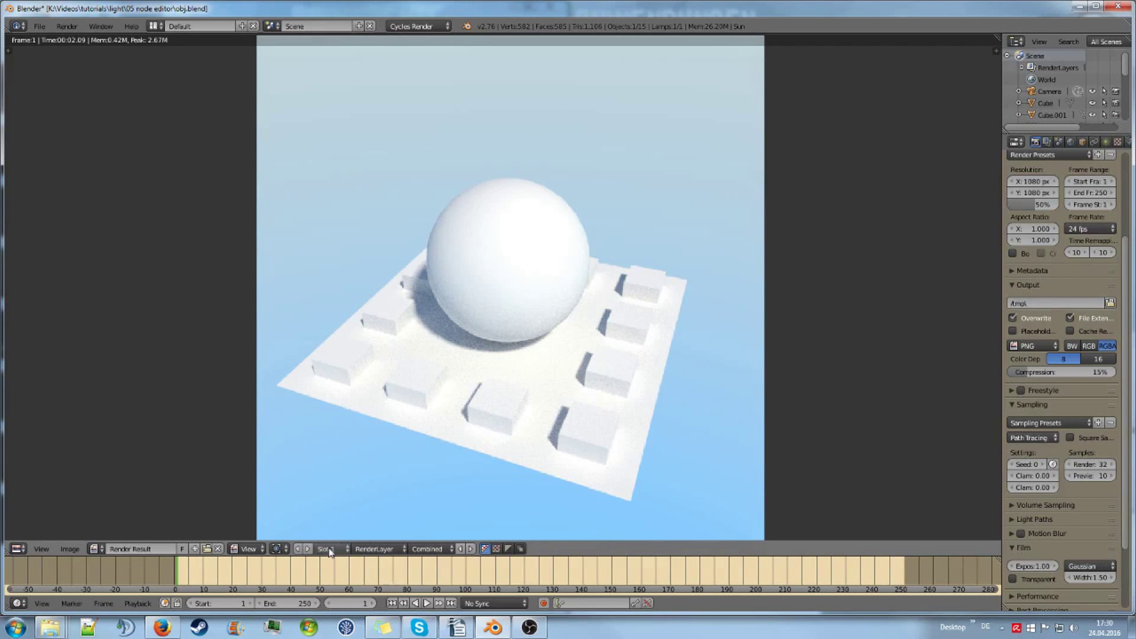
pyautogui.scroll(-2, 469, 418)
pyautogui.scroll(2, 469, 418)
pyautogui.click(335, 551)
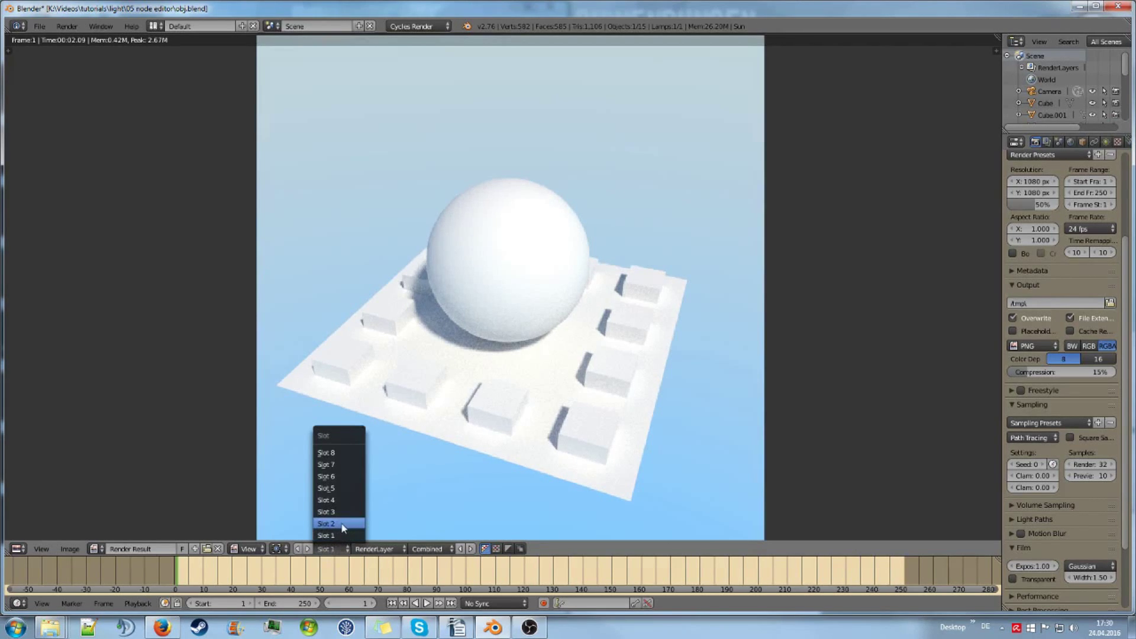
pyautogui.click(343, 528)
# Turn the area back into a 3D View and show the sphere's Material properties, widened
pyautogui.click(18, 549)
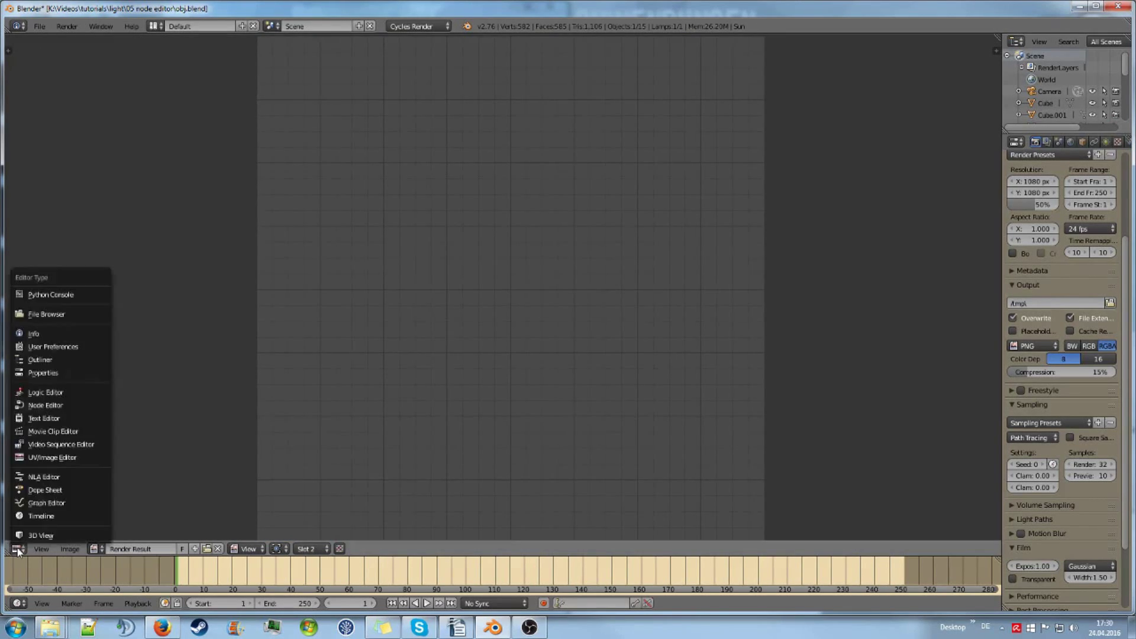
pyautogui.click(24, 536)
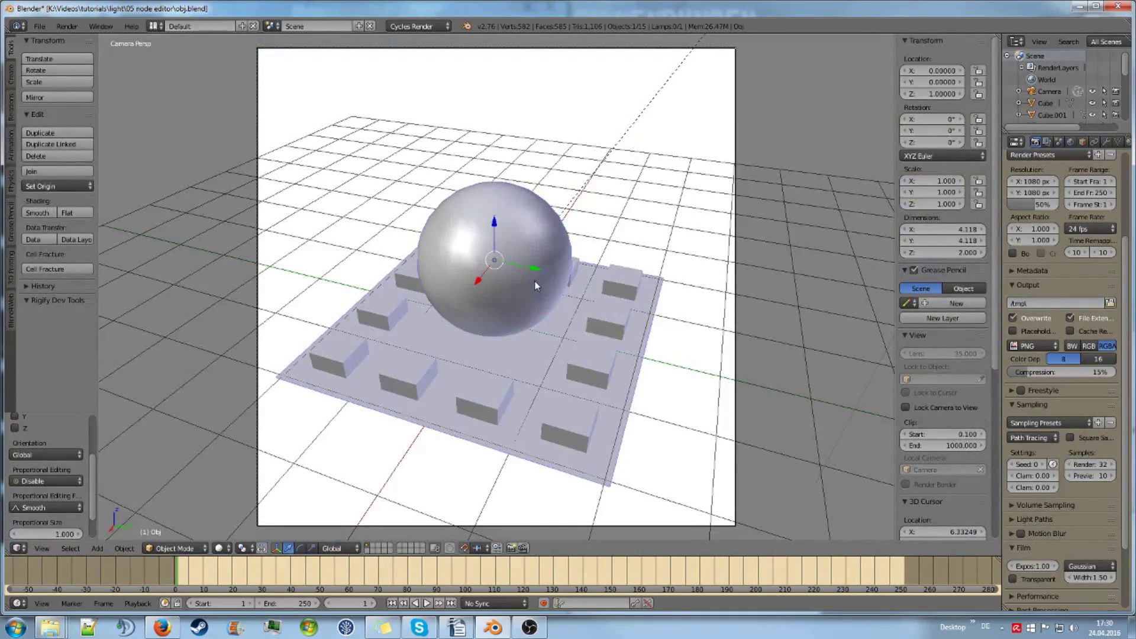
pyautogui.click(1127, 143)
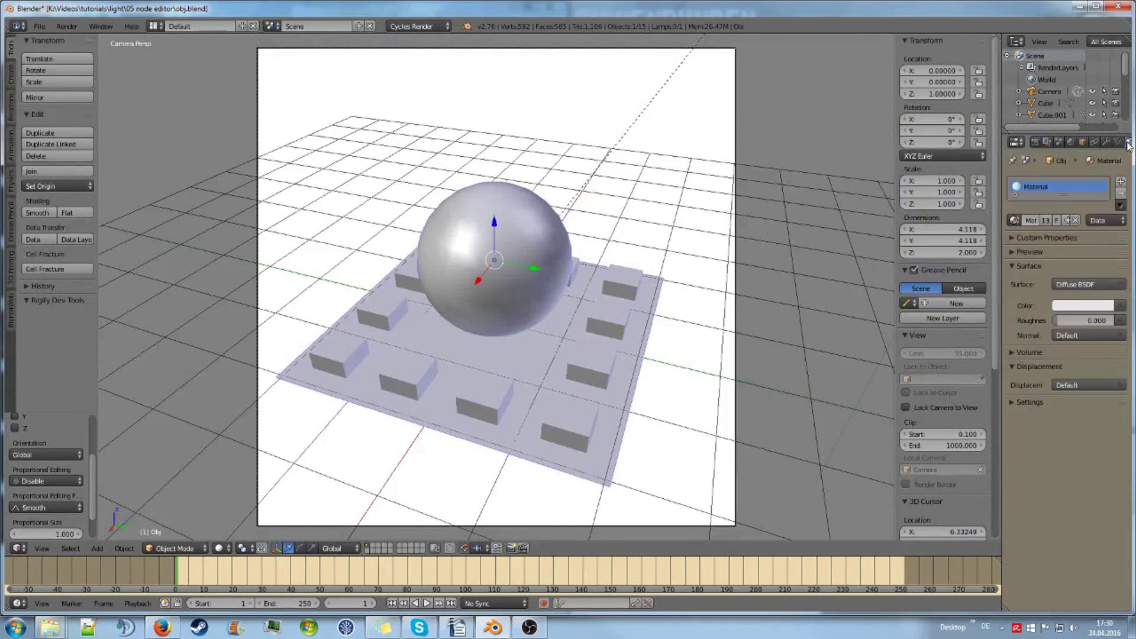
pyautogui.moveTo(998, 226); pyautogui.dragTo(977, 229)
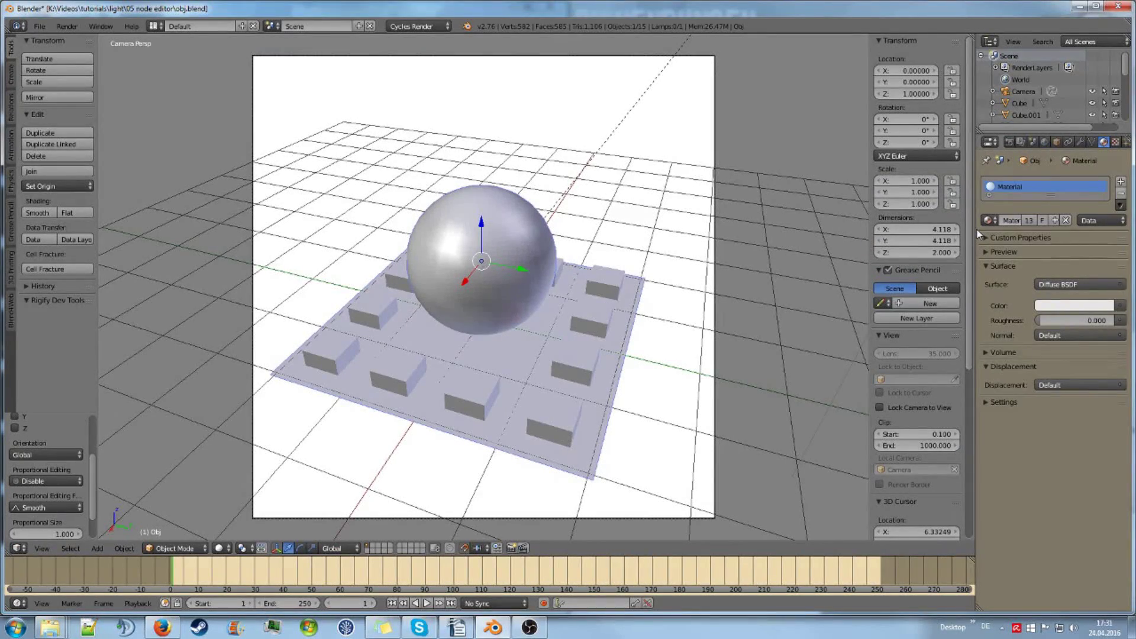
# Split the viewport into two side-by-side views and hide the left view's N and T panels
pyautogui.rightClick(755, 34)
pyautogui.click(748, 50)
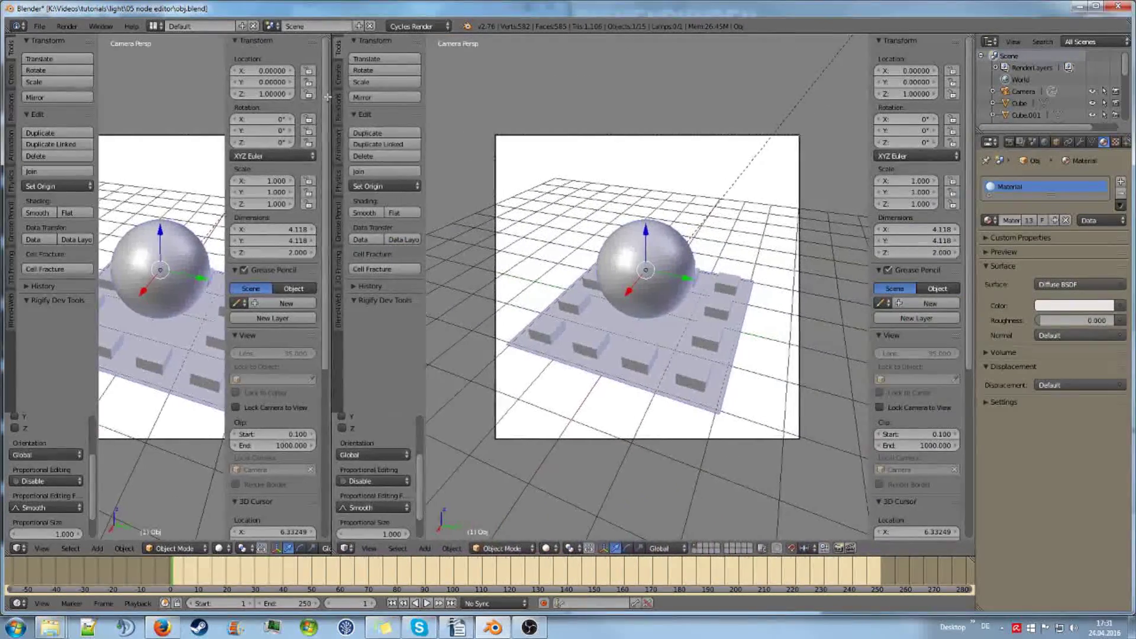
pyautogui.click(303, 96)
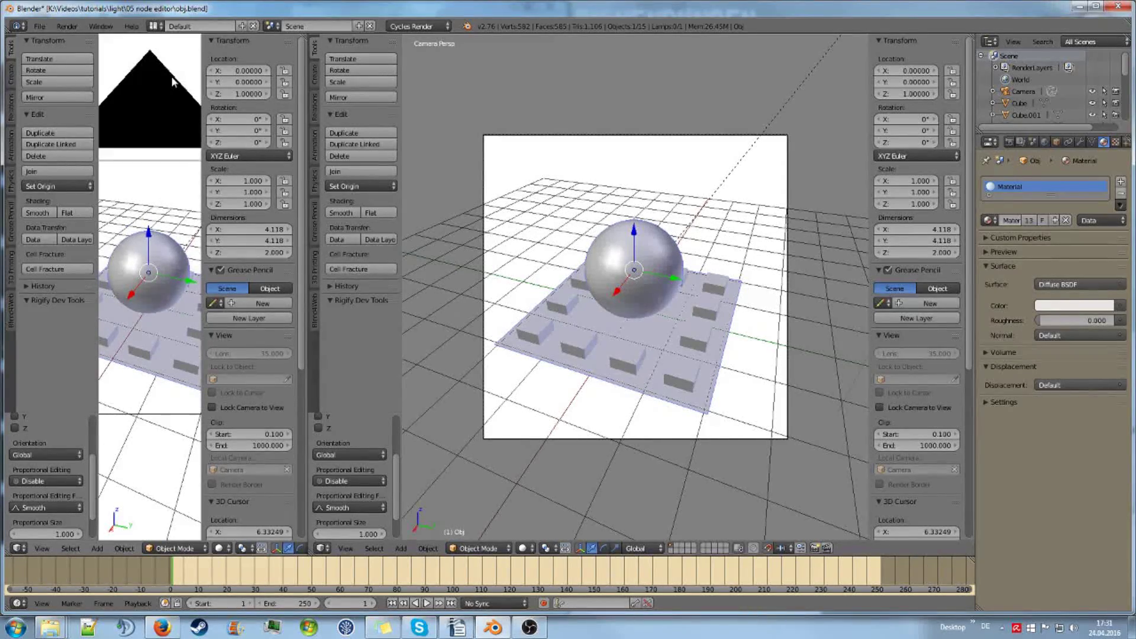
pyautogui.press('n')
pyautogui.press('t')
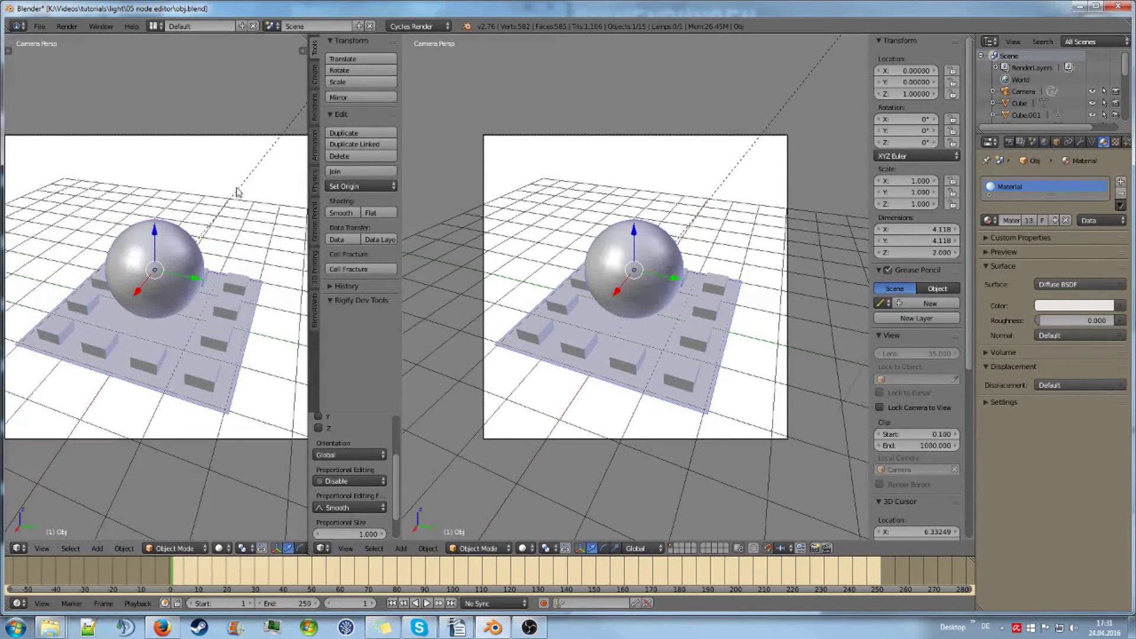
pyautogui.scroll(3, 278, 254)
pyautogui.scroll(-1, 290, 254)
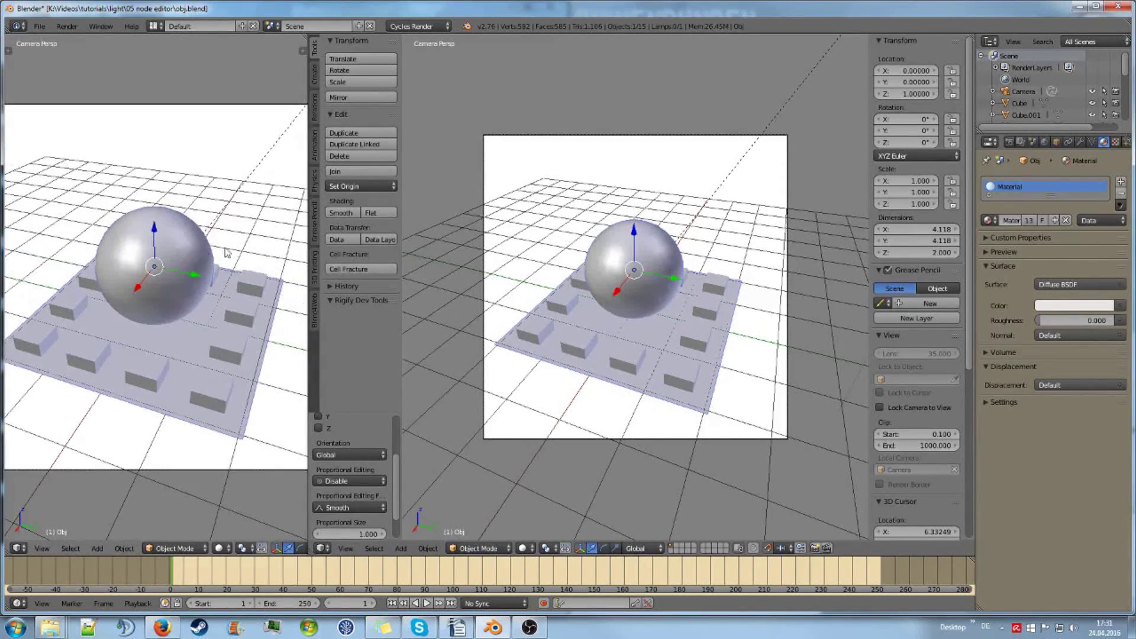
pyautogui.moveTo(307, 259); pyautogui.dragTo(295, 258)
pyautogui.scroll(-10, 944, 499)
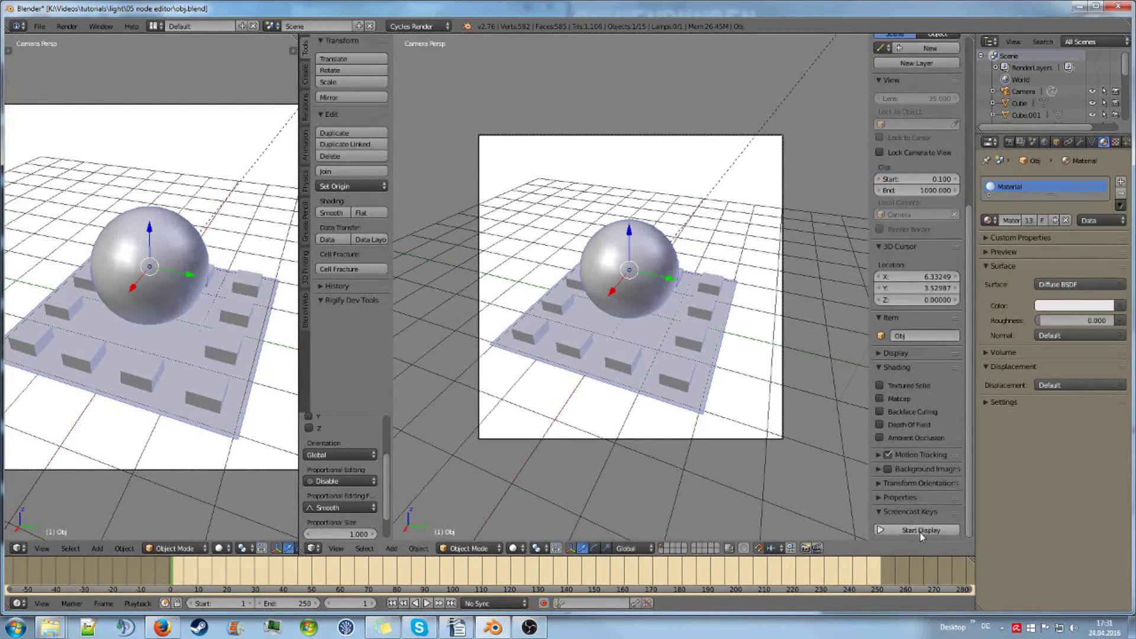
# Enable on-screen key display, hide the right view's properties panel, and deselect everything
pyautogui.click(921, 530)
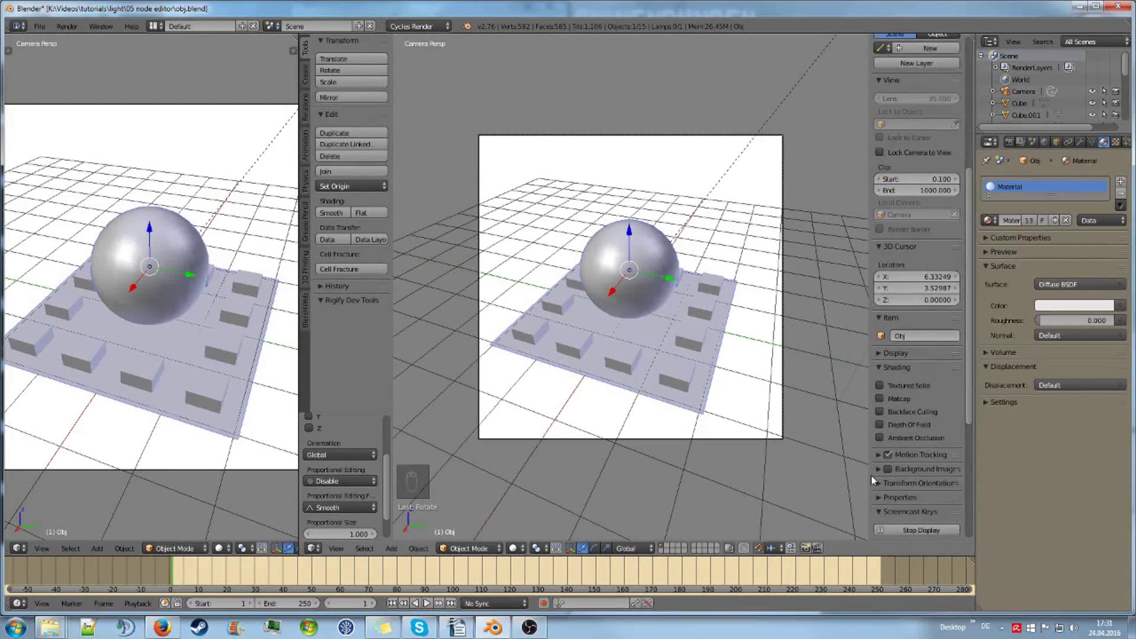
pyautogui.moveTo(870, 478); pyautogui.dragTo(979, 451)
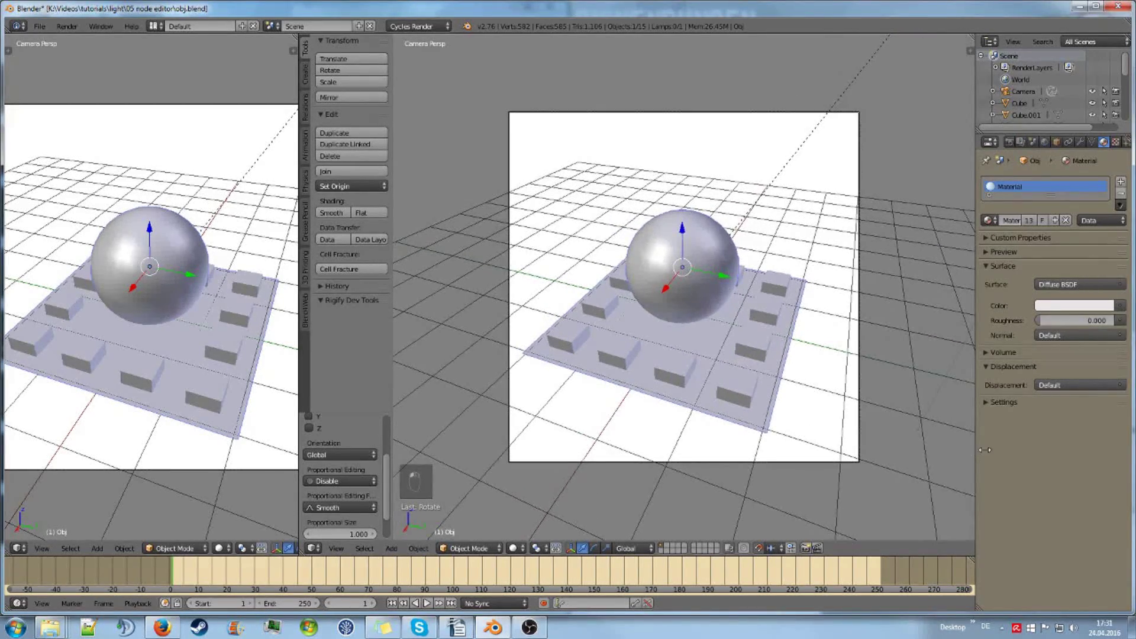
pyautogui.scroll(-2, 744, 364)
pyautogui.scroll(2, 713, 348)
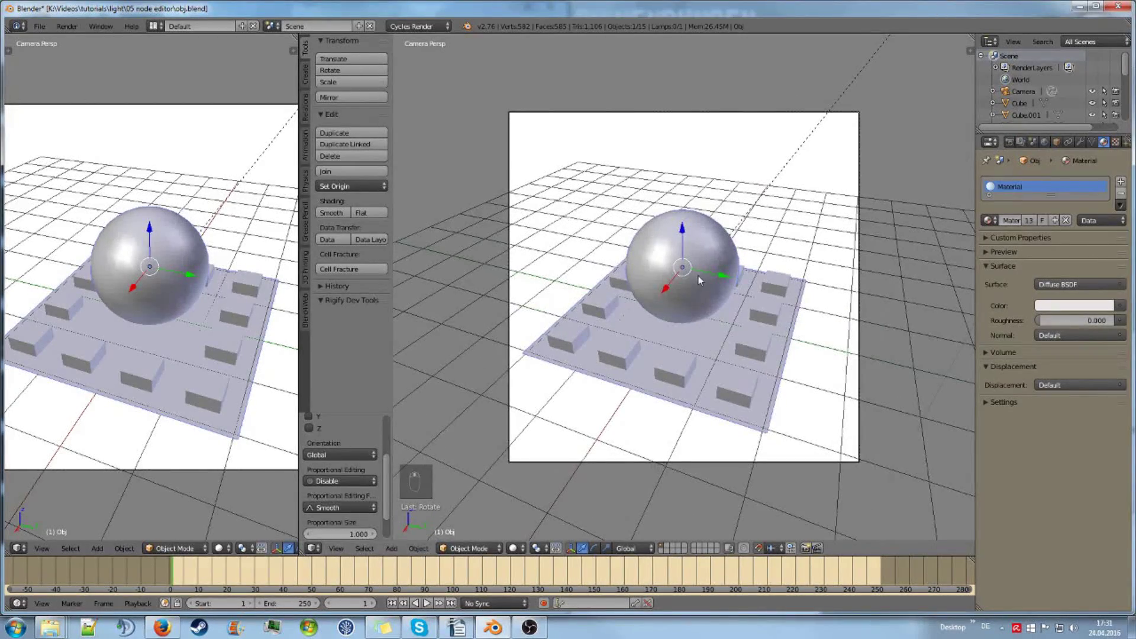
pyautogui.press('a')
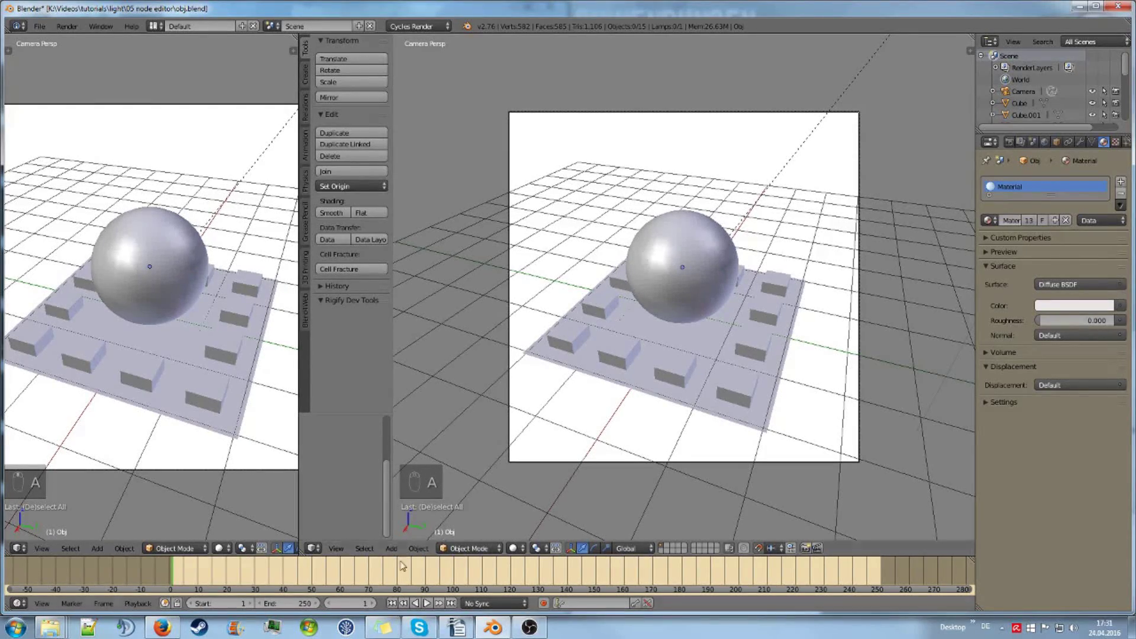
# Change the right view to a Shader node editor showing the sphere's material nodes
pyautogui.click(313, 548)
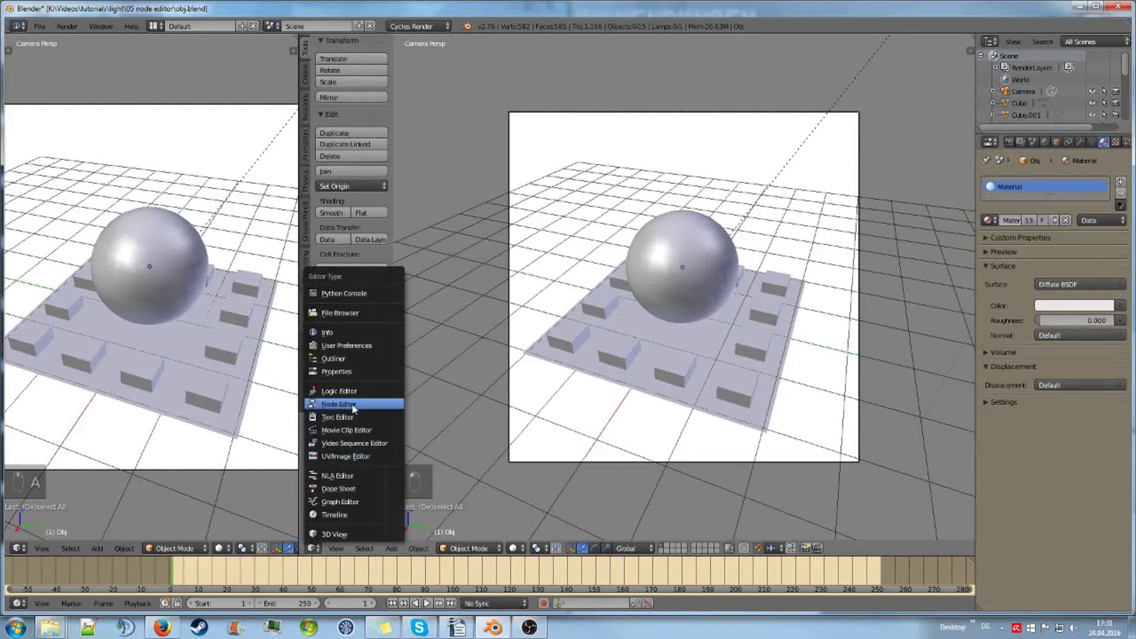
pyautogui.click(351, 404)
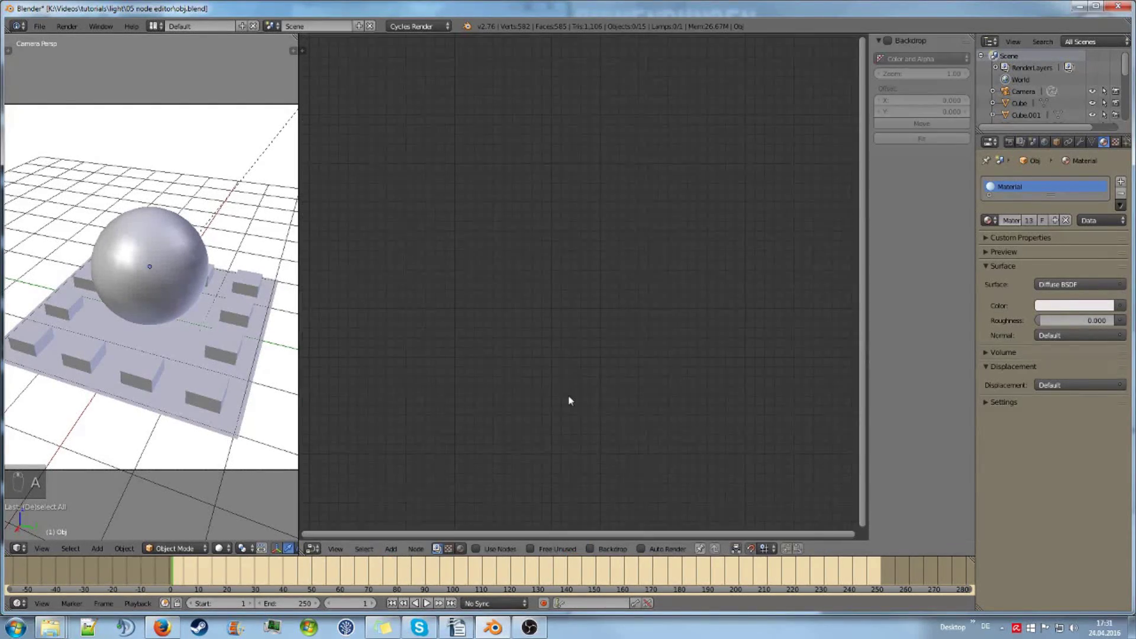
pyautogui.click(461, 550)
pyautogui.scroll(4, 678, 400)
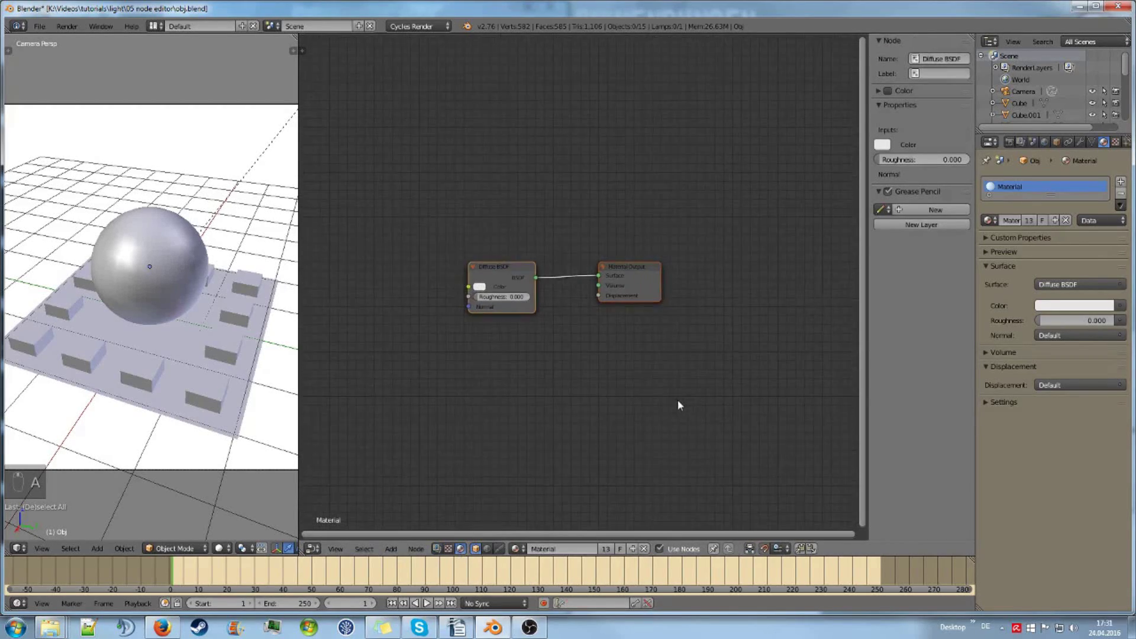
pyautogui.scroll(-2, 631, 351)
pyautogui.moveTo(574, 356); pyautogui.dragTo(670, 353, button='middle')
pyautogui.scroll(-1, 670, 353)
# Move the Diffuse BSDF node right and frame it with Material Output on the right side
pyautogui.click(631, 253)
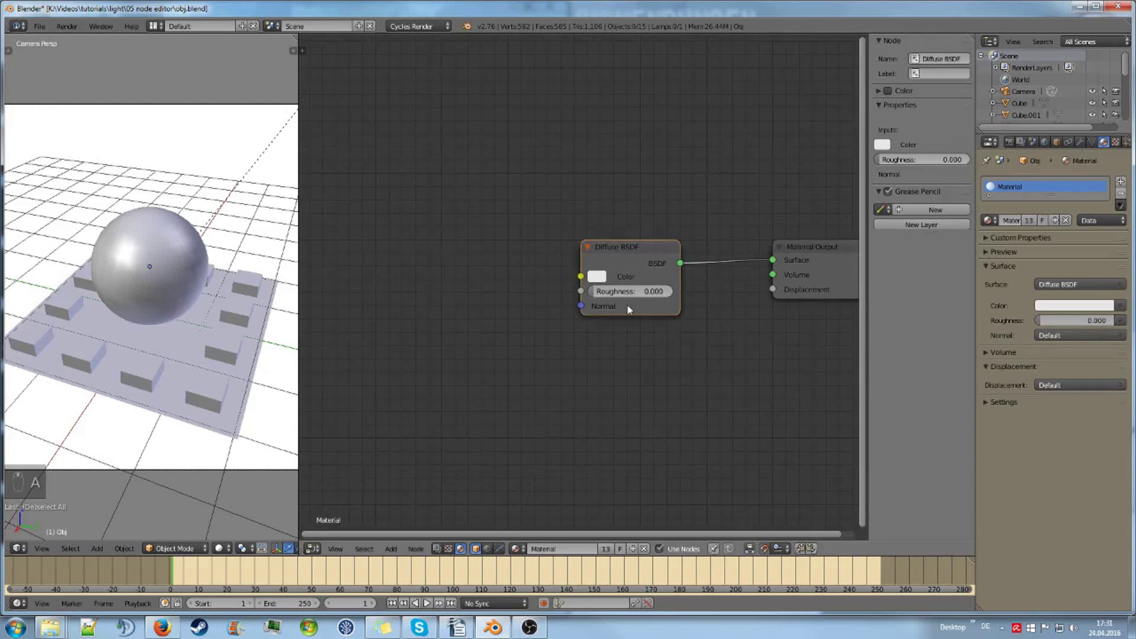
pyautogui.press('g')
pyautogui.press('x')
pyautogui.press('Escape')
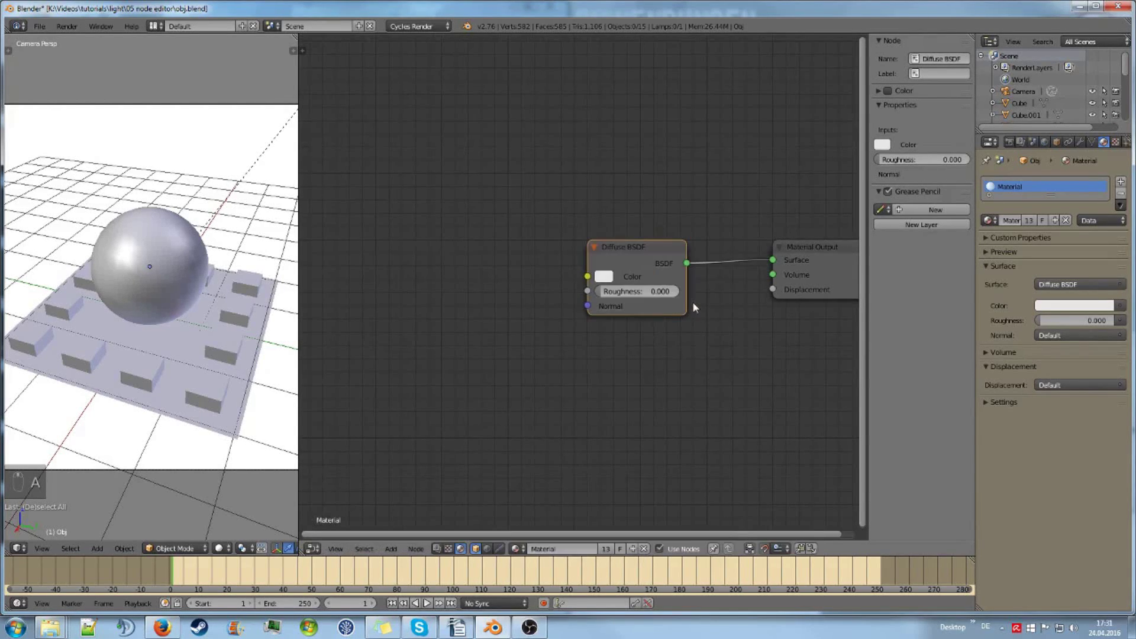
pyautogui.moveTo(670, 313); pyautogui.dragTo(741, 312)
pyautogui.click(742, 312)
pyautogui.hotkey('shift', 'a')
pyautogui.press('Escape')
pyautogui.press('Home')
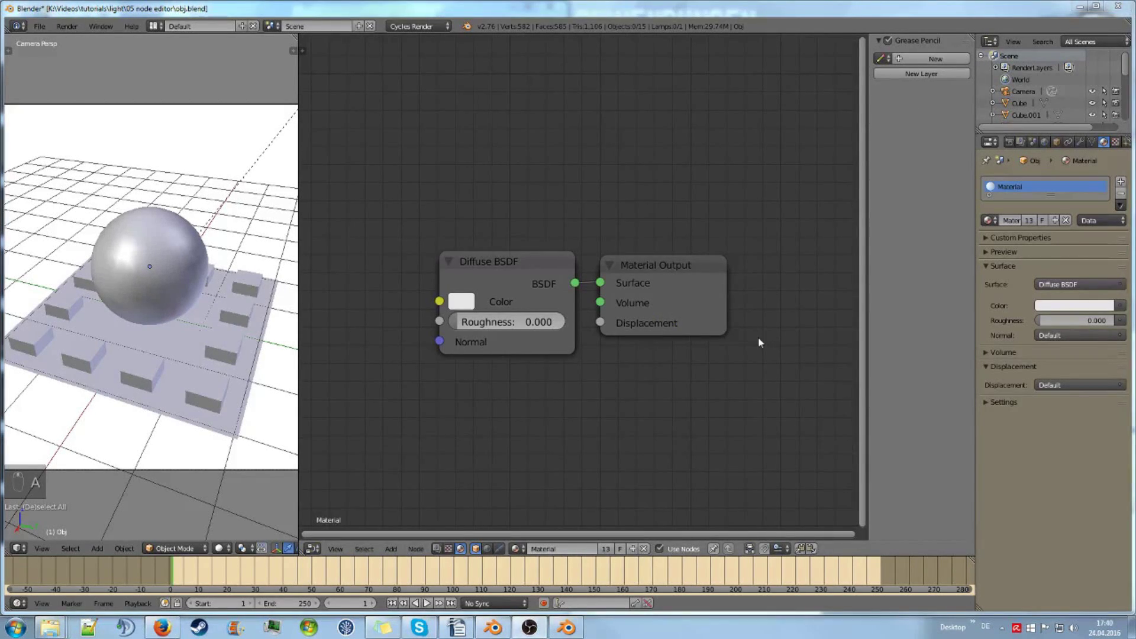
pyautogui.moveTo(558, 363)
pyautogui.mouseDown(button='middle')
pyautogui.moveTo(581, 343)
pyautogui.moveTo(580, 367)
pyautogui.mouseUp(button='middle')
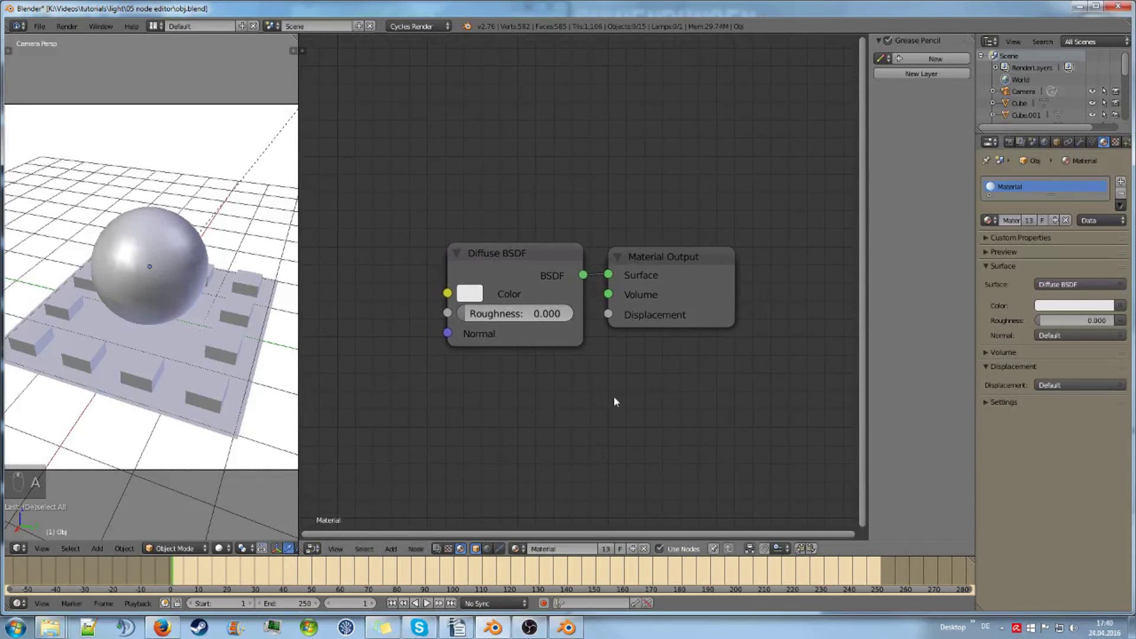
pyautogui.scroll(-2, 592, 401)
pyautogui.moveTo(549, 406); pyautogui.dragTo(646, 410, button='middle')
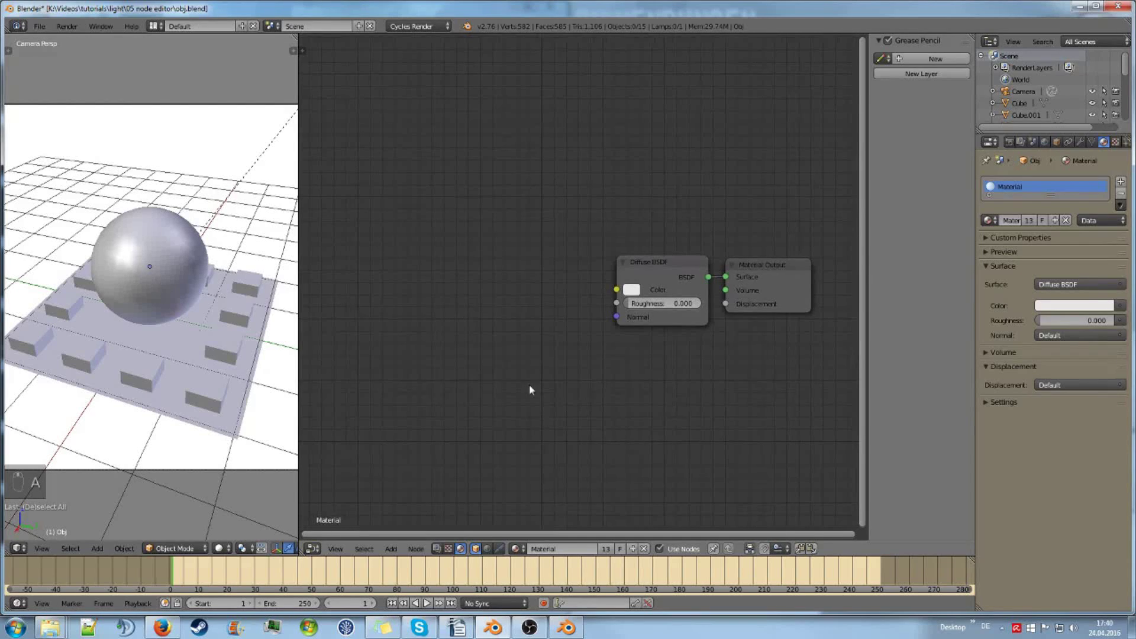
# Add an Object Info node and place it up and to the left
pyautogui.hotkey('shift', 'a')
pyautogui.moveTo(478, 363)
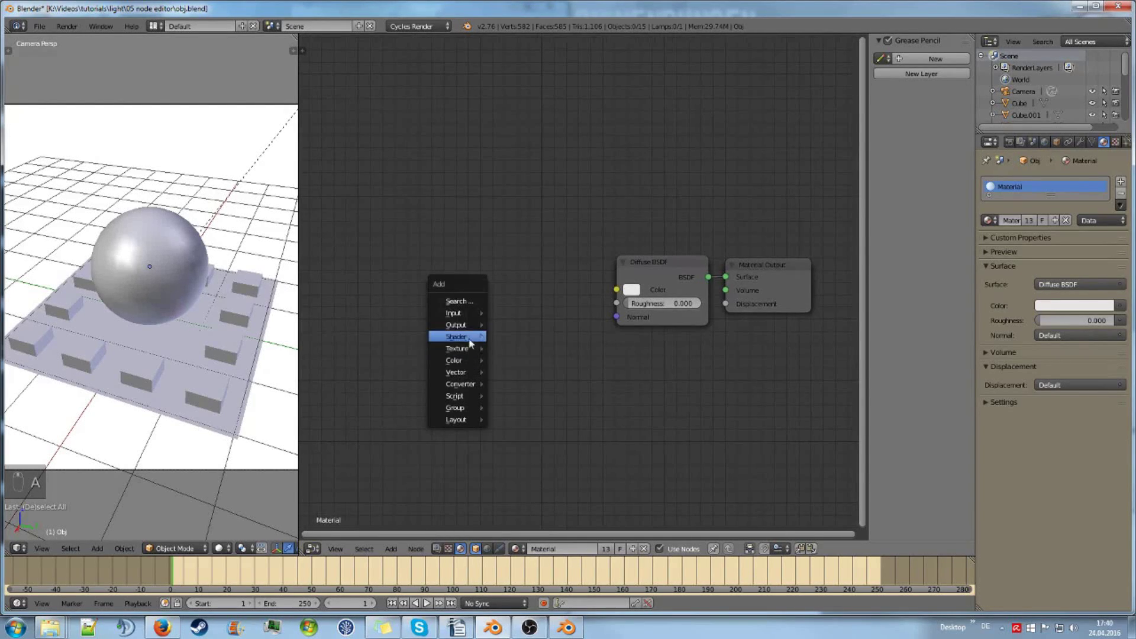
pyautogui.moveTo(465, 317)
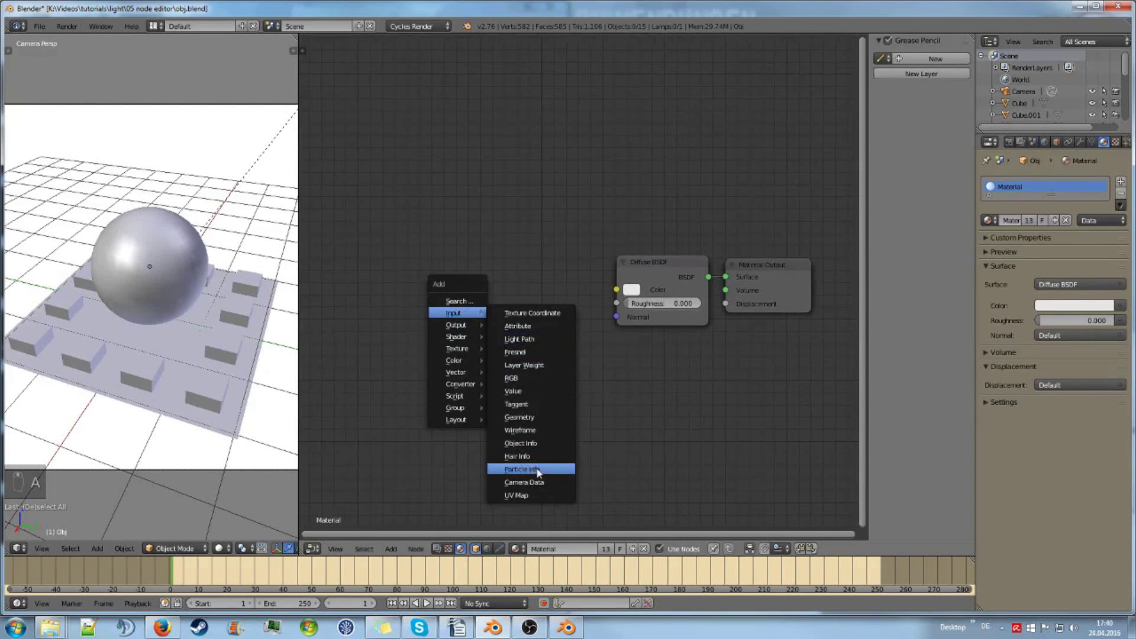
pyautogui.click(521, 444)
pyautogui.click(448, 330)
pyautogui.moveTo(452, 325); pyautogui.dragTo(510, 330)
pyautogui.scroll(1, 510, 330)
pyautogui.moveTo(510, 329); pyautogui.dragTo(680, 347, button='middle')
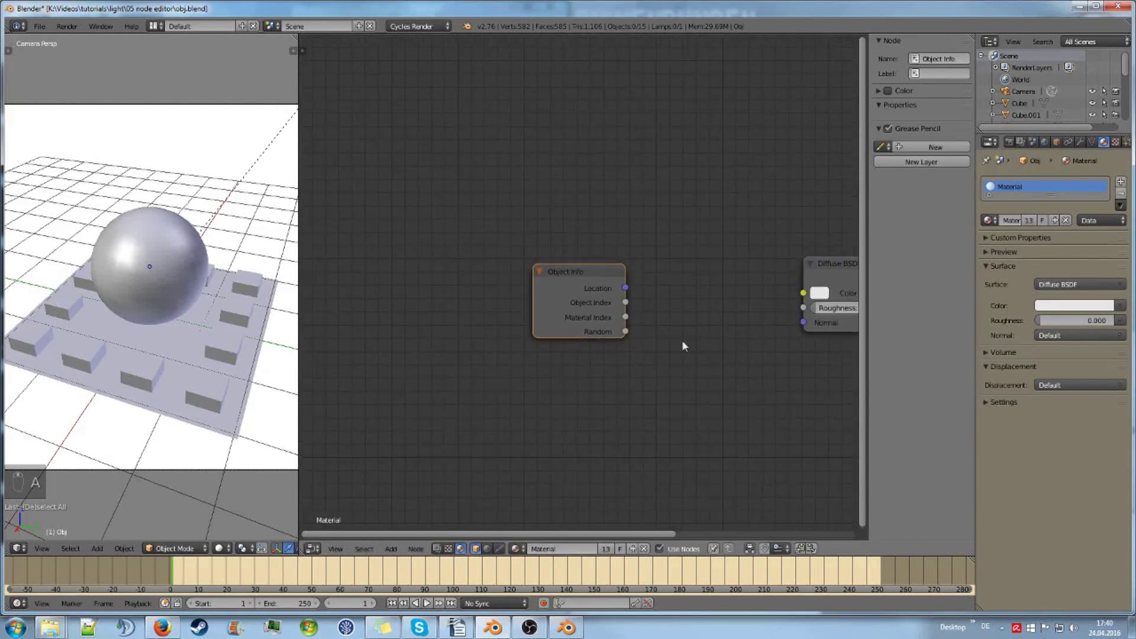
pyautogui.press('g')
pyautogui.click(538, 306)
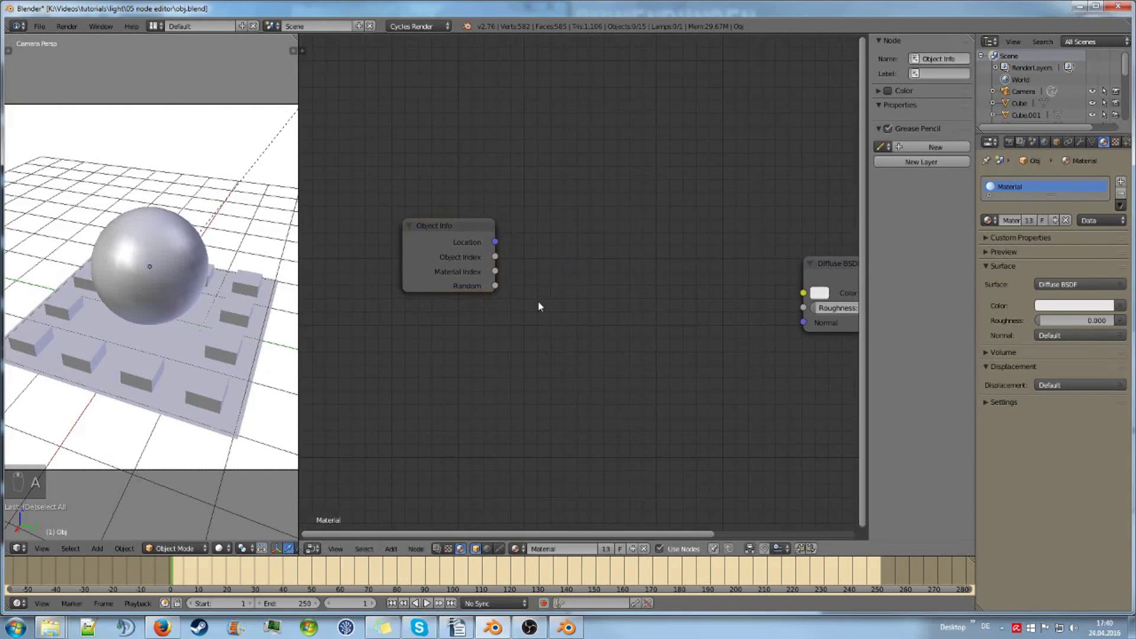
# Add a Math node set to Subtract, fed by Random, and shift both nodes left
pyautogui.hotkey('shift', 'a')
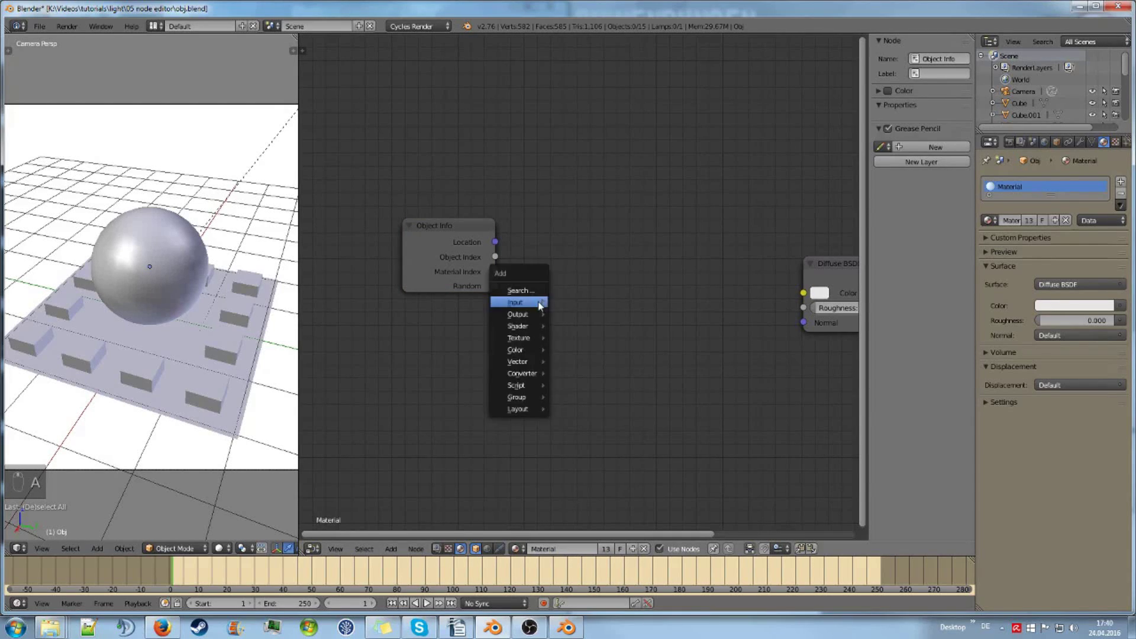
pyautogui.moveTo(532, 379)
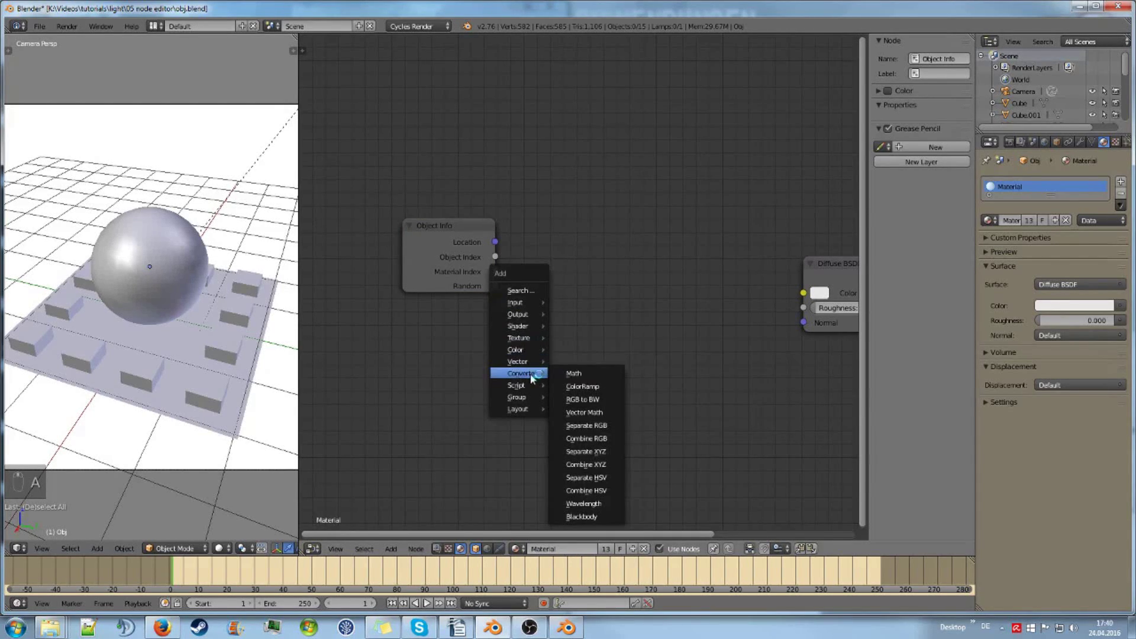
pyautogui.click(573, 374)
pyautogui.click(534, 265)
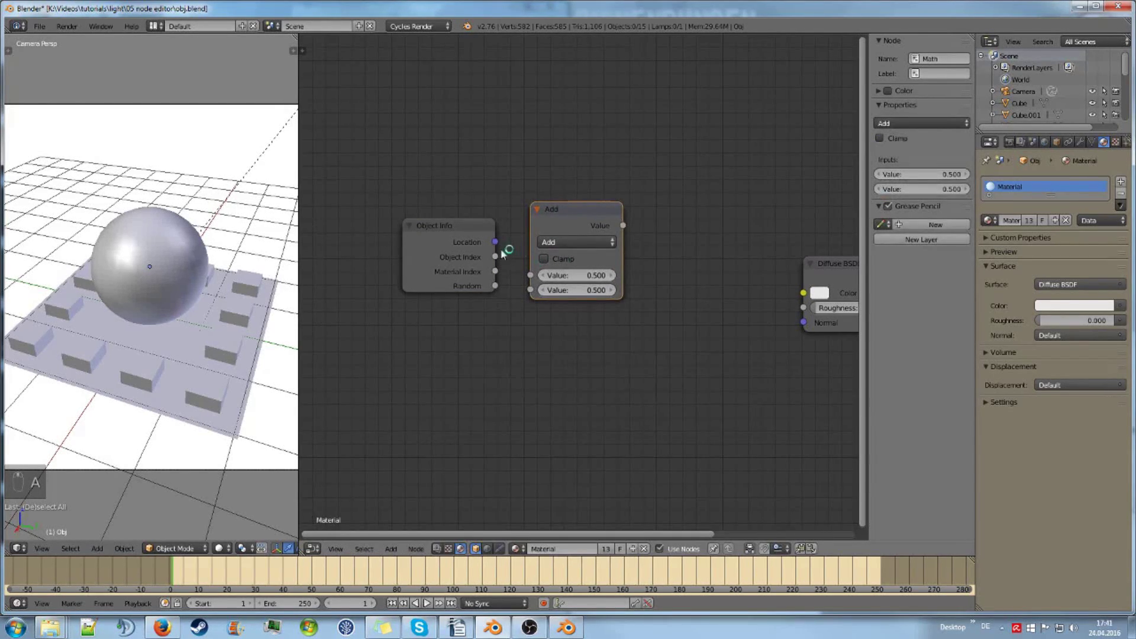
pyautogui.moveTo(496, 286); pyautogui.dragTo(531, 275)
pyautogui.click(565, 242)
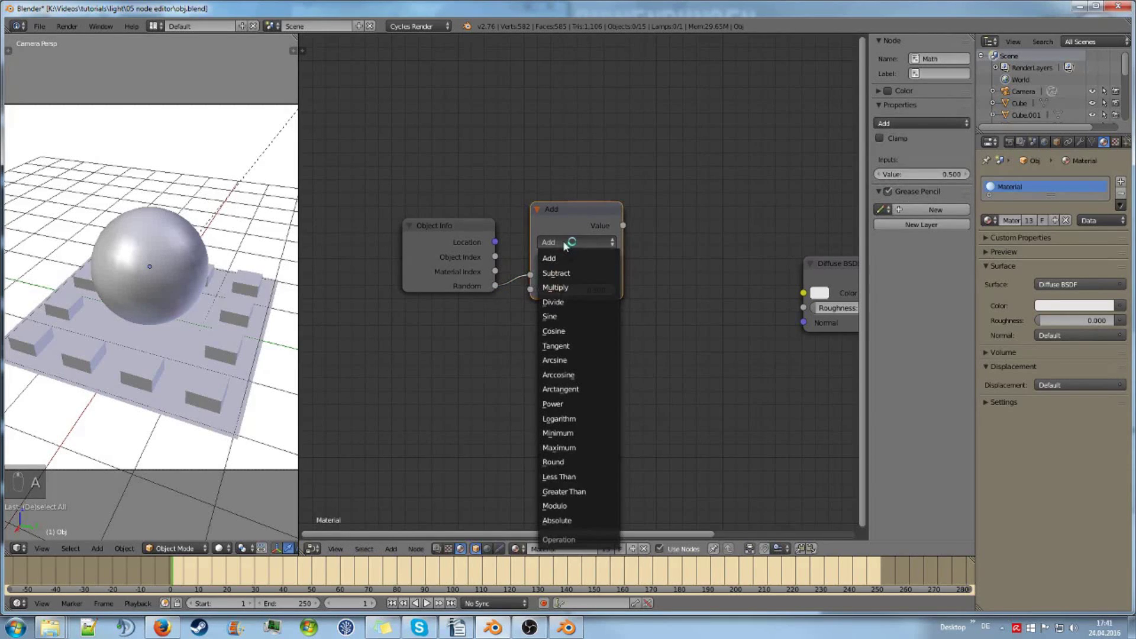
pyautogui.click(568, 274)
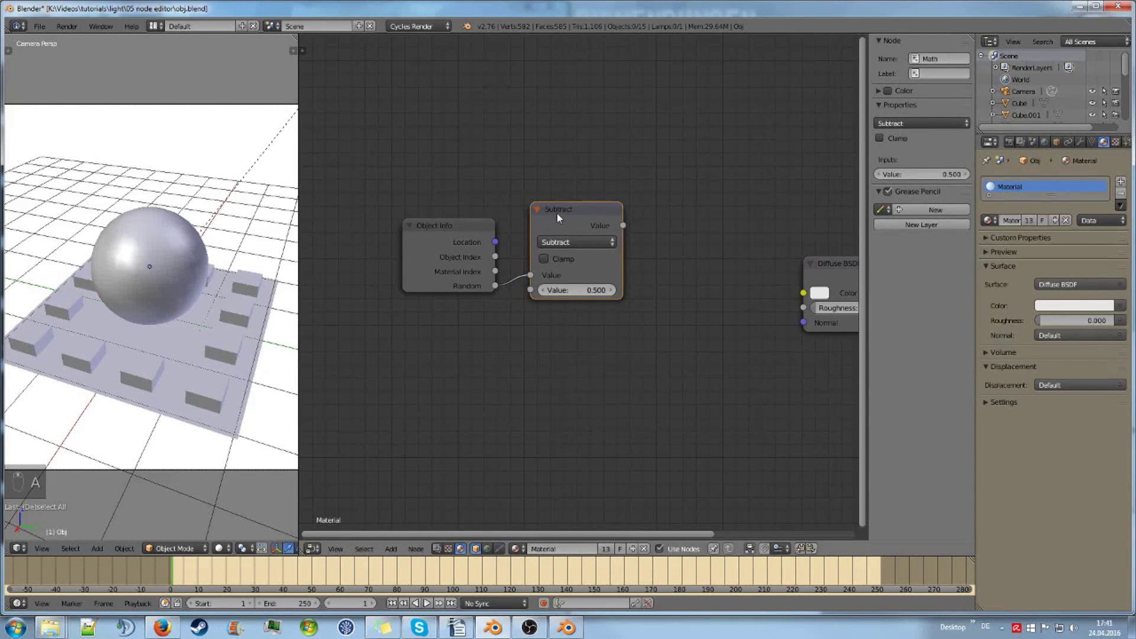
pyautogui.moveTo(593, 221); pyautogui.dragTo(575, 221)
pyautogui.keyDown('shift'); pyautogui.click(475, 235); pyautogui.keyUp('shift')
pyautogui.press('g')
pyautogui.click(624, 261)
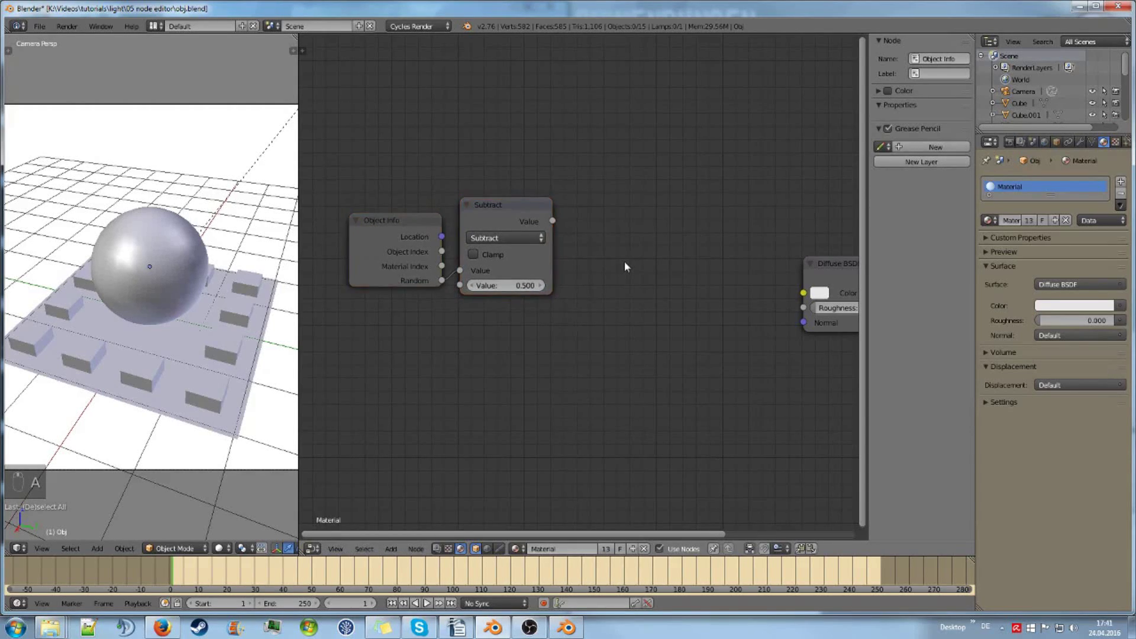
pyautogui.scroll(-1, 619, 268)
pyautogui.scroll(1, 615, 282)
pyautogui.keyDown('ctrl'); pyautogui.scroll(4, 572, 337); pyautogui.keyUp('ctrl')
# Add a Hue Saturation Value node and position it near the Diffuse BSDF
pyautogui.hotkey('shift', 'a')
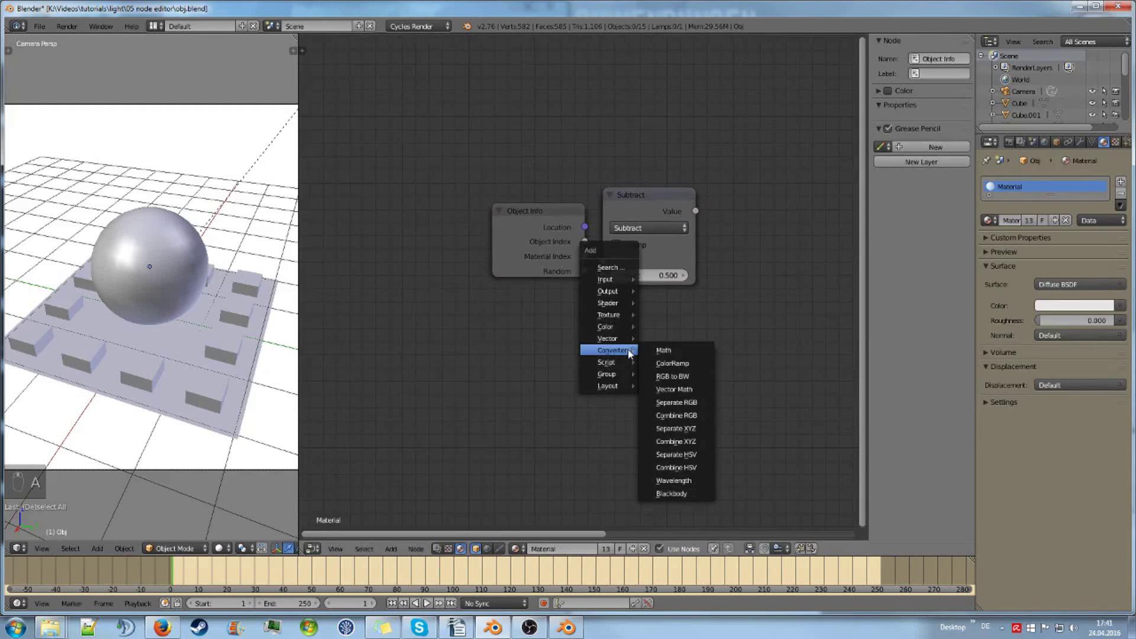
pyautogui.moveTo(624, 334)
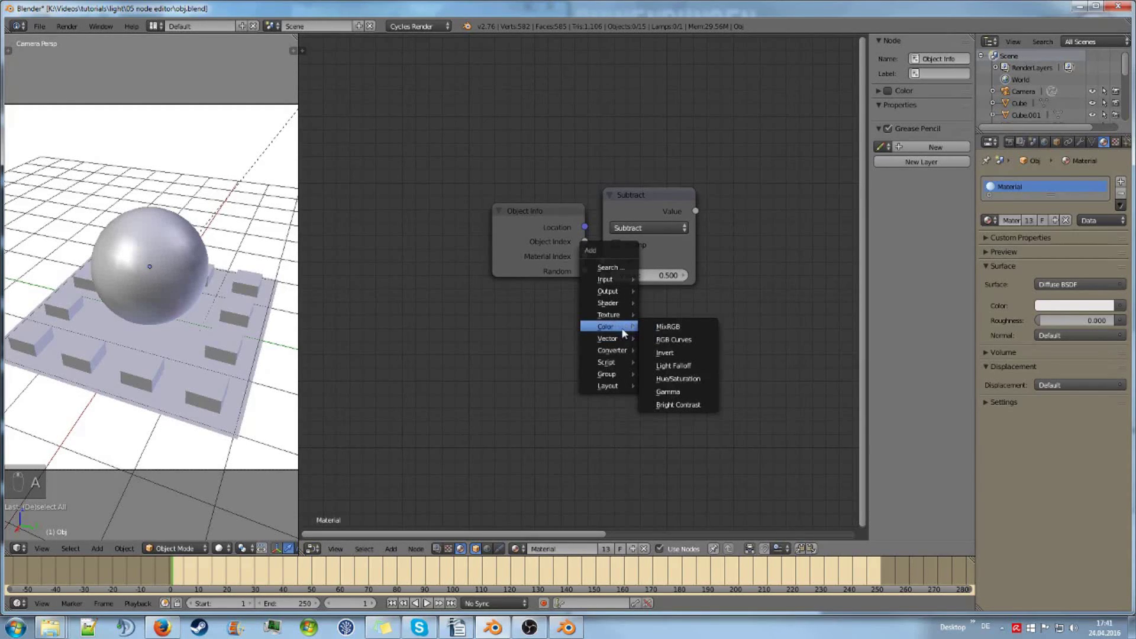
pyautogui.click(707, 379)
pyautogui.click(771, 282)
pyautogui.moveTo(772, 282); pyautogui.dragTo(556, 283, button='middle')
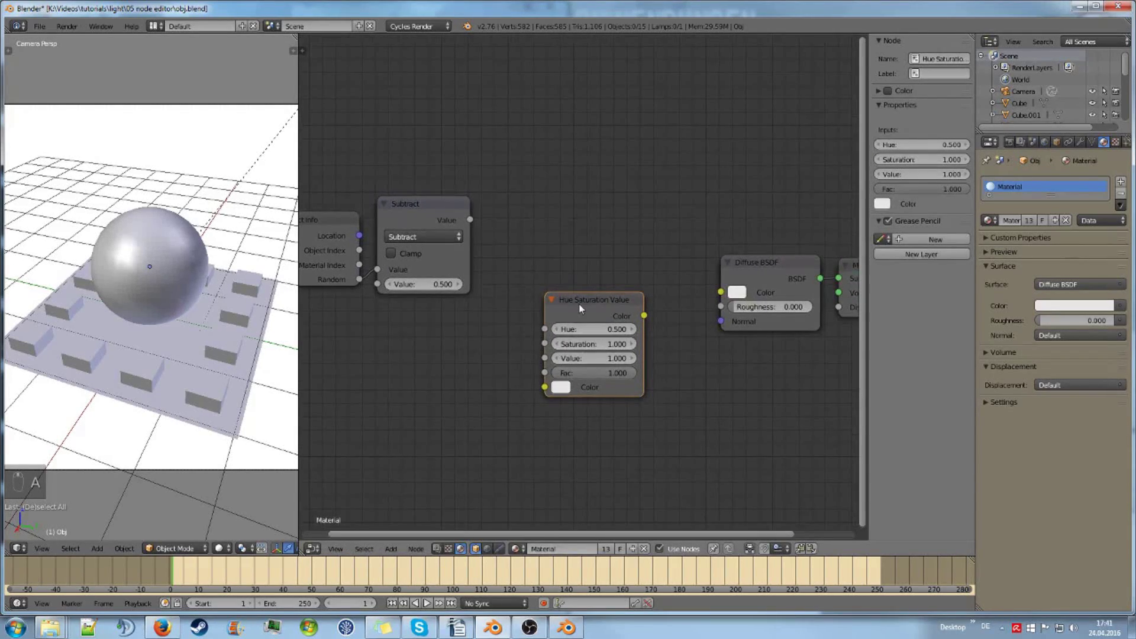
pyautogui.moveTo(580, 307); pyautogui.dragTo(573, 285)
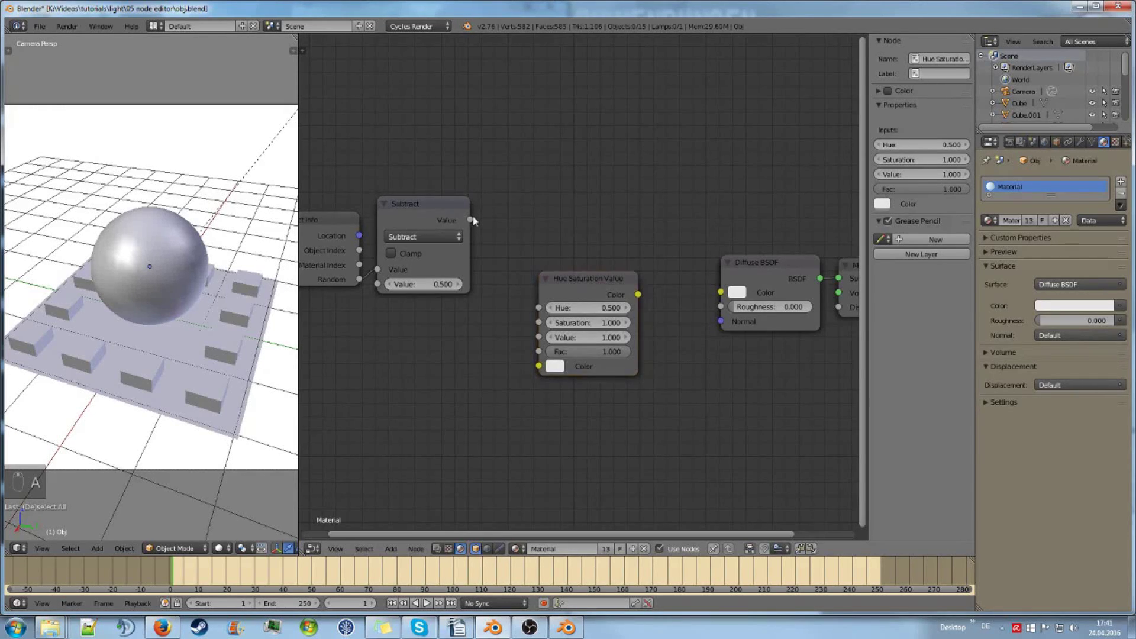
# Connect the Subtract output to the Hue Saturation Value node's Value input
pyautogui.moveTo(473, 218); pyautogui.dragTo(509, 217)
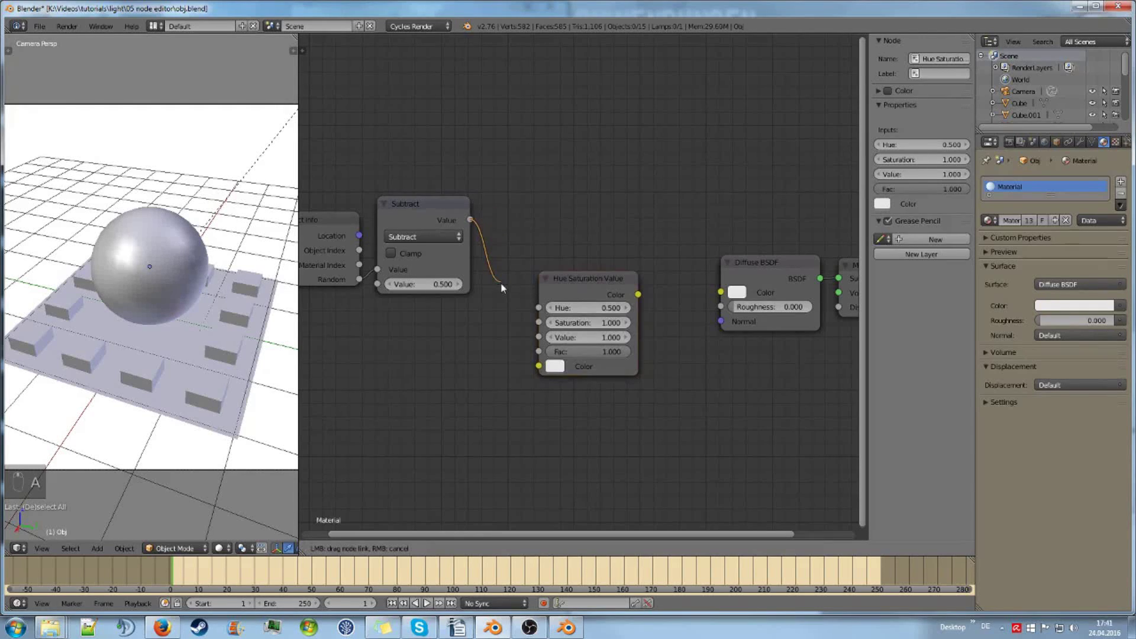
pyautogui.moveTo(509, 319); pyautogui.dragTo(539, 322)
pyautogui.moveTo(539, 324); pyautogui.dragTo(539, 339)
pyautogui.keyDown('ctrl'); pyautogui.scroll(5, 544, 344); pyautogui.keyUp('ctrl')
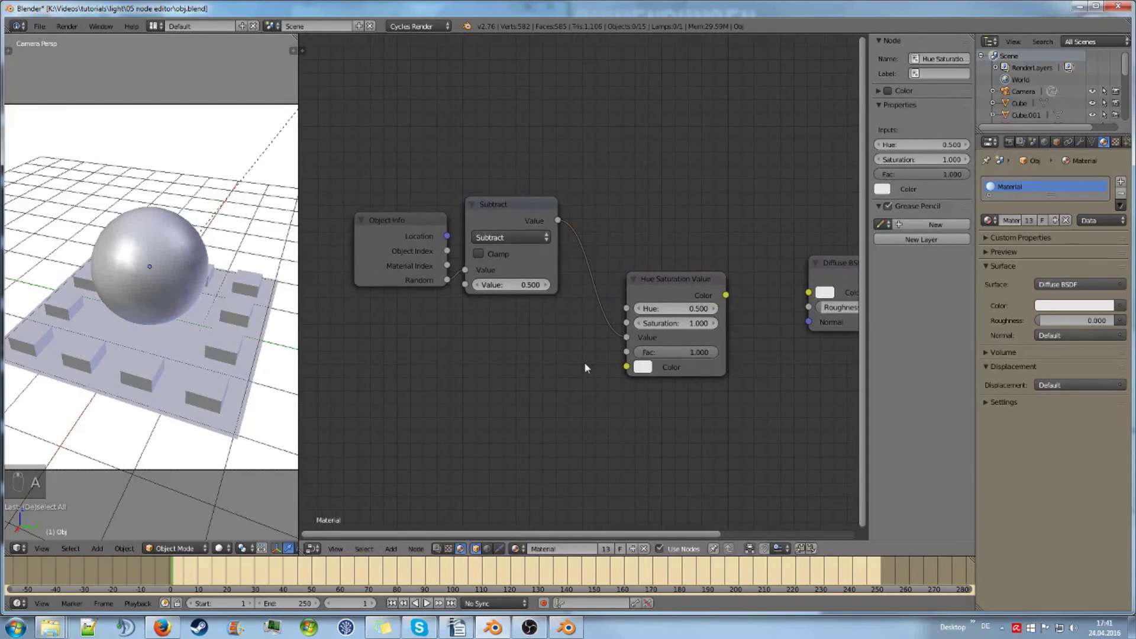
pyautogui.moveTo(673, 291); pyautogui.dragTo(670, 289)
# Try moving Subtract and Object Info together, cancel, and deselect all nodes
pyautogui.keyDown('ctrl'); pyautogui.scroll(3, 592, 296); pyautogui.keyUp('ctrl')
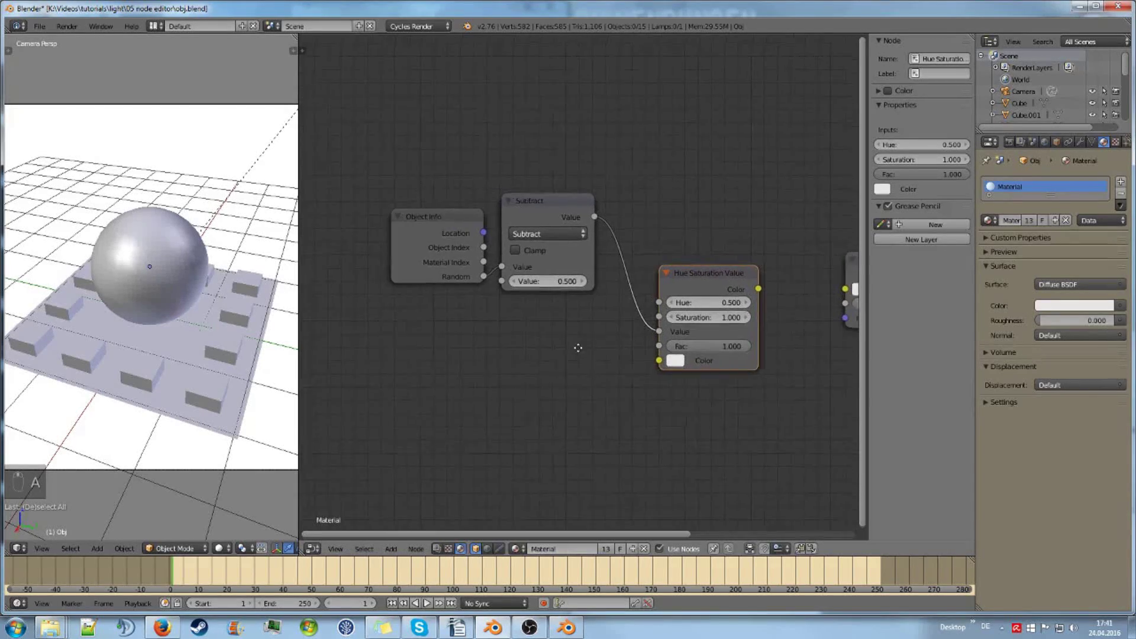
pyautogui.click(554, 219)
pyautogui.keyDown('shift'); pyautogui.click(451, 227); pyautogui.keyUp('shift')
pyautogui.scroll(-1, 535, 310)
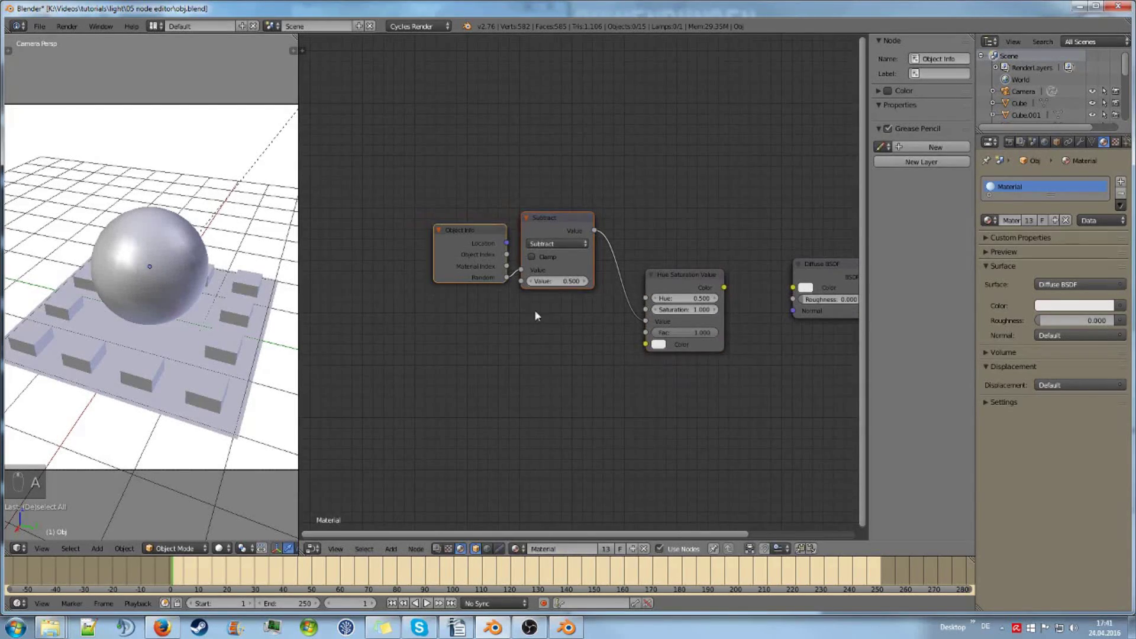
pyautogui.press('g')
pyautogui.rightClick(399, 292)
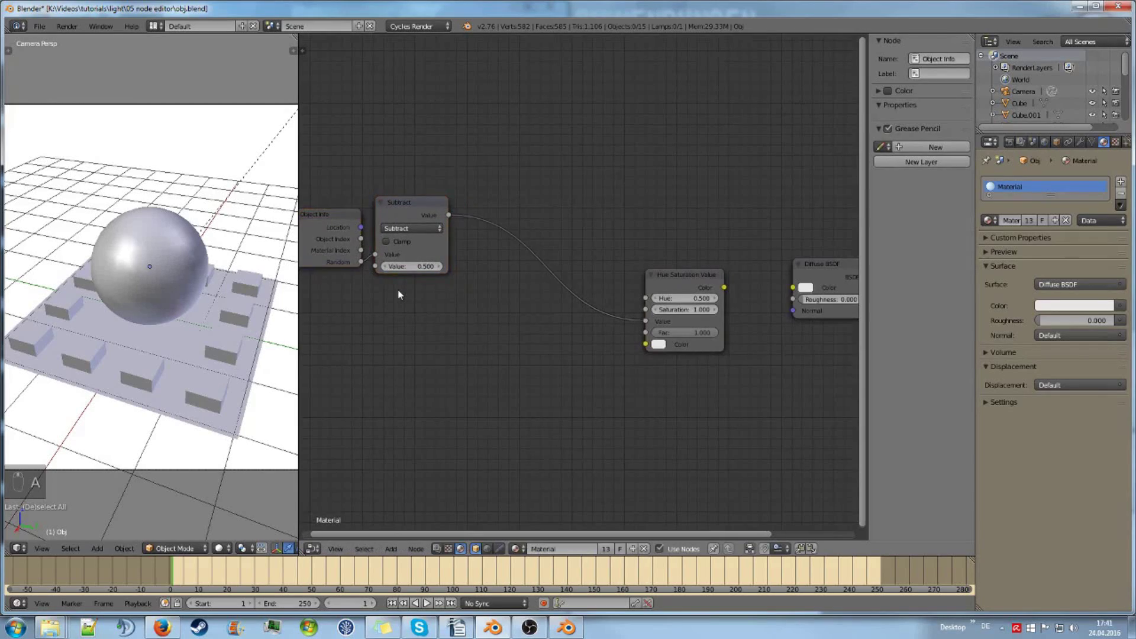
pyautogui.press('a')
pyautogui.scroll(1, 462, 292)
pyautogui.moveTo(514, 293); pyautogui.dragTo(482, 312, button='middle')
# Add a Value node at the left of the node tree
pyautogui.hotkey('shift', 'a')
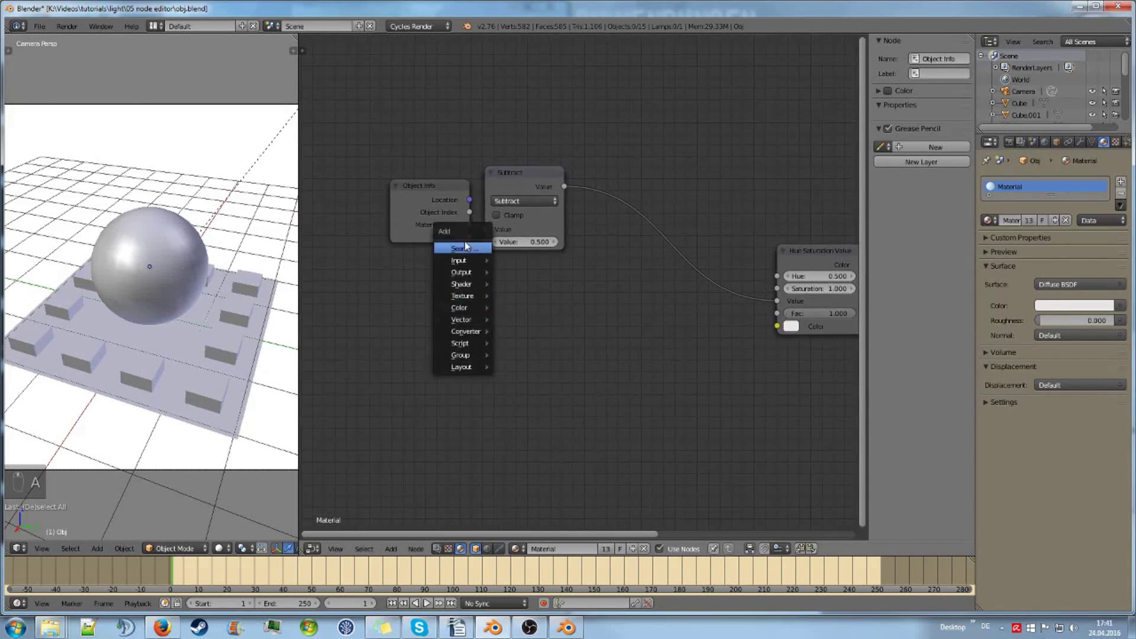
pyautogui.moveTo(468, 260)
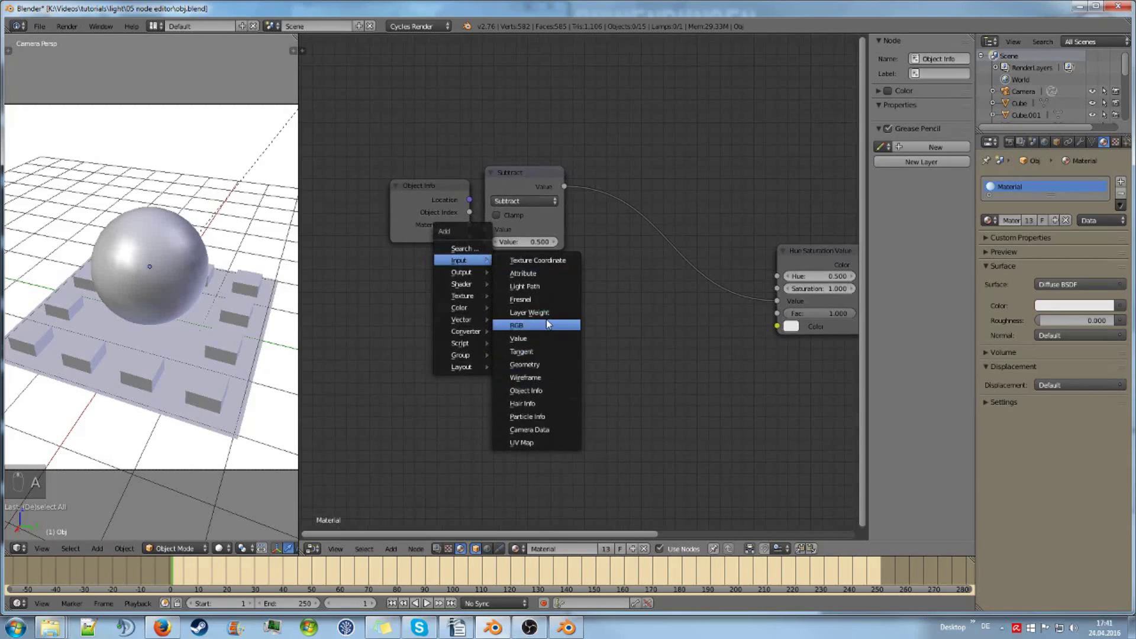
pyautogui.click(542, 337)
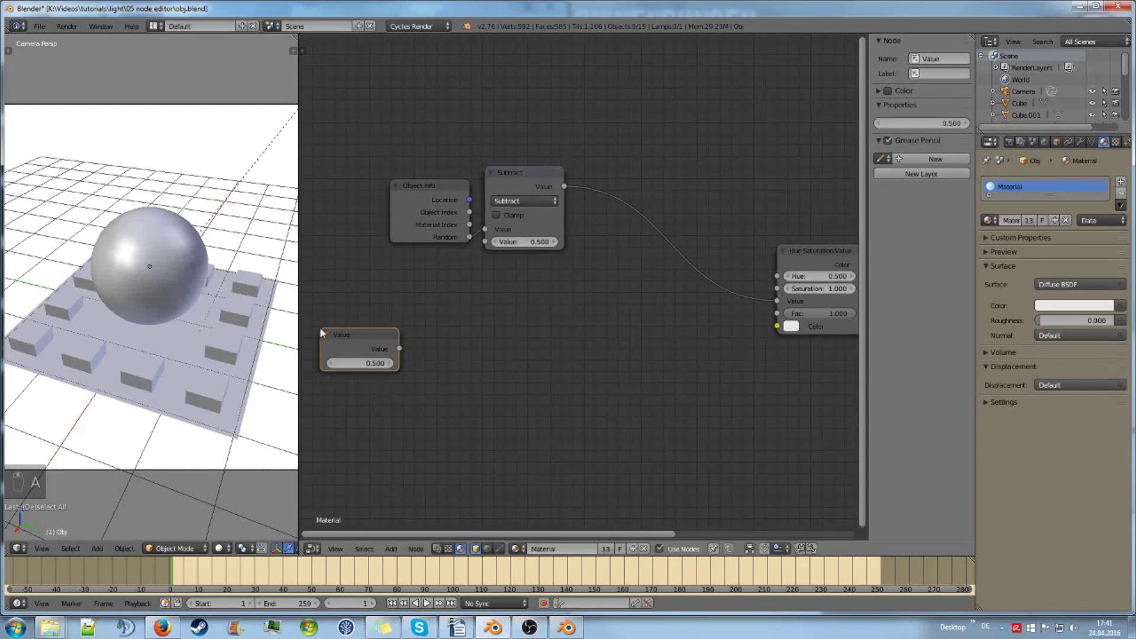
pyautogui.click(320, 327)
pyautogui.moveTo(425, 333); pyautogui.dragTo(464, 322, button='middle')
# Add an RGB colour node and move it with the Value node lower down
pyautogui.hotkey('shift', 'a')
pyautogui.moveTo(489, 305)
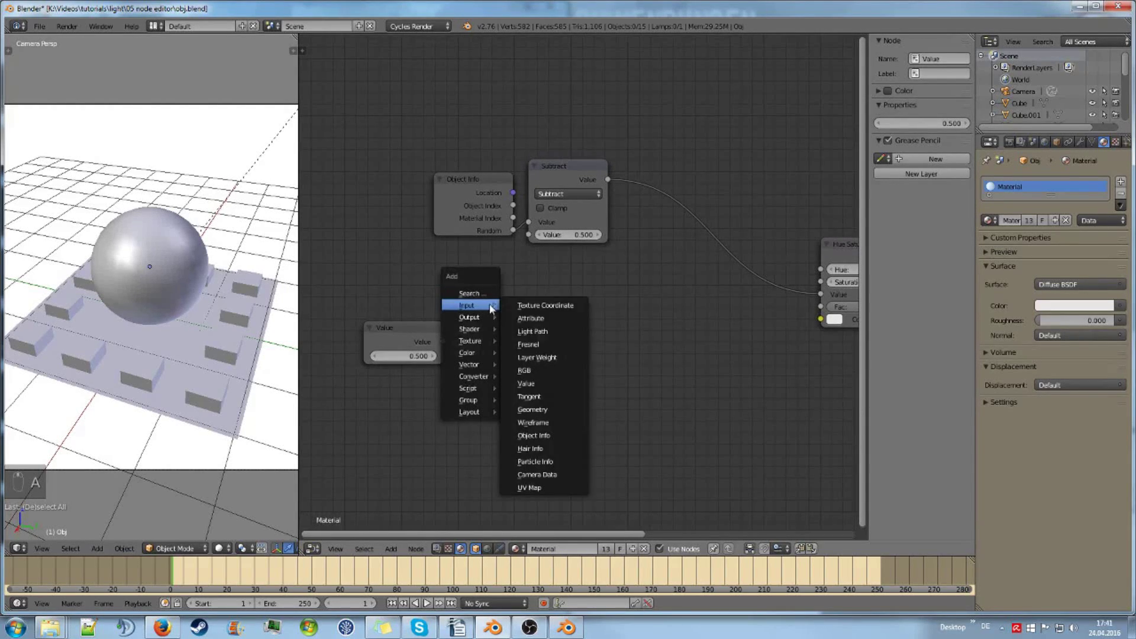
pyautogui.click(525, 371)
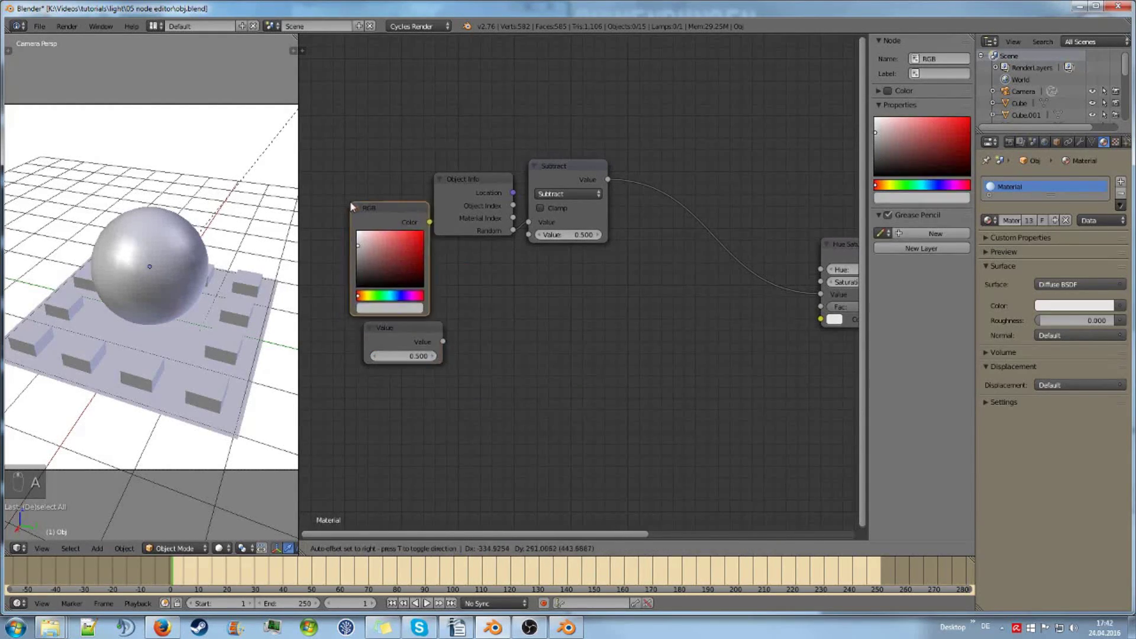
pyautogui.click(359, 202)
pyautogui.keyDown('shift'); pyautogui.click(409, 329); pyautogui.keyUp('shift')
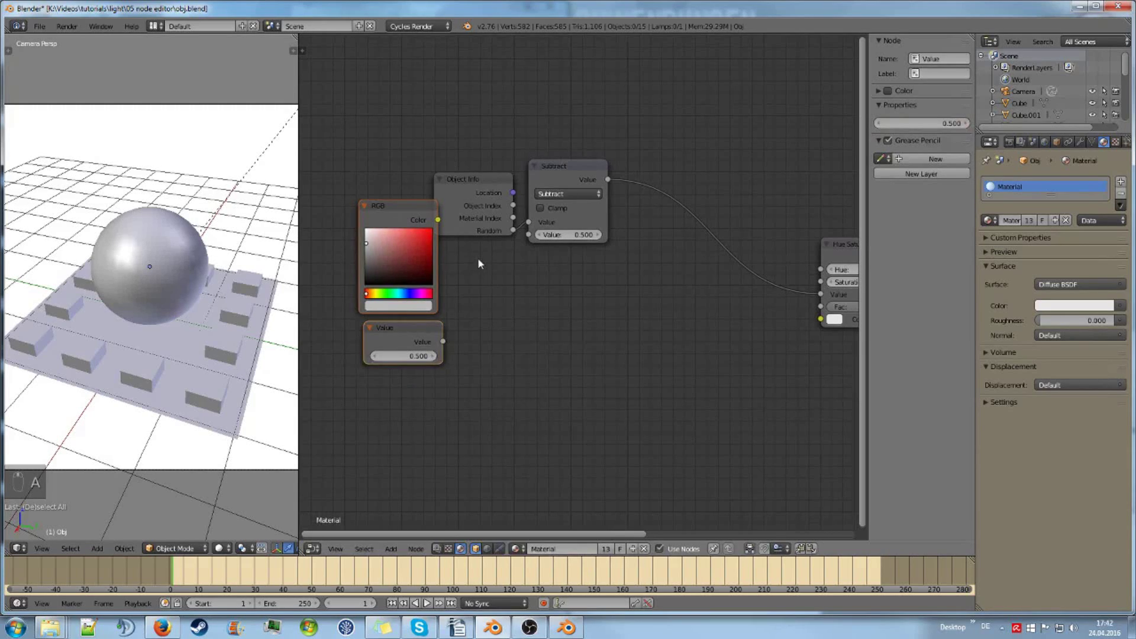
pyautogui.press('g')
pyautogui.click(474, 327)
pyautogui.moveTo(373, 263); pyautogui.dragTo(379, 264)
pyautogui.moveTo(518, 308); pyautogui.dragTo(543, 311, button='middle')
pyautogui.hotkey('shift', 'a')
pyautogui.moveTo(539, 307)
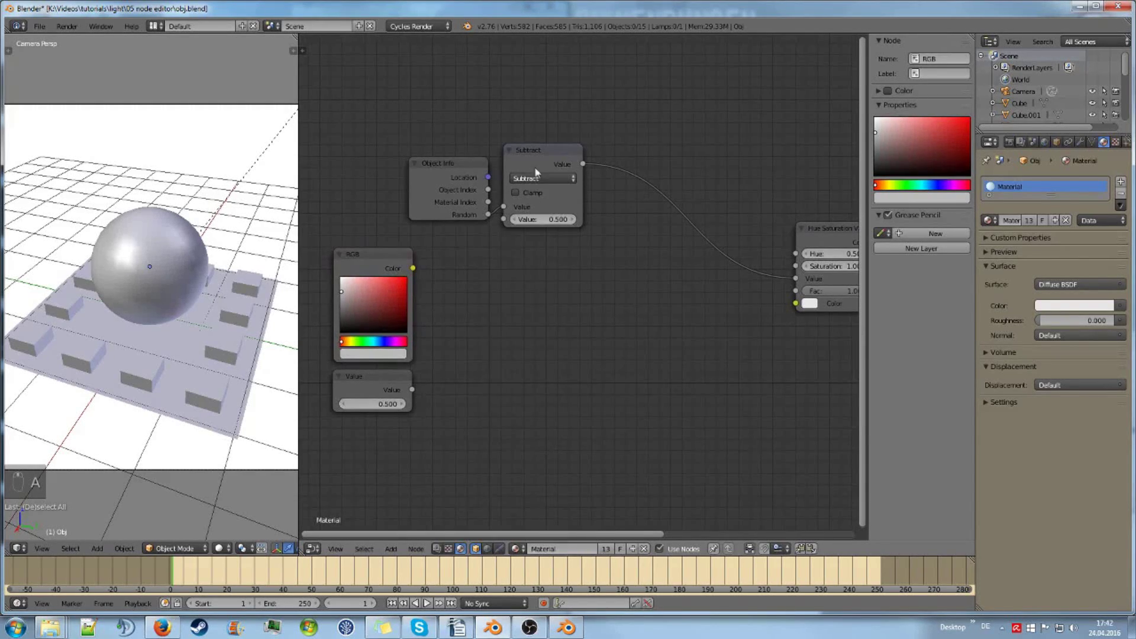
pyautogui.click(534, 150)
pyautogui.hotkey('shift', 'd')
pyautogui.click(515, 305)
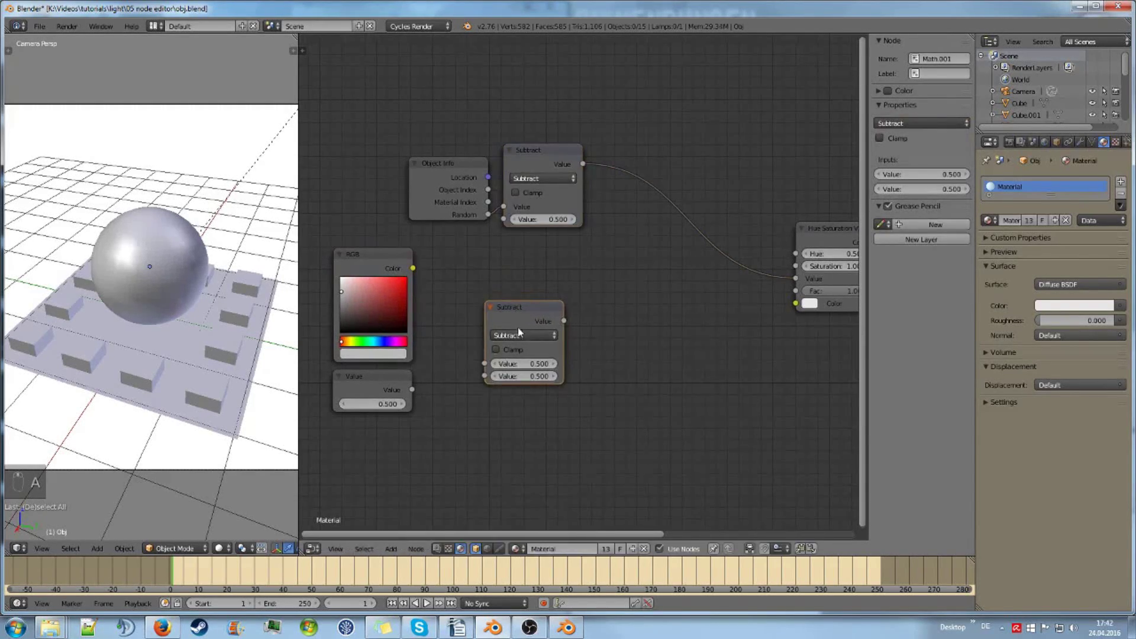
pyautogui.click(519, 334)
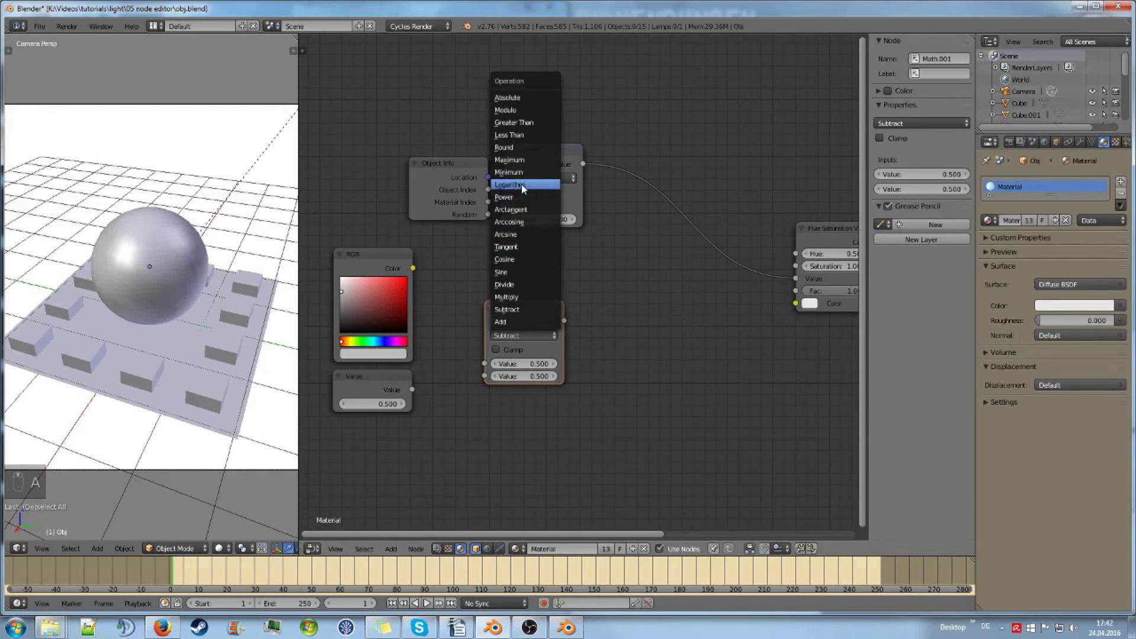
pyautogui.click(513, 109)
pyautogui.click(537, 335)
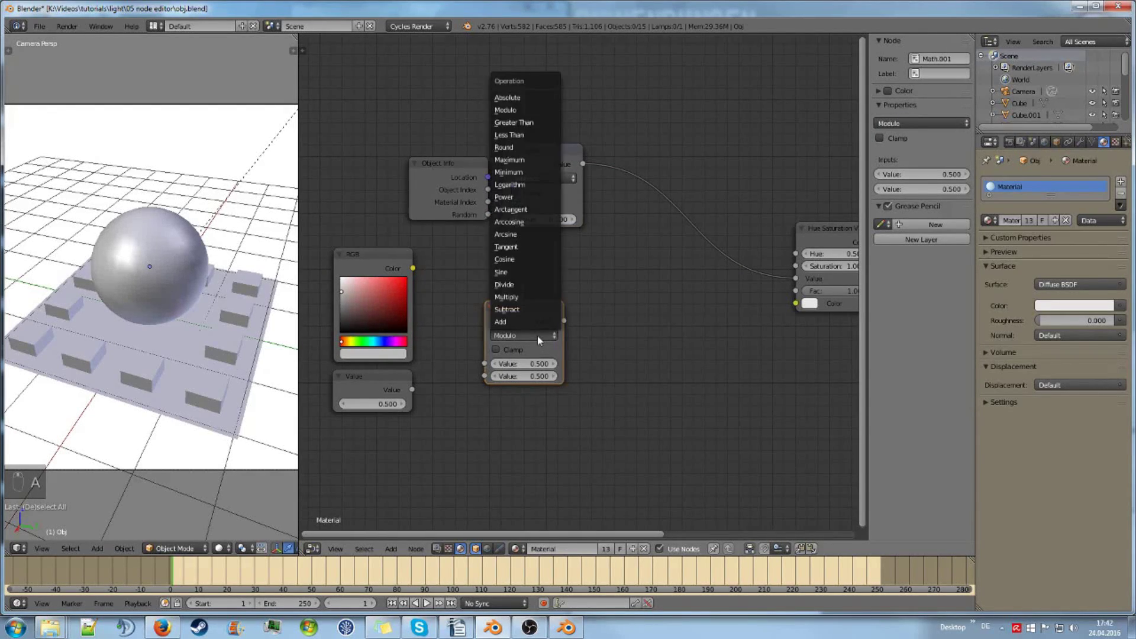
pyautogui.click(527, 297)
pyautogui.moveTo(412, 389); pyautogui.dragTo(485, 363)
pyautogui.click(526, 376)
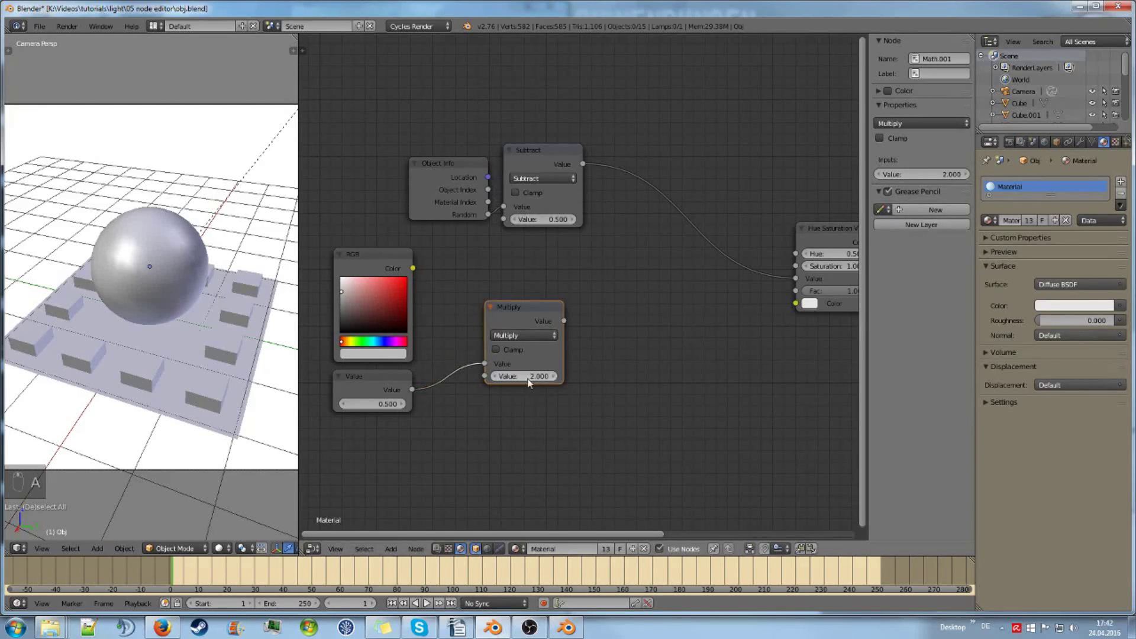
pyautogui.moveTo(522, 305); pyautogui.dragTo(540, 342)
pyautogui.press('a')
pyautogui.scroll(1, 574, 325)
pyautogui.moveTo(586, 317); pyautogui.dragTo(546, 292, button='middle')
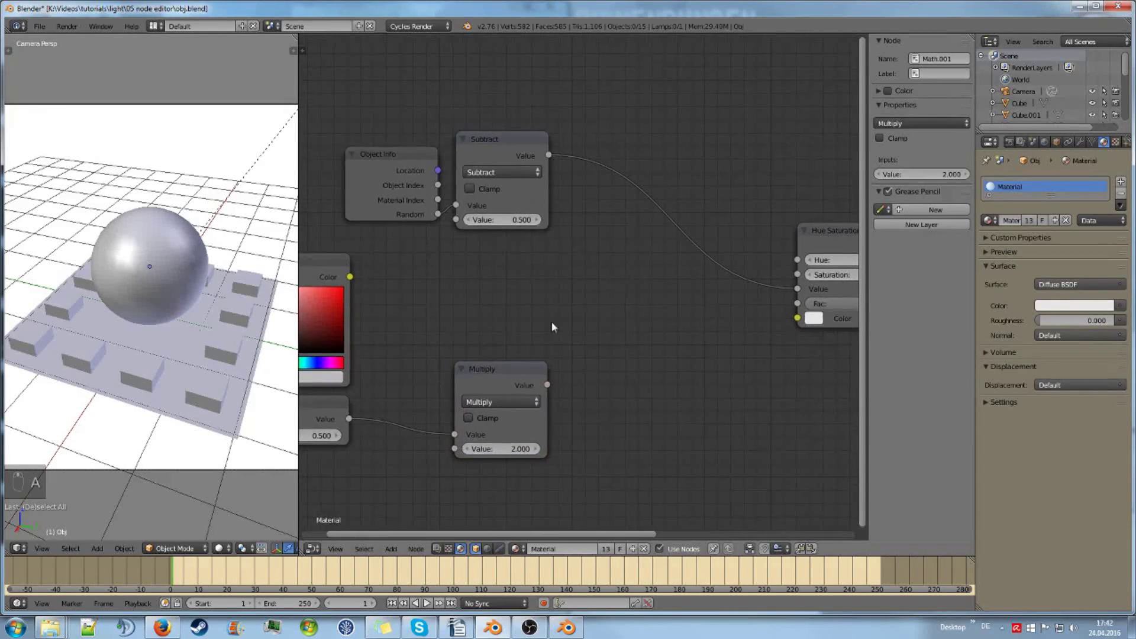
pyautogui.keyDown('ctrl'); pyautogui.scroll(-5, 601, 266); pyautogui.keyUp('ctrl')
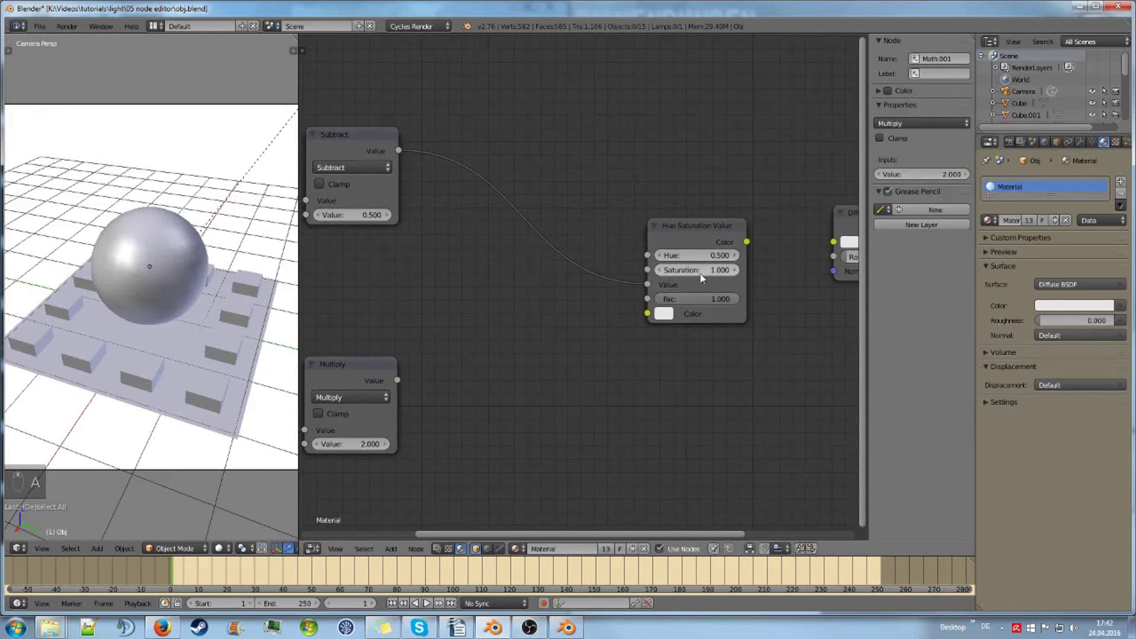
pyautogui.moveTo(480, 353); pyautogui.dragTo(615, 356, button='middle')
# Duplicate the Multiply node onto the Subtract→HSV link and feed its second input from the lower Multiply
pyautogui.click(465, 365)
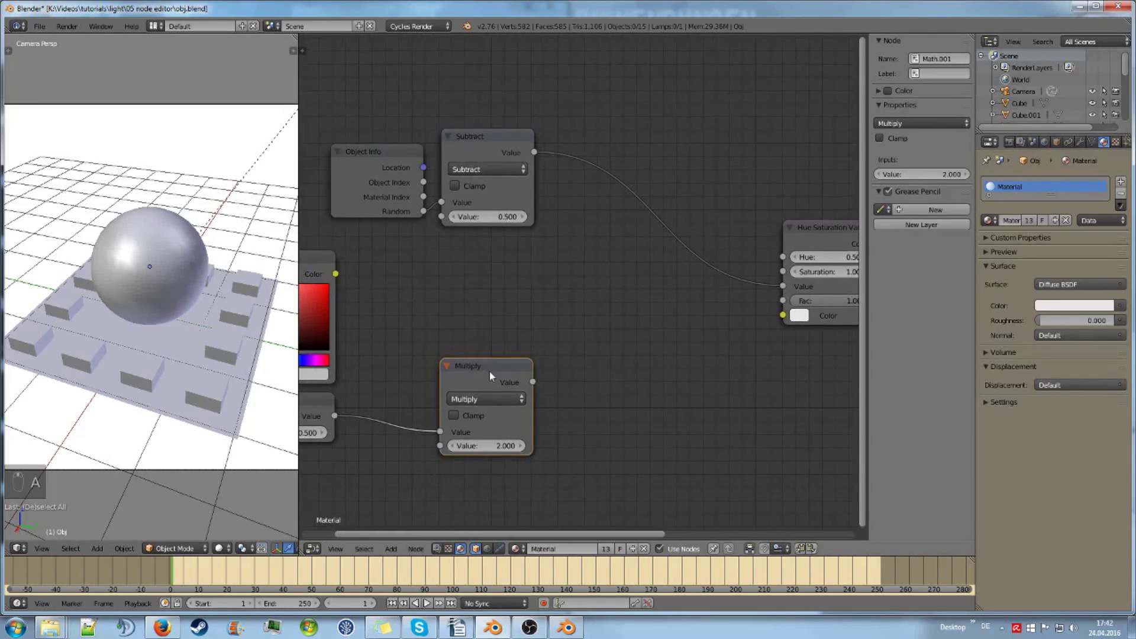
pyautogui.hotkey('shift', 'd')
pyautogui.click(650, 220)
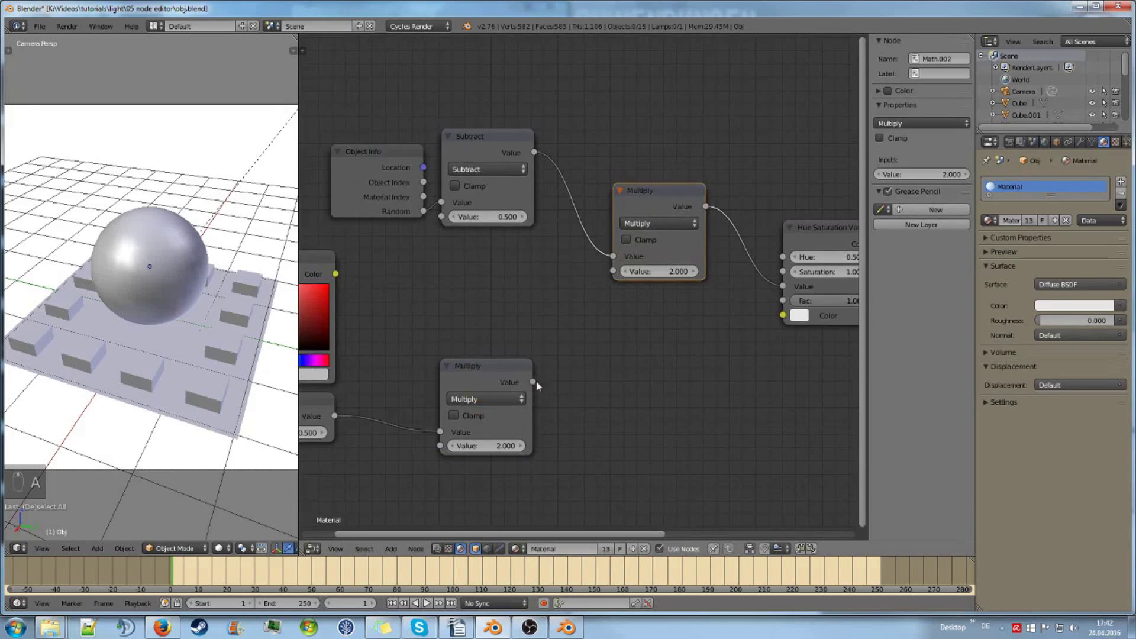
pyautogui.moveTo(532, 381); pyautogui.dragTo(542, 380)
pyautogui.moveTo(604, 282); pyautogui.dragTo(613, 271)
pyautogui.moveTo(661, 198); pyautogui.dragTo(616, 246)
pyautogui.click(521, 261)
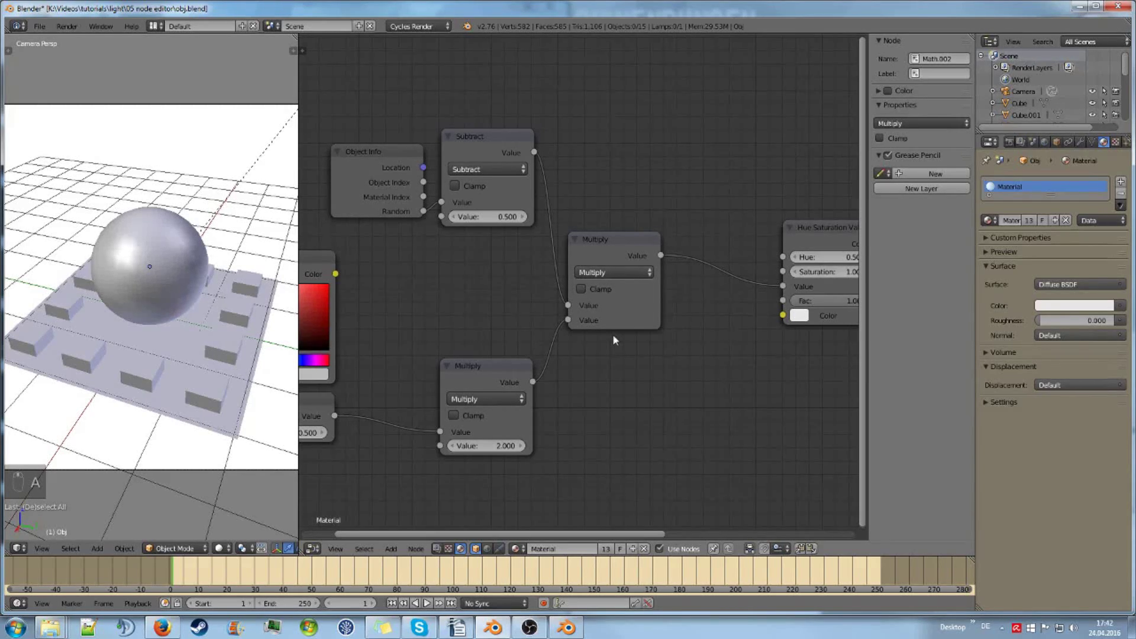
# Tidy the node layout, aligning the Subtract node and repositioning the new Multiply node
pyautogui.moveTo(626, 345); pyautogui.dragTo(694, 369, button='middle')
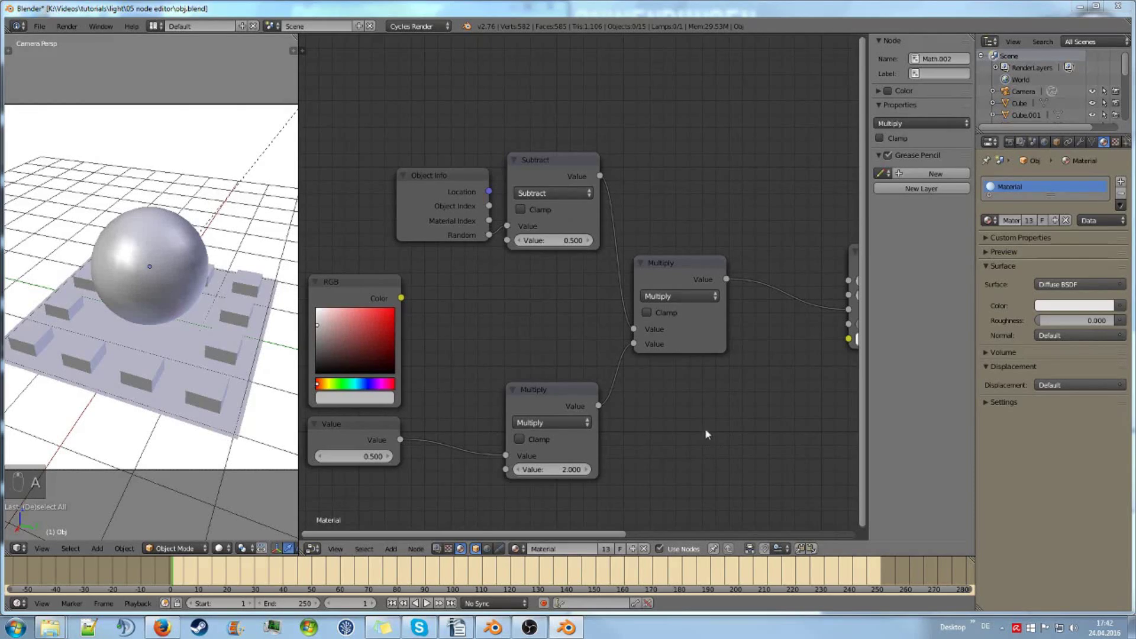
pyautogui.moveTo(709, 430)
pyautogui.mouseDown(button='middle')
pyautogui.moveTo(664, 441)
pyautogui.moveTo(709, 444)
pyautogui.mouseUp(button='middle')
pyautogui.scroll(-2, 663, 441)
pyautogui.scroll(1, 709, 444)
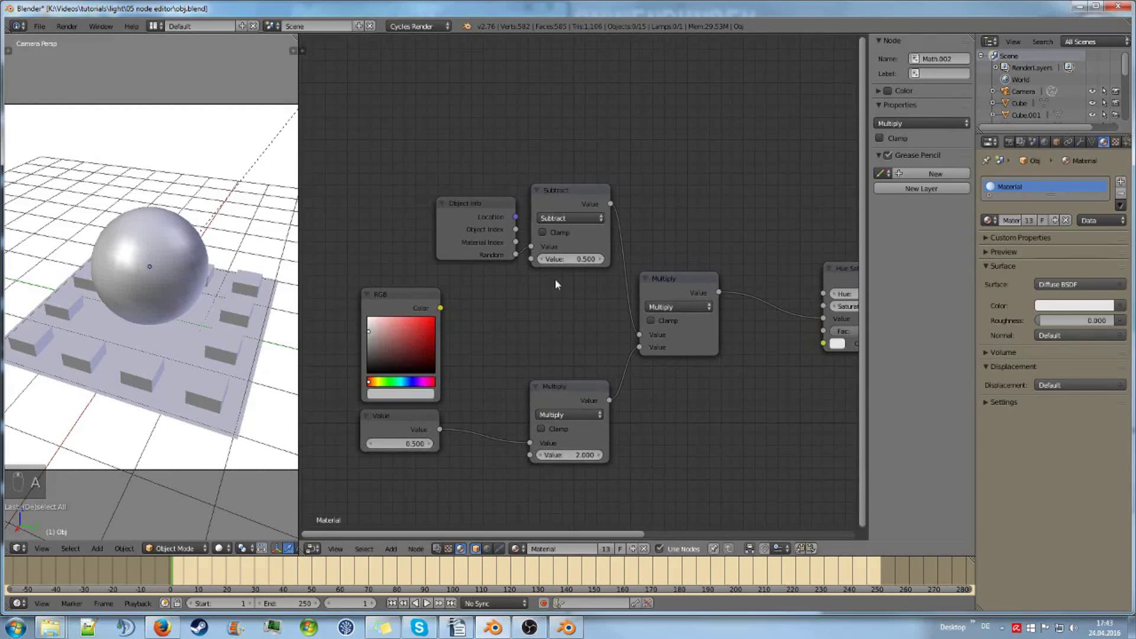
pyautogui.moveTo(559, 200); pyautogui.dragTo(581, 193)
pyautogui.click(686, 278)
pyautogui.moveTo(686, 278); pyautogui.dragTo(692, 279)
pyautogui.moveTo(751, 357); pyautogui.dragTo(688, 379, button='middle')
pyautogui.click(688, 381)
pyautogui.hotkey('shift', 'a')
pyautogui.moveTo(693, 385)
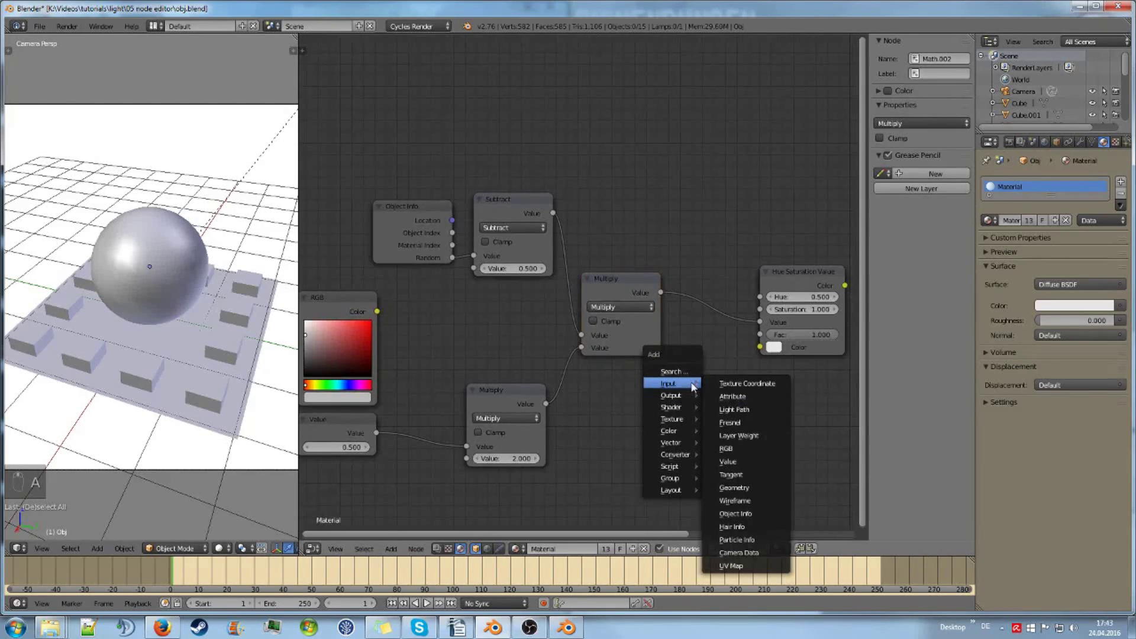
# Insert a Math Add node with value 1.000 between Multiply and Hue Saturation Value
pyautogui.moveTo(686, 412)
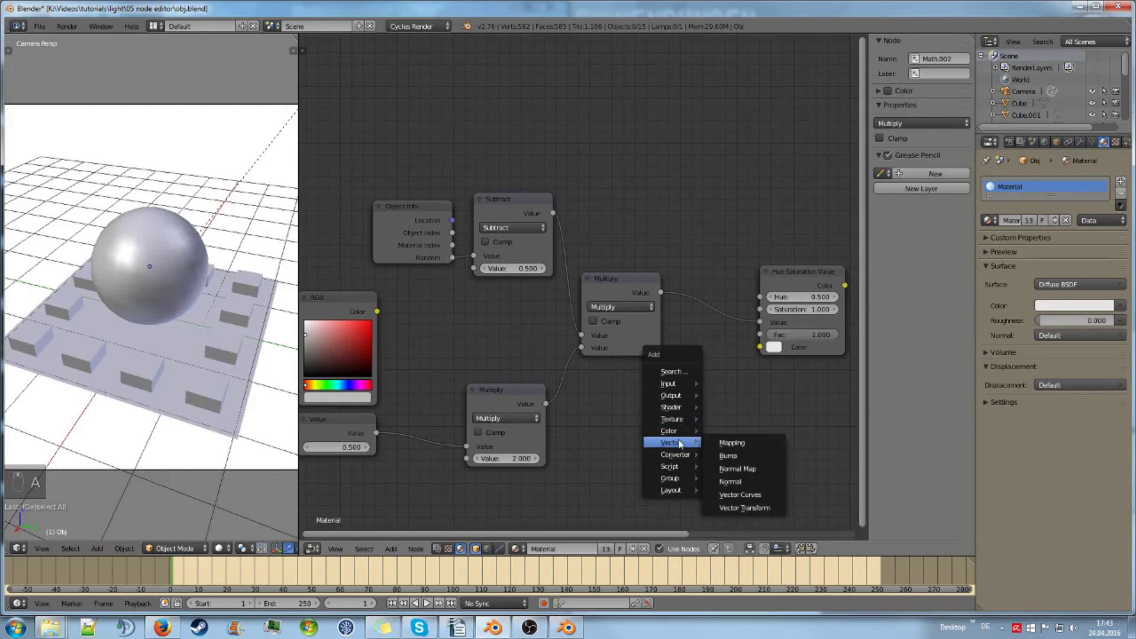
pyautogui.moveTo(681, 460)
pyautogui.click(727, 310)
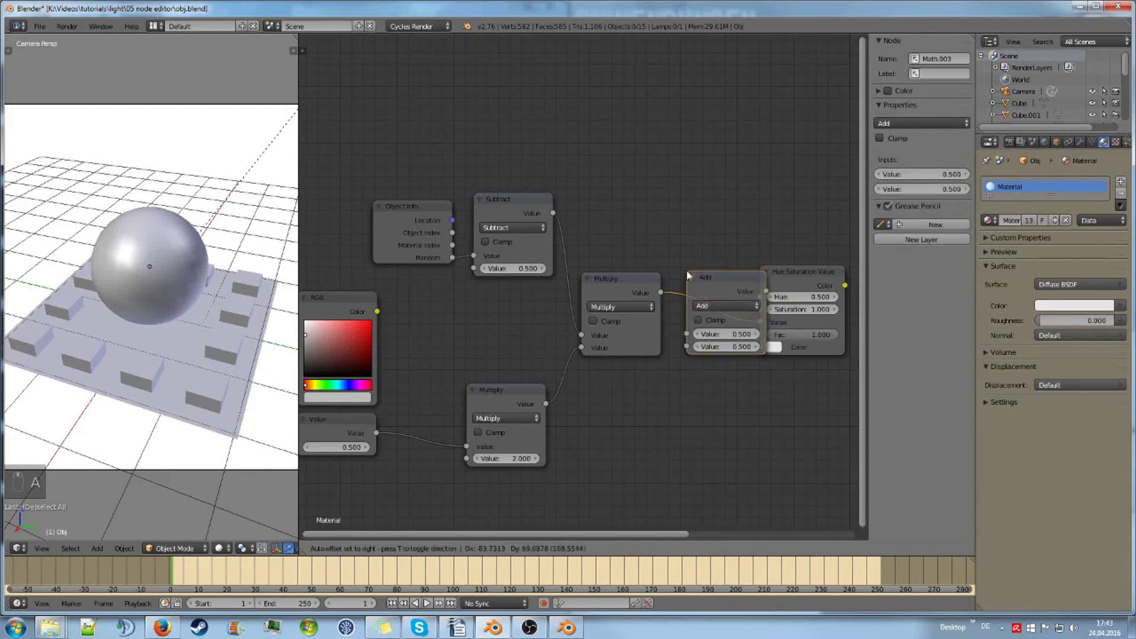
pyautogui.click(716, 302)
pyautogui.click(746, 344)
pyautogui.write('1')
pyautogui.press('Return')
# Shift Diffuse BSDF and Material Output right, link Hue Saturation Value colour to Diffuse, and make RGB white
pyautogui.scroll(-2, 733, 417)
pyautogui.press('Home')
pyautogui.rightClick(752, 285)
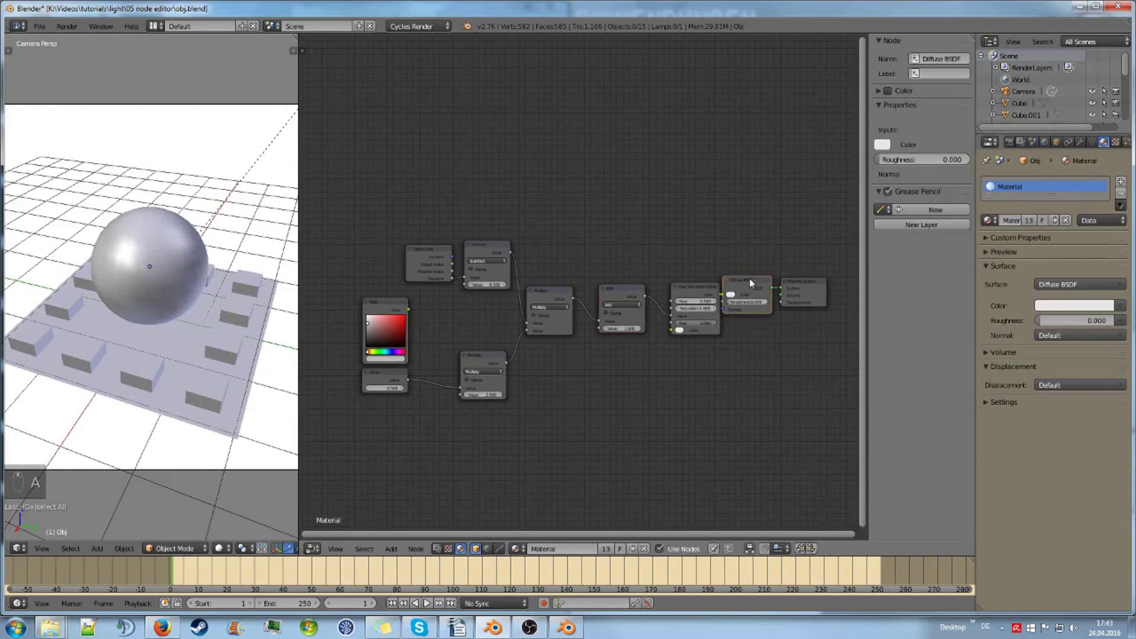
pyautogui.keyDown('shift'); pyautogui.rightClick(799, 292); pyautogui.keyUp('shift')
pyautogui.press('g')
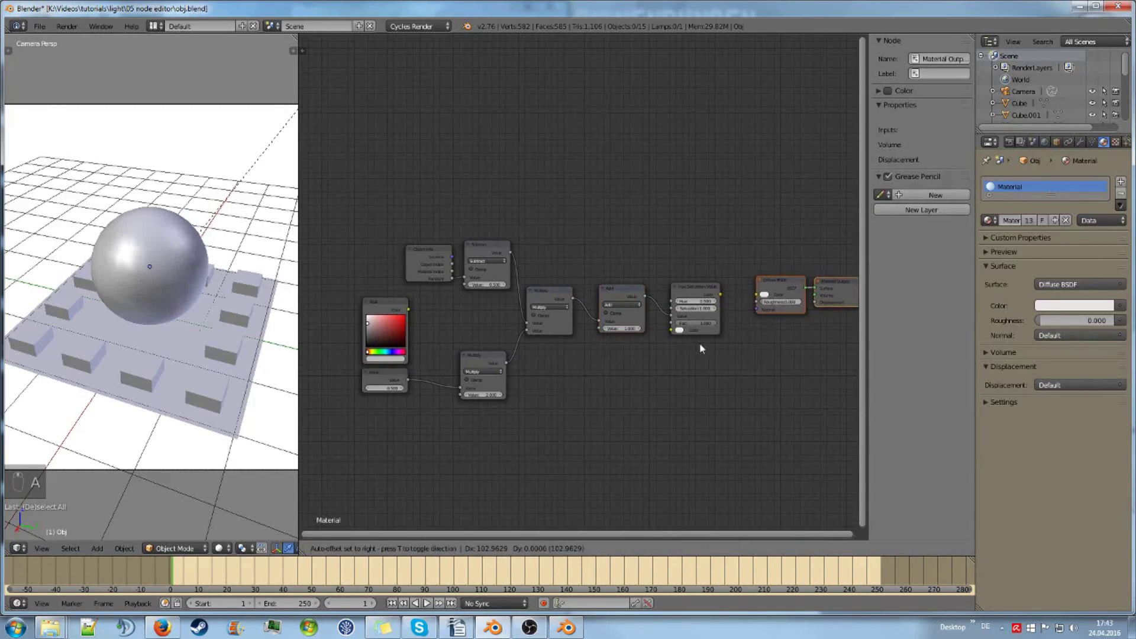
pyautogui.click(699, 343)
pyautogui.moveTo(724, 292); pyautogui.dragTo(758, 295)
pyautogui.moveTo(647, 376); pyautogui.dragTo(710, 379, button='middle')
pyautogui.moveTo(465, 325); pyautogui.dragTo(431, 318)
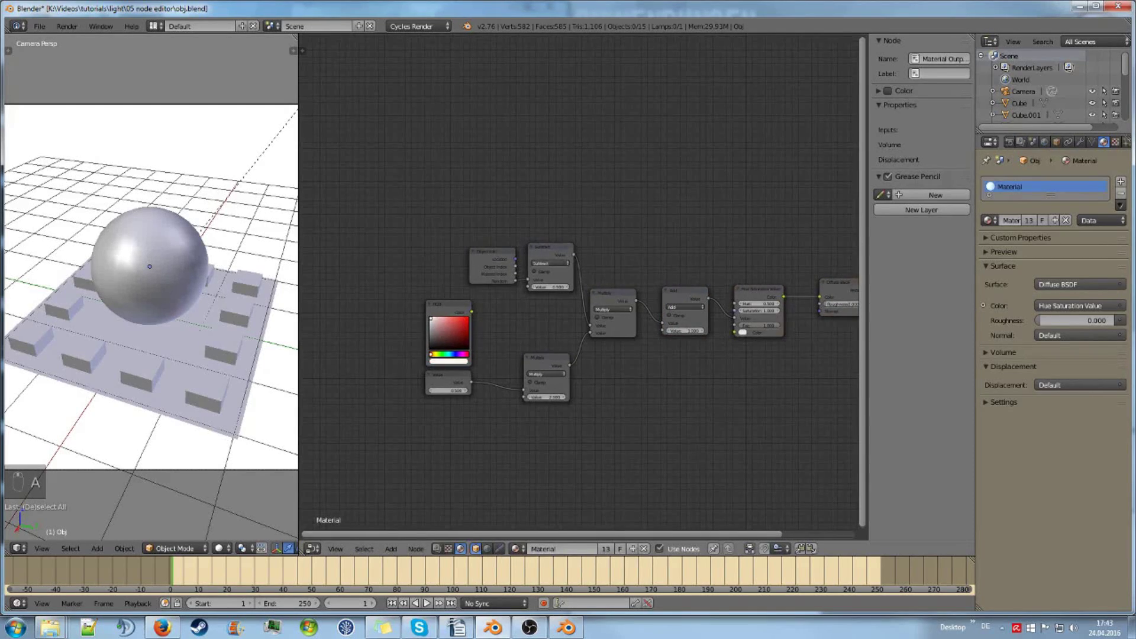
# Move the RGB and Value nodes further left, out of the chain
pyautogui.click(451, 380)
pyautogui.keyDown('shift'); pyautogui.click(450, 305); pyautogui.keyUp('shift')
pyautogui.press('g')
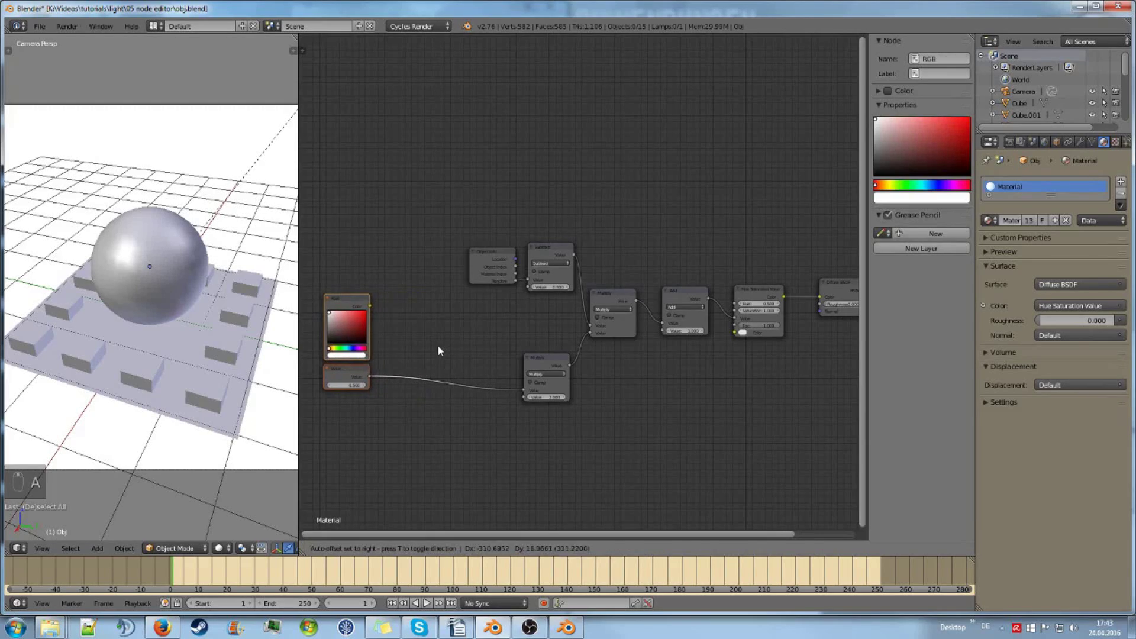
pyautogui.click(438, 345)
# Group the box-selected random colour chain with Ctrl+G and expose the Hue Saturation Value colour as an input
pyautogui.press('b')
pyautogui.moveTo(424, 213); pyautogui.dragTo(799, 445)
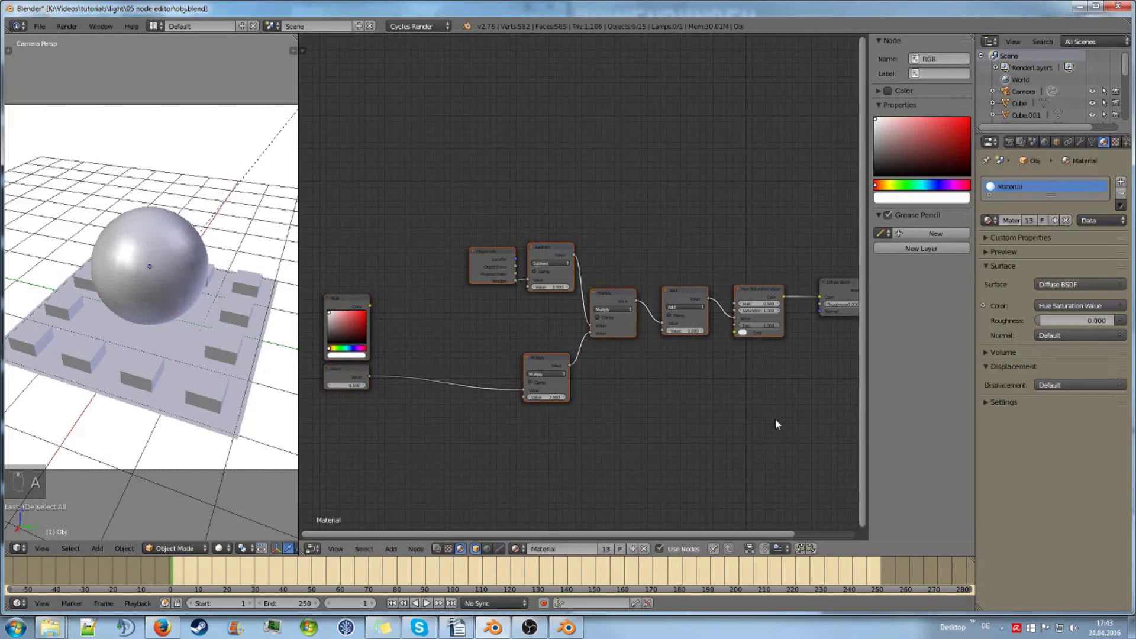
pyautogui.hotkey('ctrl', 'g')
pyautogui.scroll(3, 707, 268)
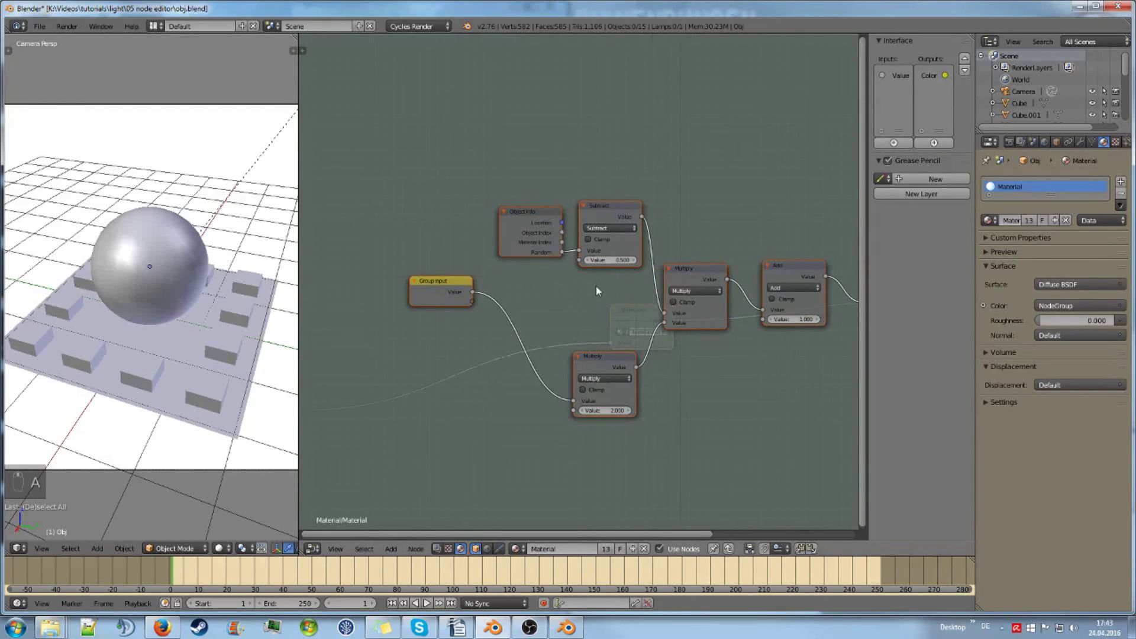
pyautogui.scroll(-2, 599, 292)
pyautogui.scroll(2, 549, 313)
pyautogui.moveTo(410, 298); pyautogui.dragTo(799, 325)
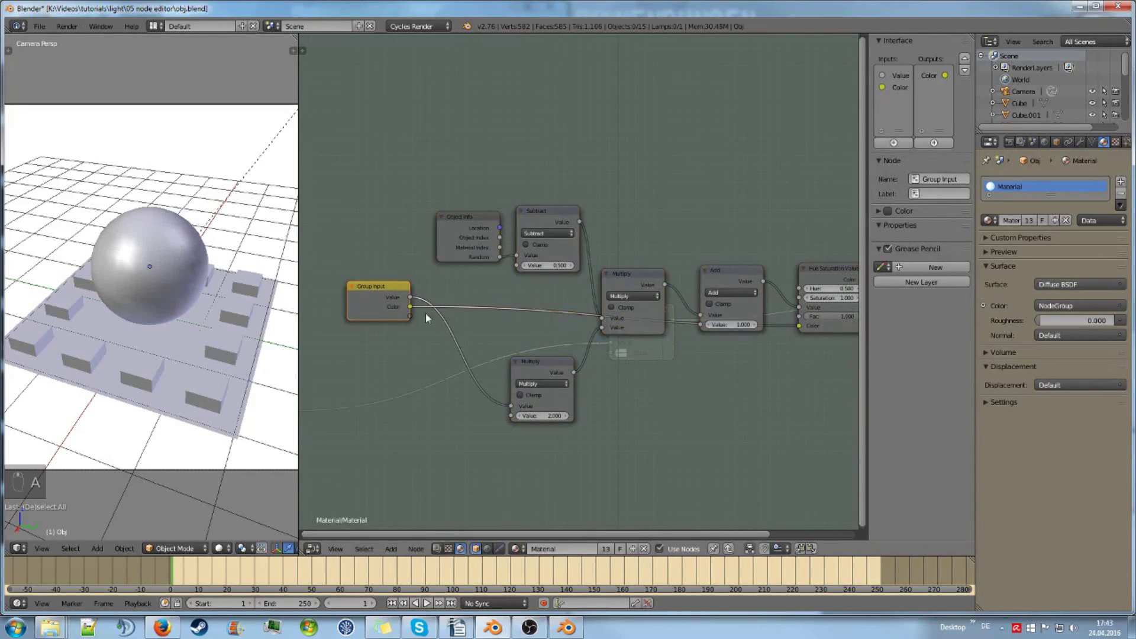
pyautogui.moveTo(387, 295); pyautogui.dragTo(362, 301)
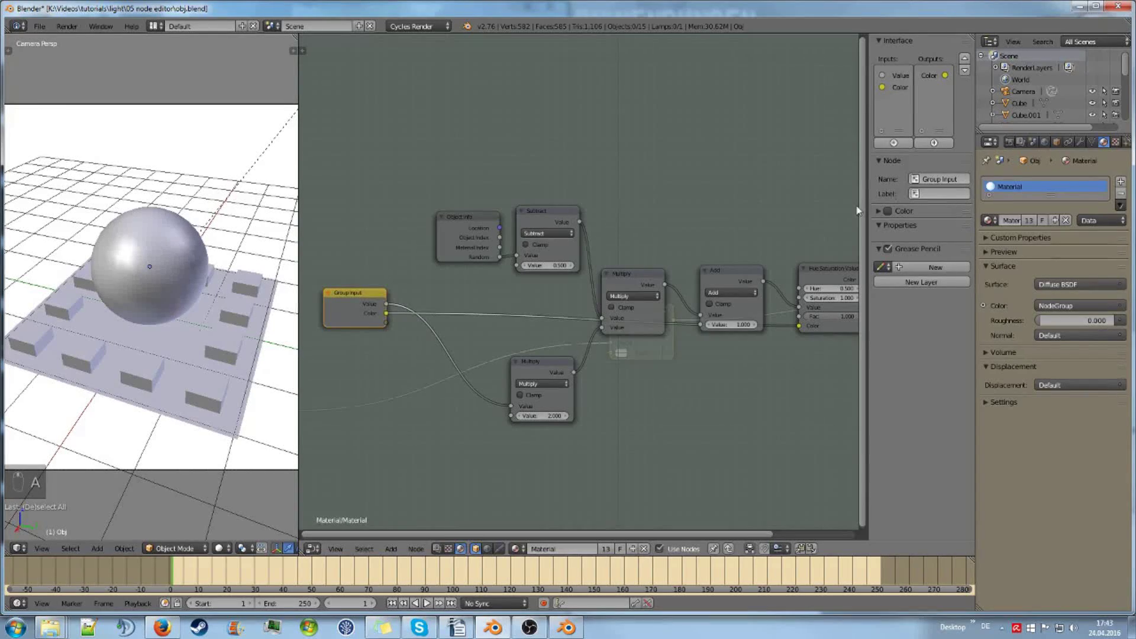
# Rename the node 'color random'
pyautogui.click(943, 179)
pyautogui.write('colo')
pyautogui.write('r randomizer')
pyautogui.press('Return')
# Return to the material tree and name the group 'color randomizer'
pyautogui.moveTo(616, 269); pyautogui.dragTo(628, 258, button='middle')
pyautogui.press('Tab')
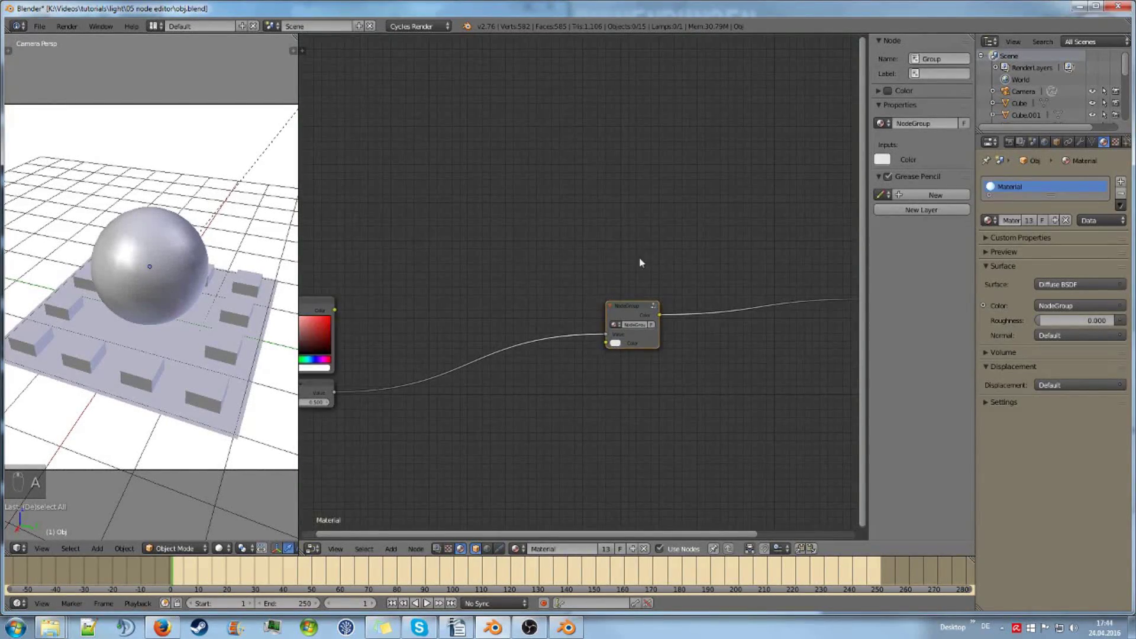
pyautogui.scroll(2, 631, 308)
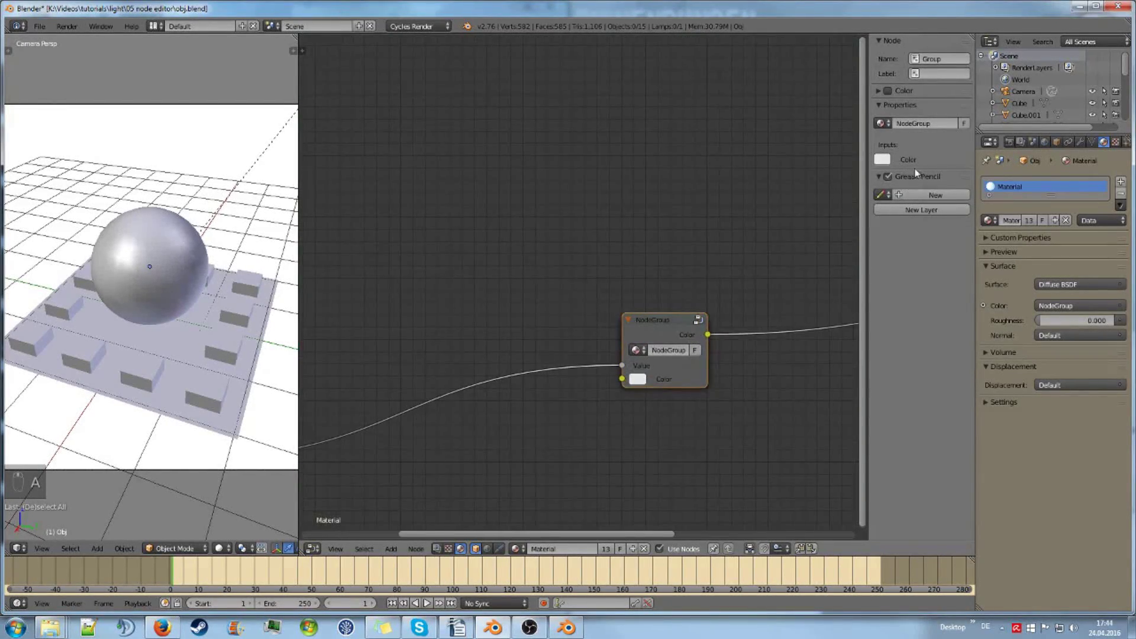
pyautogui.write('color randomizer')
pyautogui.press('Return')
# Place the color randomizer node beside the Diffuse BSDF
pyautogui.scroll(-3, 707, 318)
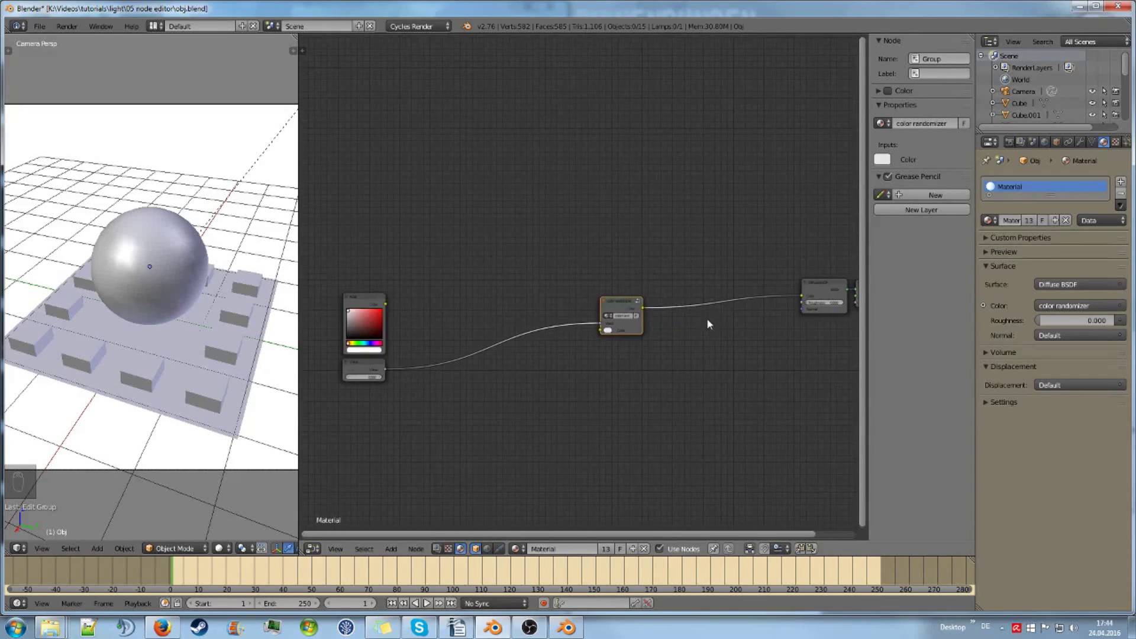
pyautogui.moveTo(710, 324); pyautogui.dragTo(669, 330, button='middle')
pyautogui.press('g')
pyautogui.click(742, 325)
# Delete the leftover Value node and reposition the color randomizer node up and right
pyautogui.click(312, 374)
pyautogui.press('x')
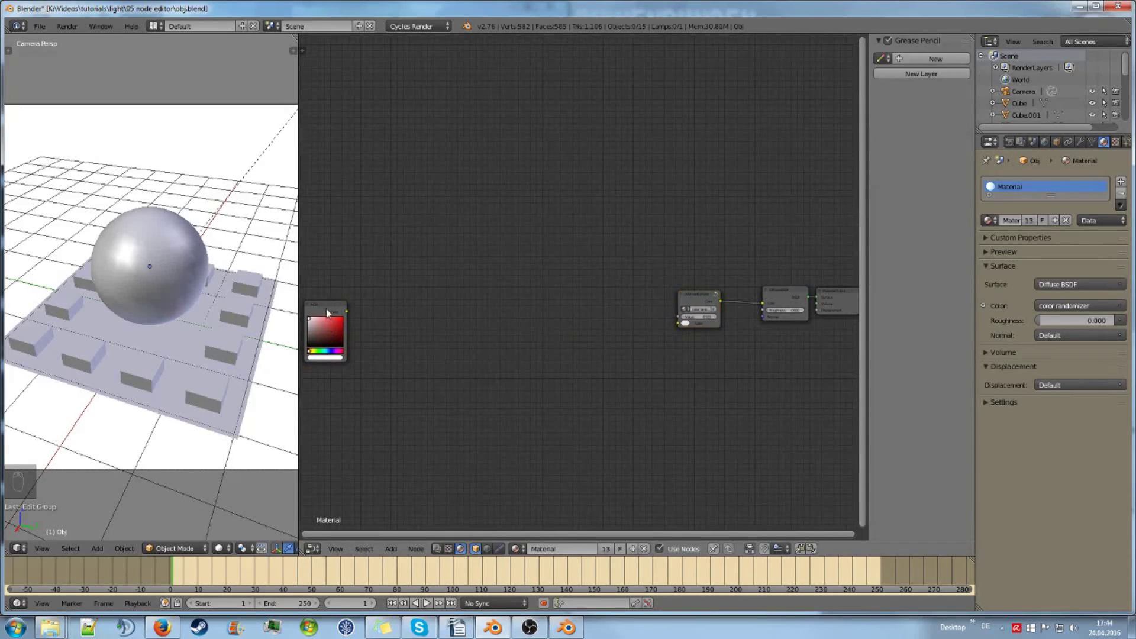
pyautogui.press('Home')
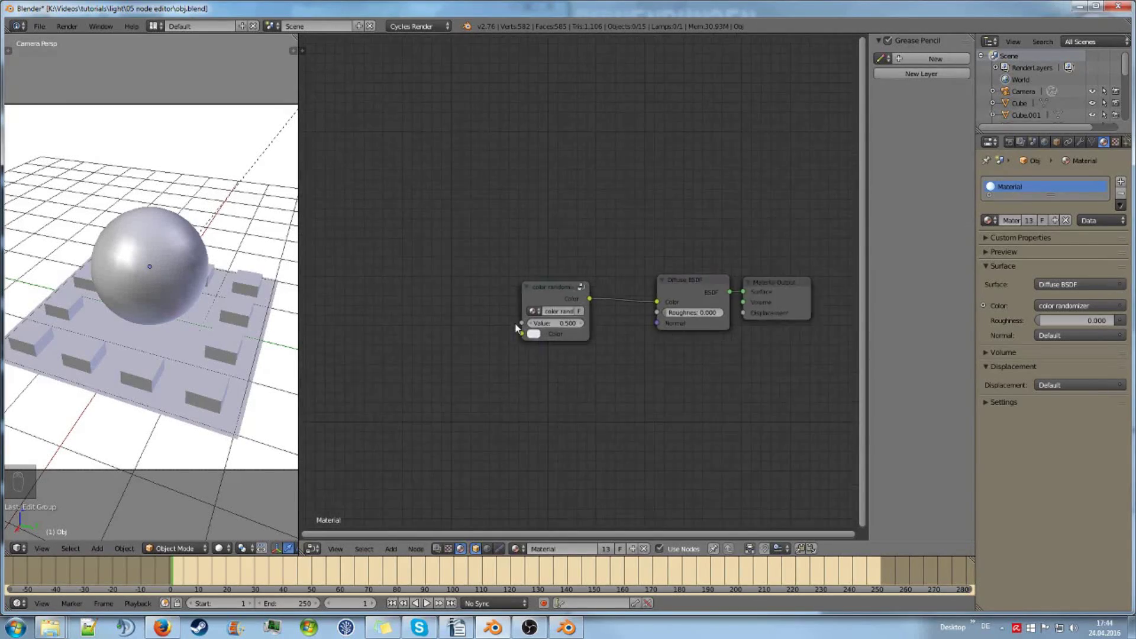
pyautogui.press('Home')
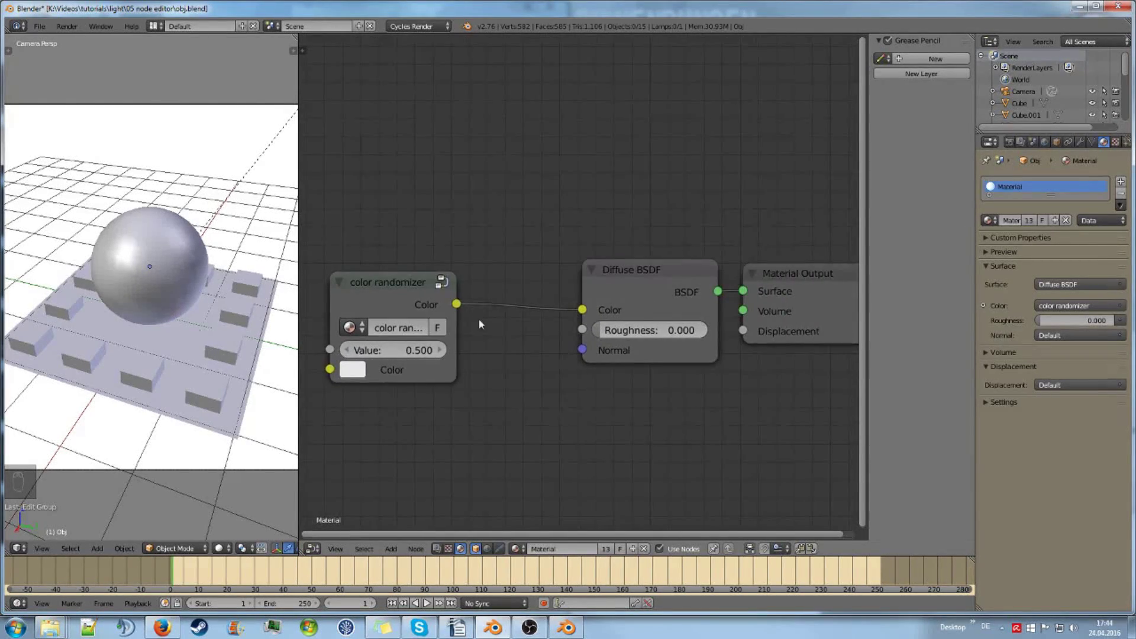
pyautogui.moveTo(393, 284); pyautogui.dragTo(489, 268)
pyautogui.click(492, 366)
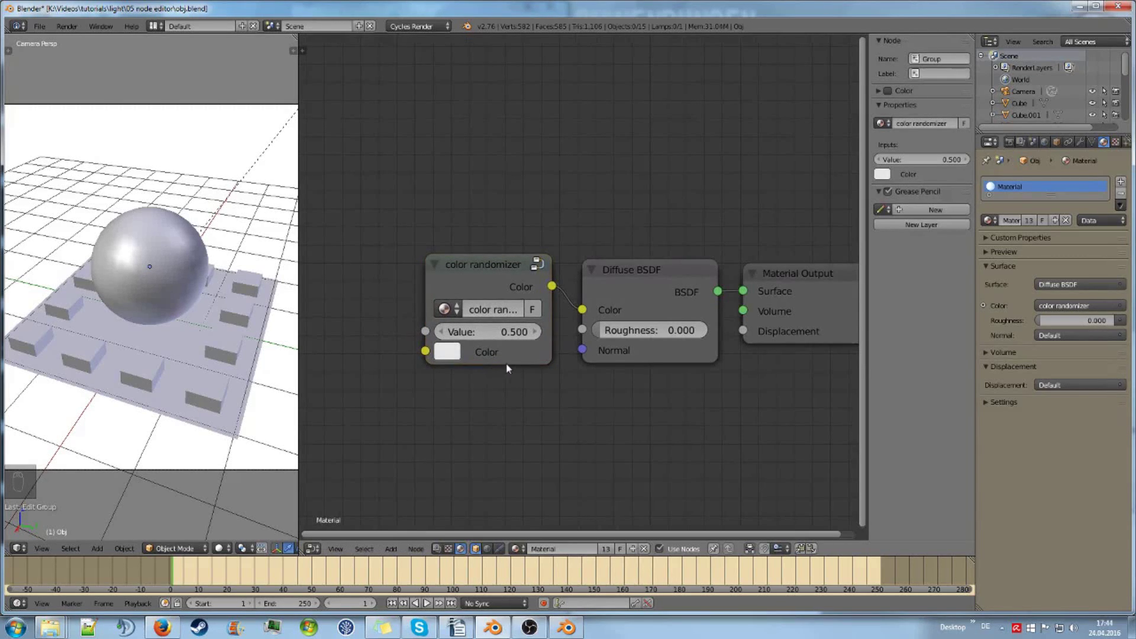
# Set the group's Value to 1.000 and render the scene with F12
pyautogui.click(495, 333)
pyautogui.write('1')
pyautogui.press('Return')
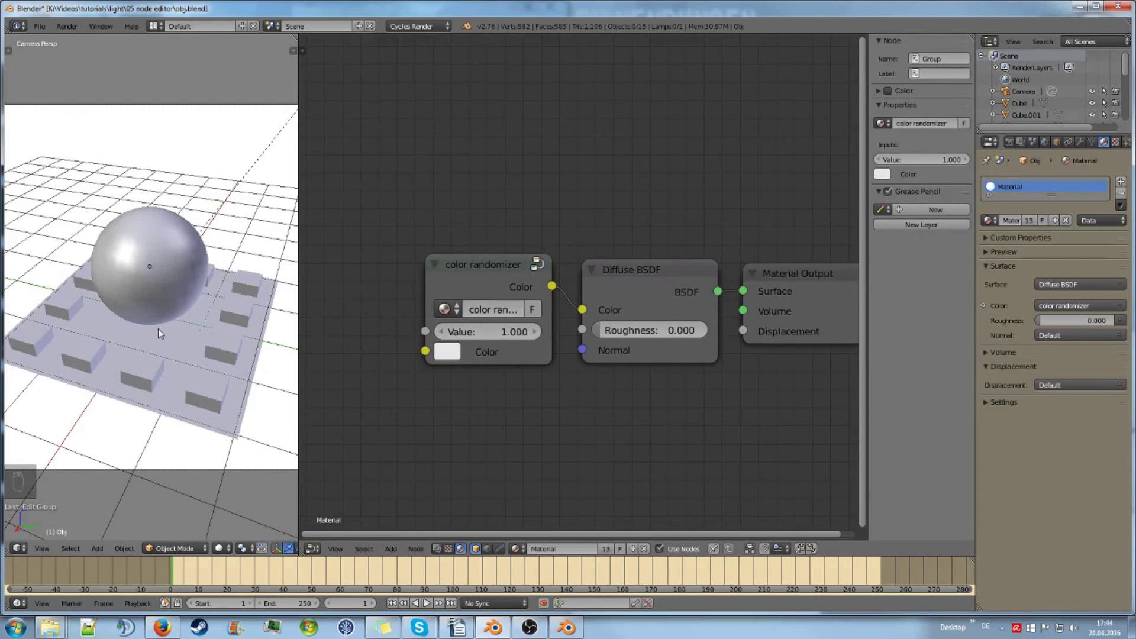
pyautogui.press('F12')
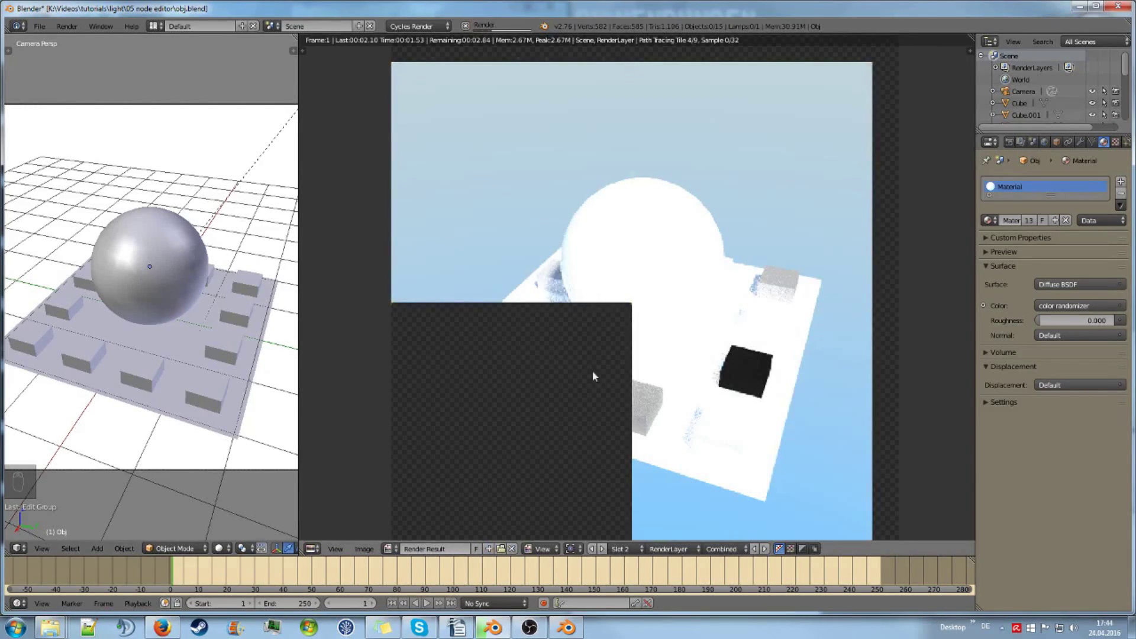
pyautogui.scroll(-1, 615, 380)
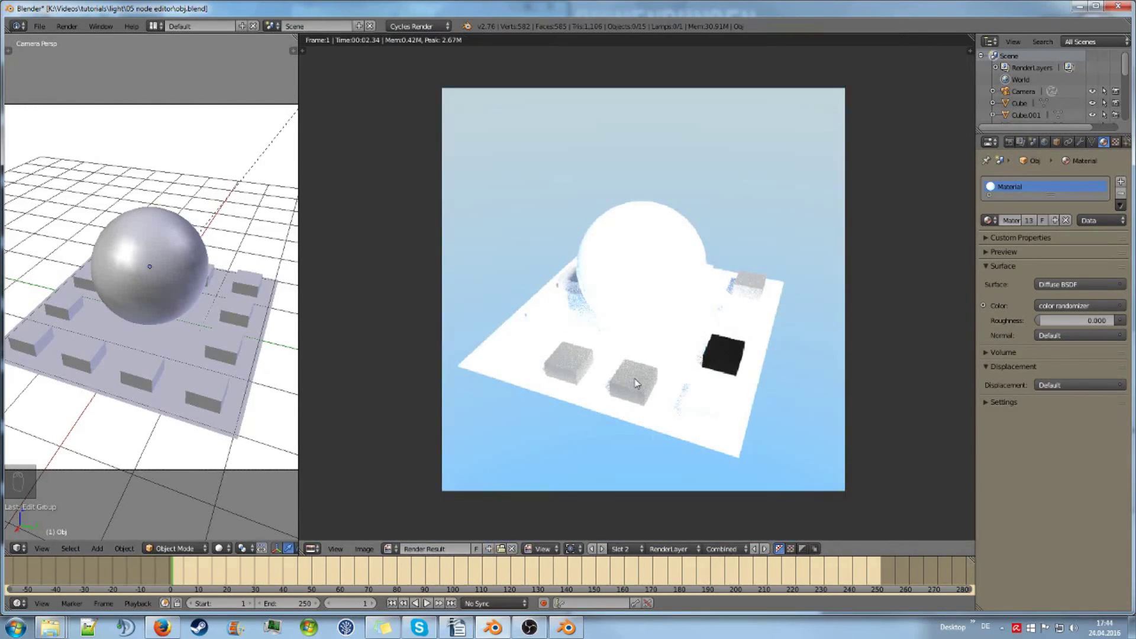
# Pick a deep blue for the color randomizer group's Color
pyautogui.press('Escape')
pyautogui.scroll(1, 572, 388)
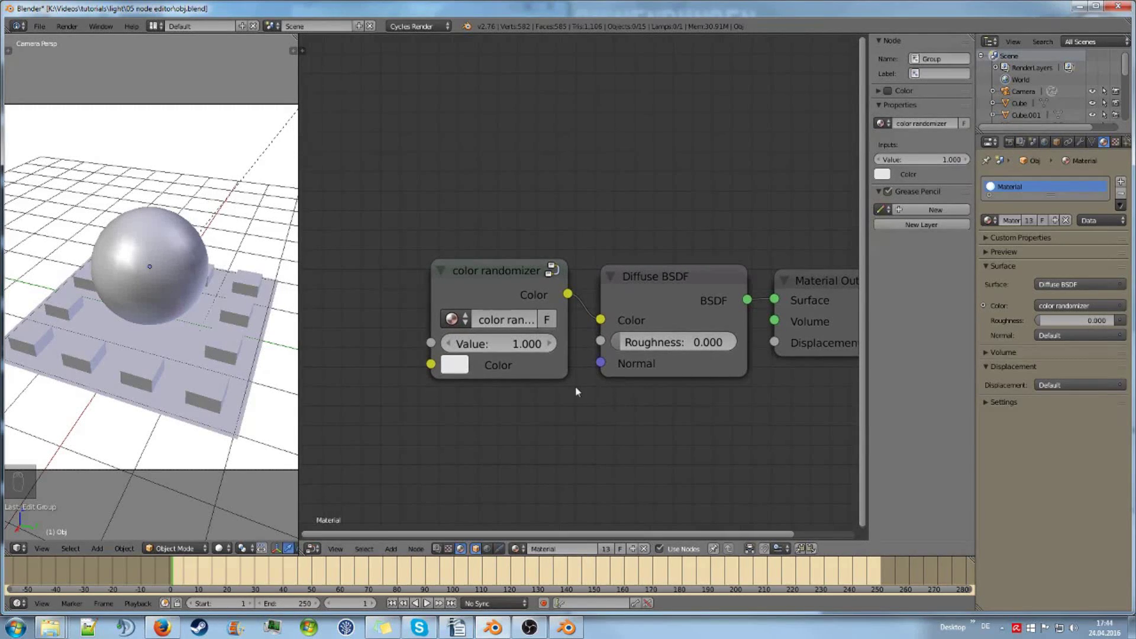
pyautogui.click(461, 368)
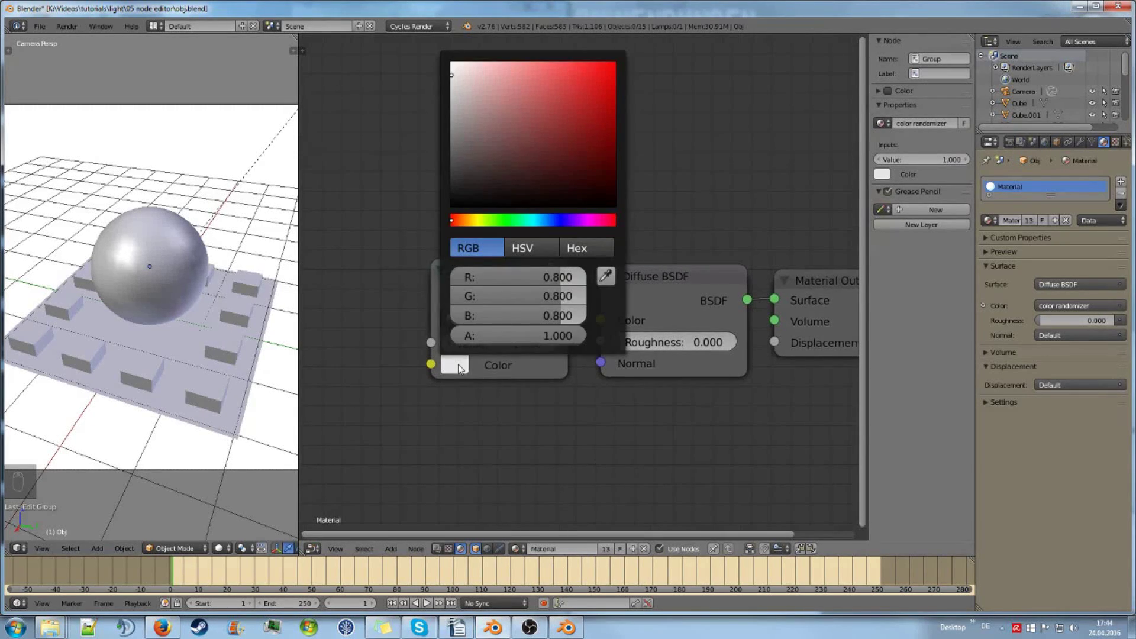
pyautogui.click(563, 220)
pyautogui.moveTo(546, 156)
pyautogui.mouseDown()
pyautogui.moveTo(536, 112)
pyautogui.moveTo(525, 119)
pyautogui.moveTo(532, 91)
pyautogui.moveTo(557, 108)
pyautogui.mouseUp()
pyautogui.click(550, 220)
# Set the color randomizer's Value to 0.100
pyautogui.click(498, 343)
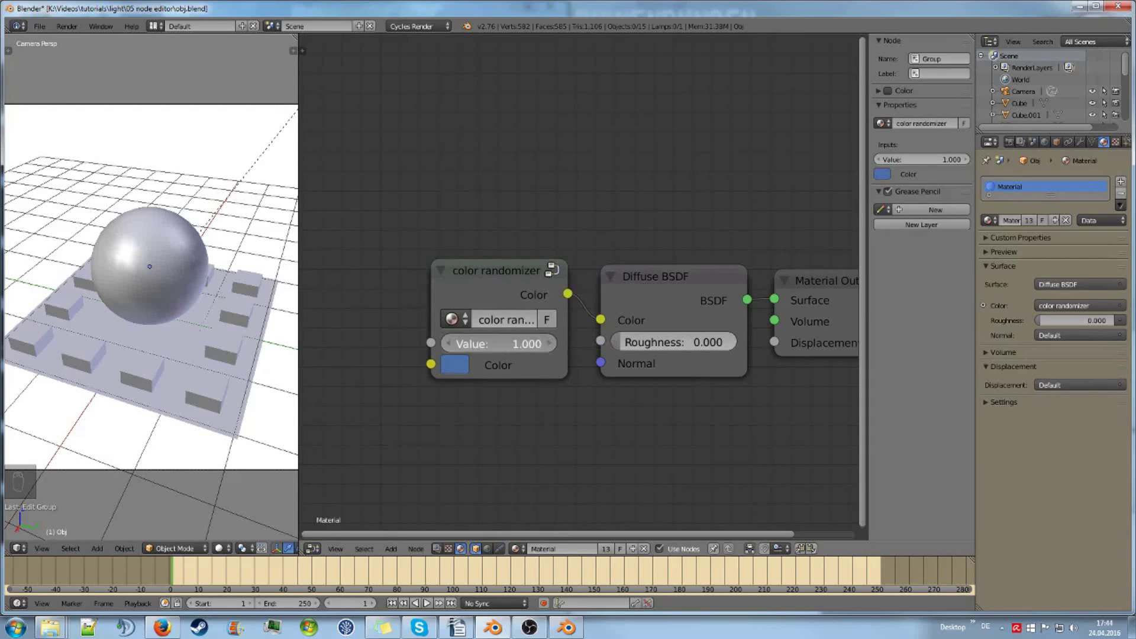
pyautogui.write('0.1')
pyautogui.press('Return')
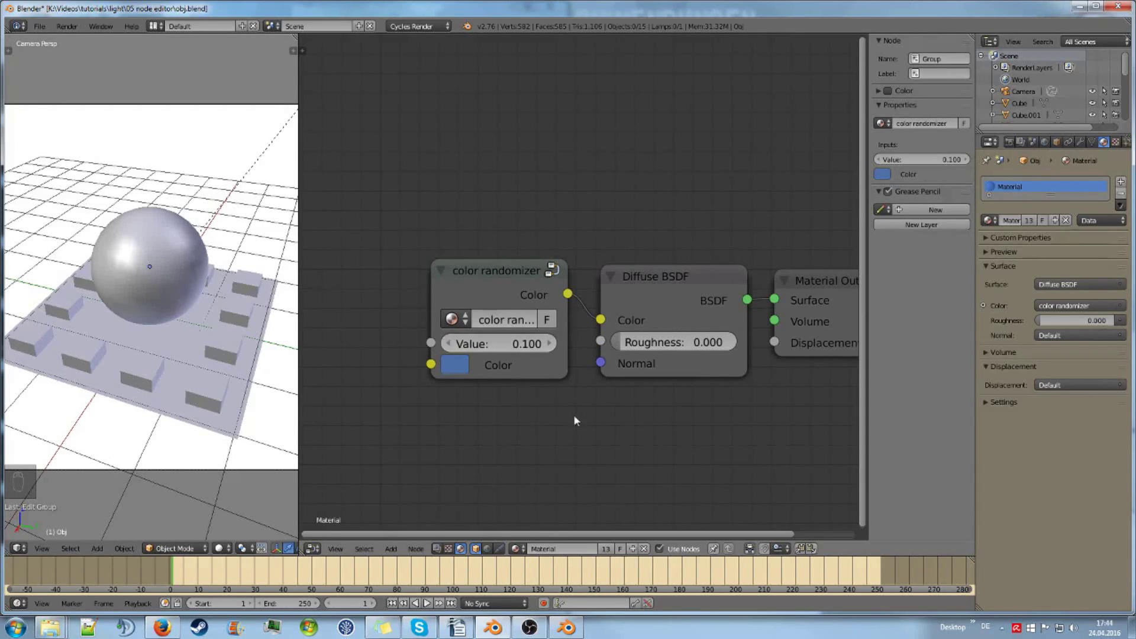
pyautogui.press('F12')
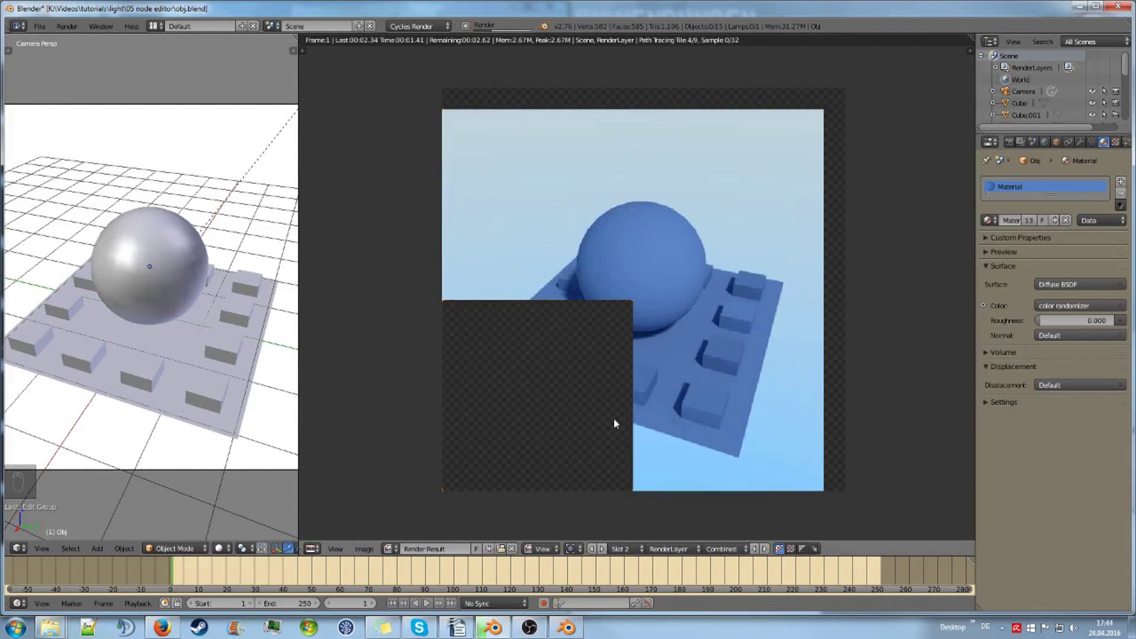
pyautogui.scroll(2, 615, 421)
pyautogui.moveTo(644, 416); pyautogui.dragTo(601, 365, button='middle')
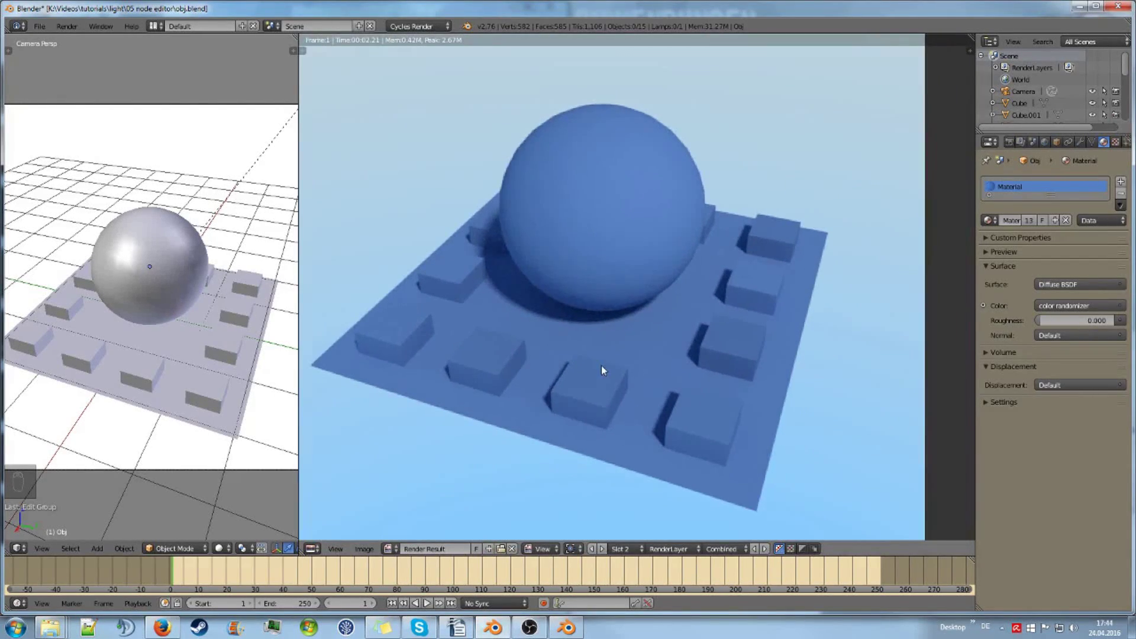
pyautogui.scroll(1, 601, 365)
pyautogui.scroll(-1, 601, 364)
pyautogui.scroll(4, 594, 363)
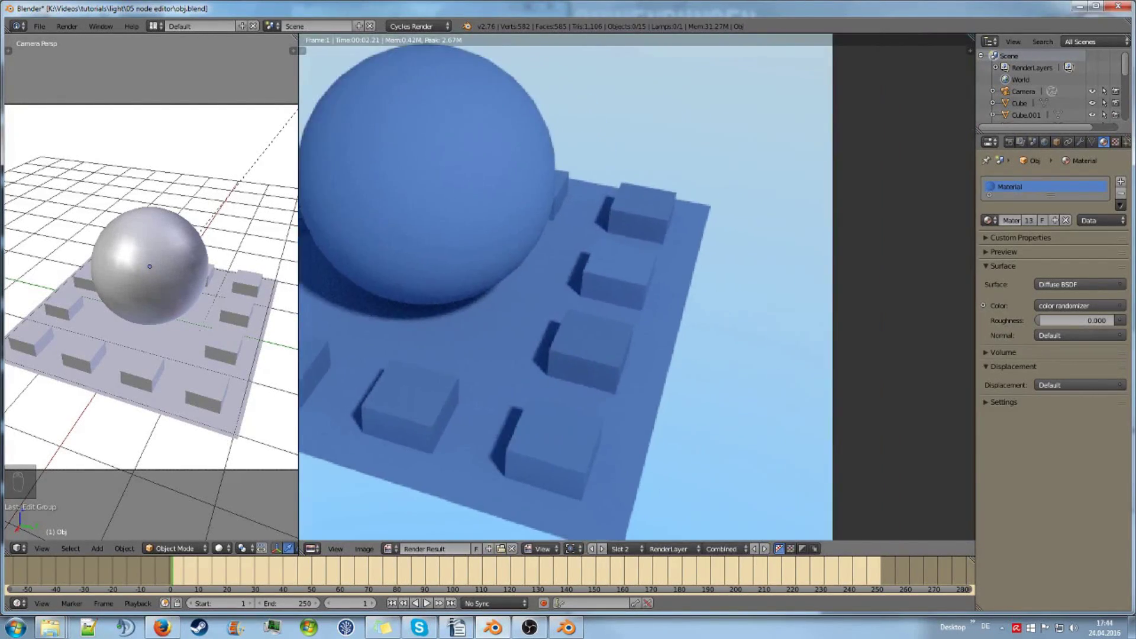
pyautogui.scroll(-2, 594, 363)
pyautogui.moveTo(521, 395); pyautogui.dragTo(540, 407, button='middle')
pyautogui.moveTo(539, 408); pyautogui.dragTo(586, 295)
pyautogui.moveTo(630, 210); pyautogui.dragTo(614, 258)
pyautogui.press('Home')
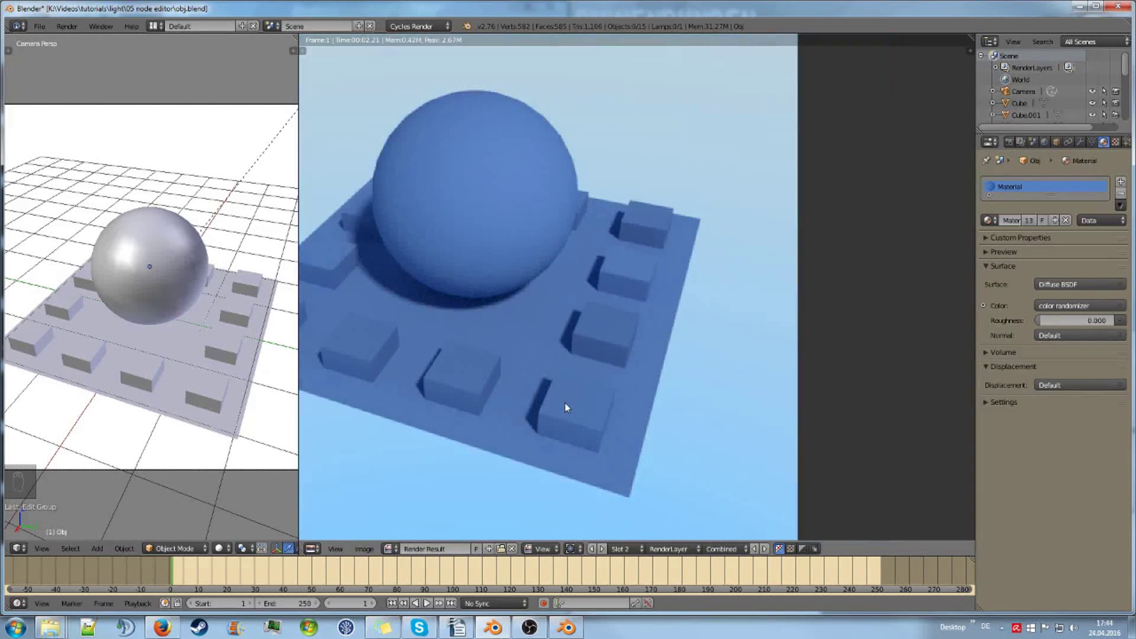
pyautogui.moveTo(606, 325); pyautogui.dragTo(607, 326)
# Re-render the blue scene with Value 0.300 and centre the render for inspection
pyautogui.hotkey('shift', 'F3')
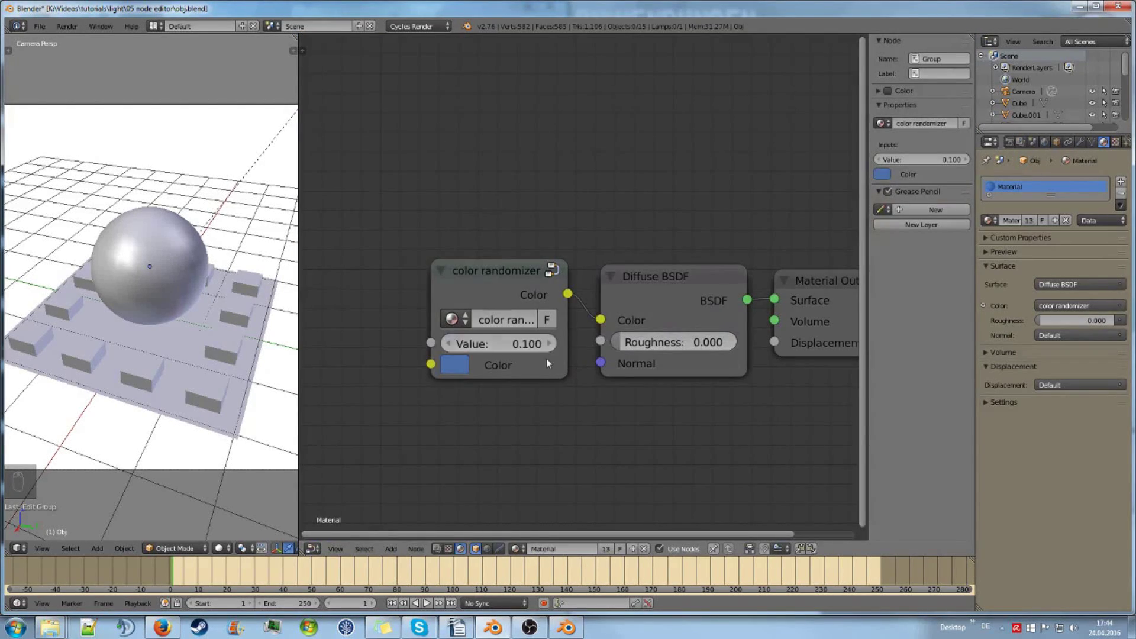
pyautogui.press('F12')
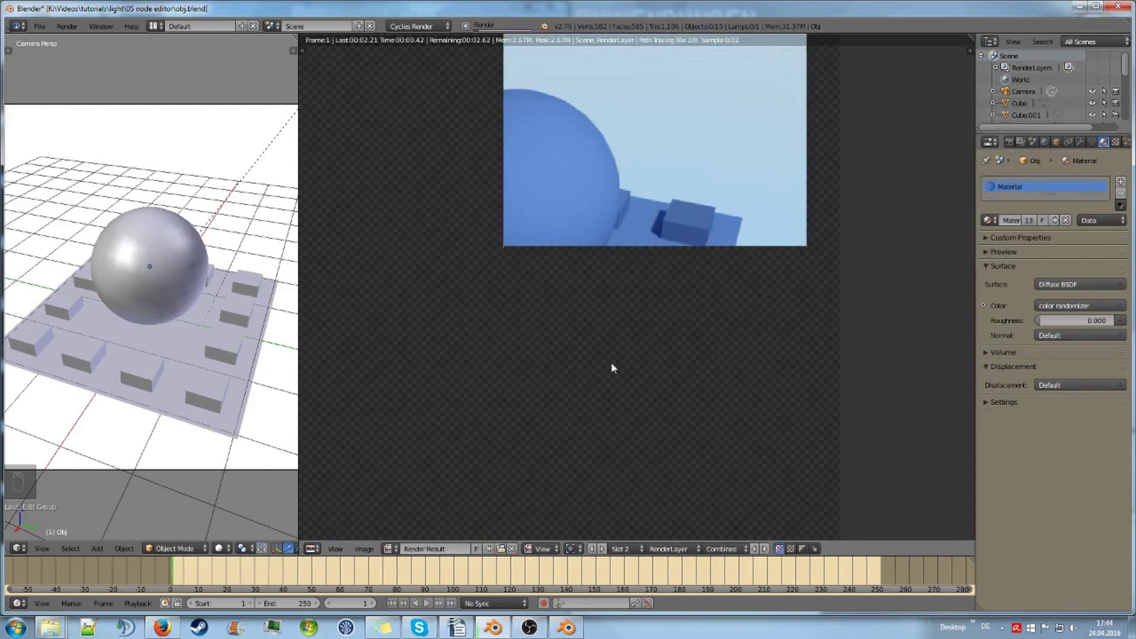
pyautogui.scroll(-2, 609, 361)
pyautogui.moveTo(607, 361); pyautogui.dragTo(671, 377, button='middle')
pyautogui.scroll(1, 660, 358)
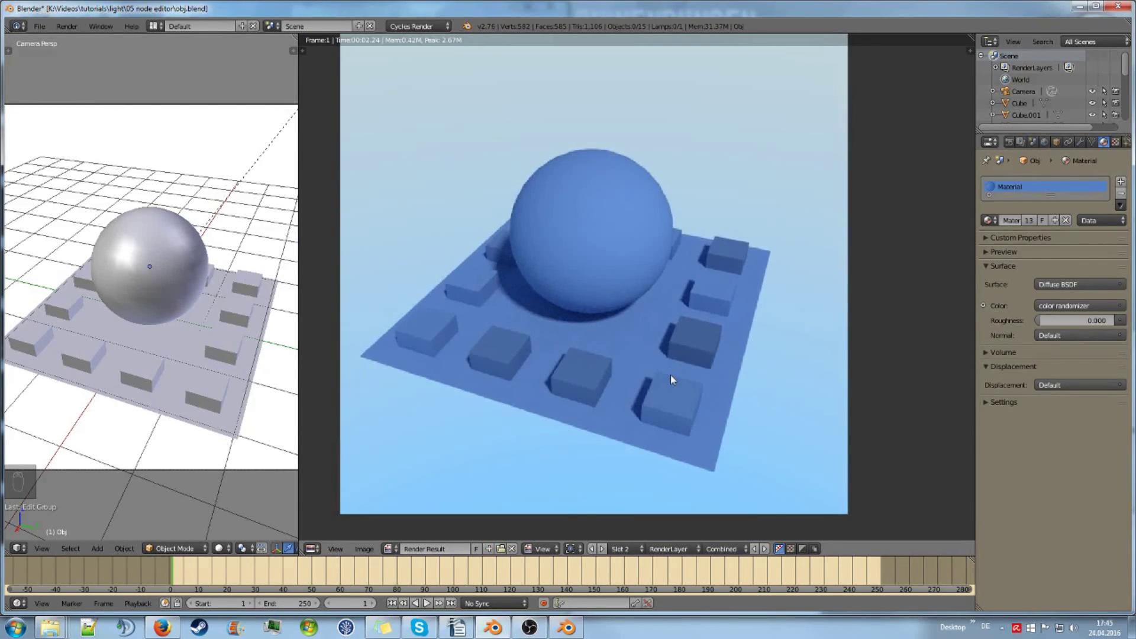
pyautogui.scroll(-1, 670, 375)
pyautogui.moveTo(670, 375); pyautogui.dragTo(703, 395, button='middle')
# Move the color randomizer node up and unlink it from the Diffuse BSDF Color
pyautogui.hotkey('shift', 'F3')
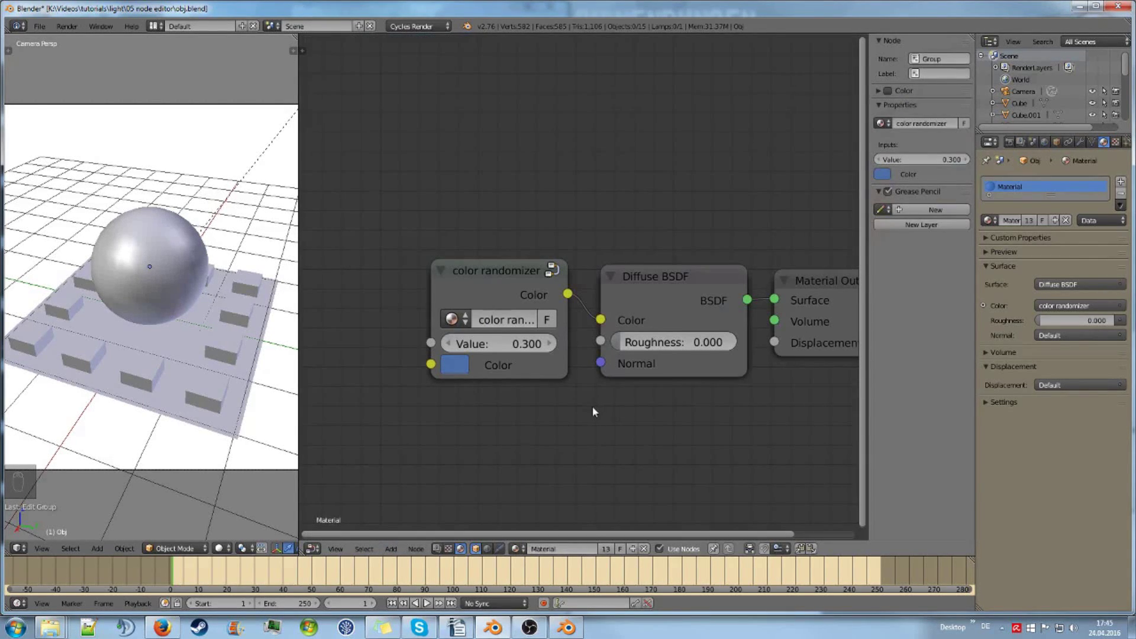
pyautogui.scroll(1, 592, 406)
pyautogui.click(488, 269)
pyautogui.press('a')
pyautogui.scroll(-1, 602, 412)
pyautogui.moveTo(602, 412); pyautogui.dragTo(539, 409, button='middle')
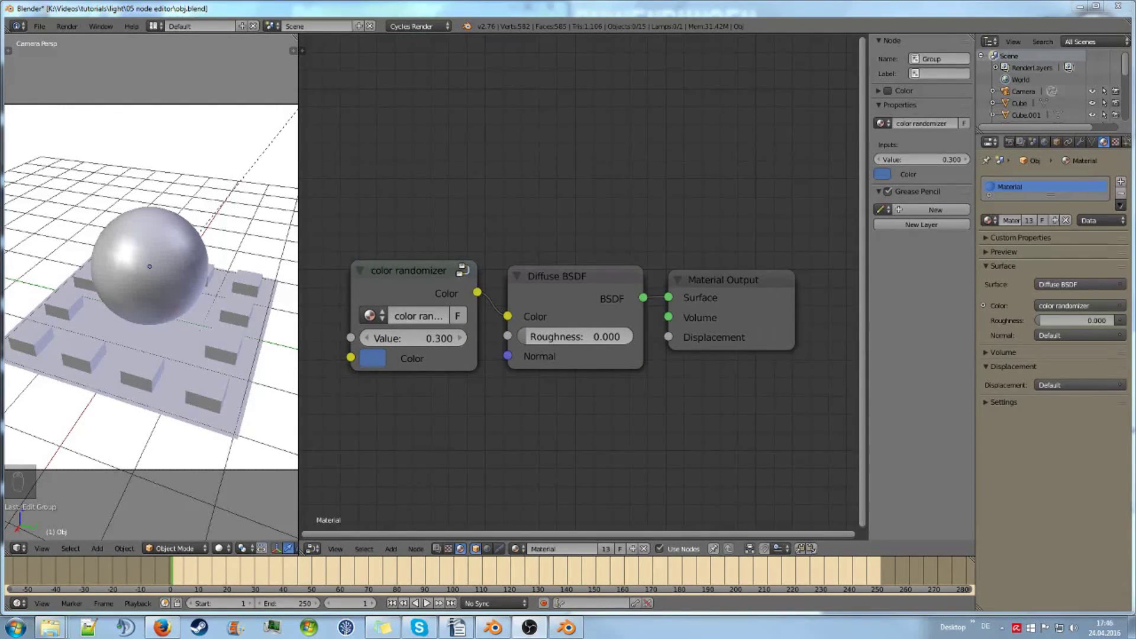
pyautogui.scroll(-2, 602, 422)
pyautogui.moveTo(602, 423); pyautogui.dragTo(682, 448, button='middle')
pyautogui.scroll(2, 682, 448)
pyautogui.moveTo(580, 320); pyautogui.dragTo(513, 137)
pyautogui.moveTo(641, 348); pyautogui.dragTo(567, 270)
# Give the color randomizer group a fake user and save over the blend file
pyautogui.click(546, 170)
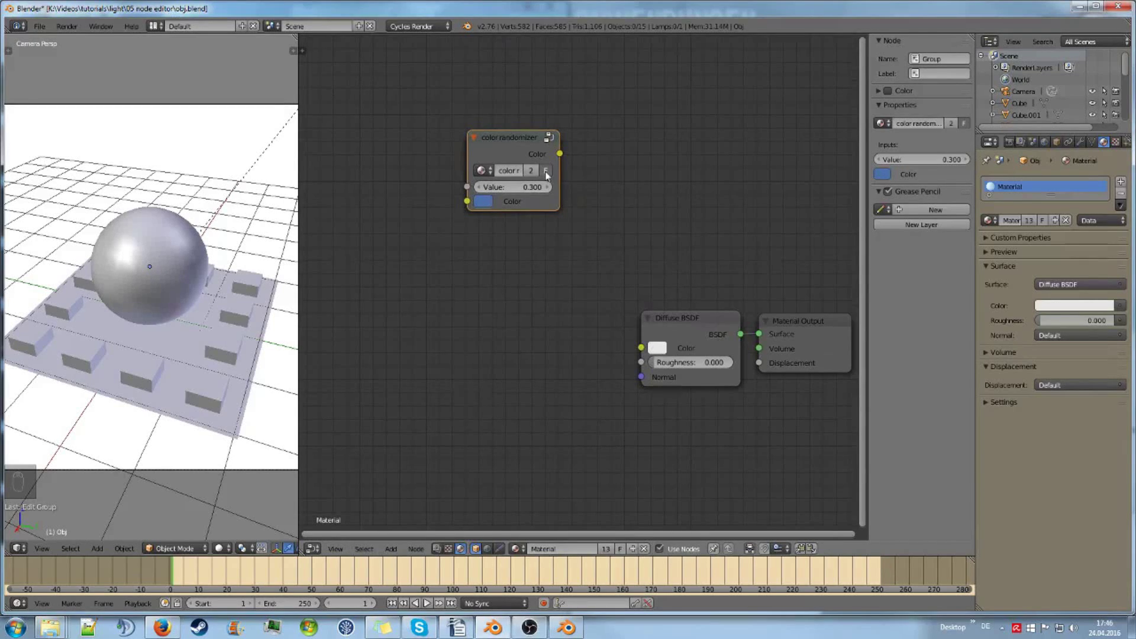
pyautogui.hotkey('ctrl', 's')
pyautogui.click(535, 278)
pyautogui.moveTo(489, 378); pyautogui.dragTo(522, 357, button='middle')
pyautogui.hotkey('shift', 'a')
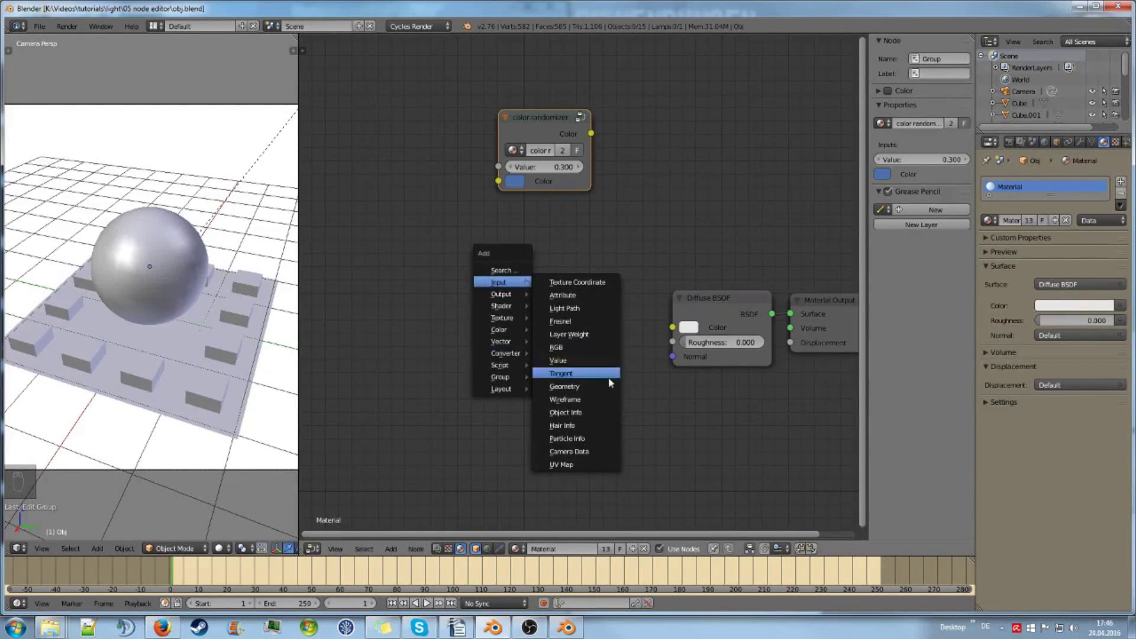
# Add an Object Info node and place it to the left
pyautogui.click(602, 413)
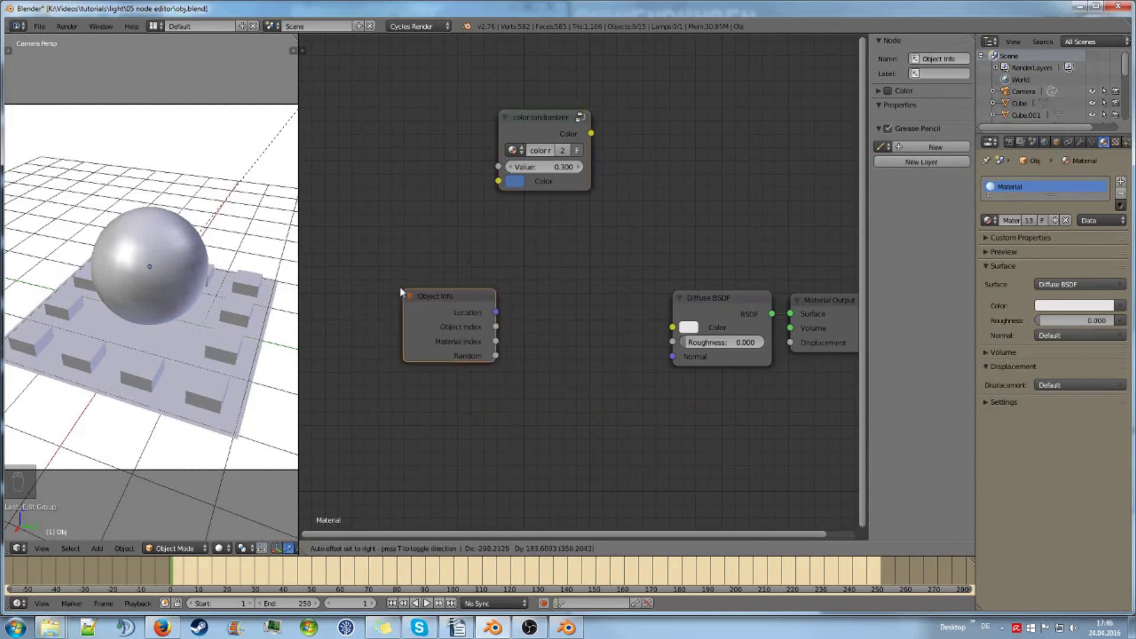
pyautogui.scroll(-1, 392, 296)
pyautogui.click(460, 368)
pyautogui.moveTo(459, 368); pyautogui.dragTo(510, 373, button='middle')
pyautogui.moveTo(500, 291); pyautogui.dragTo(424, 303)
pyautogui.click(497, 386)
# Add a ColorRamp fed by Object Info Random, driving the Diffuse BSDF Color
pyautogui.hotkey('shift', 'a')
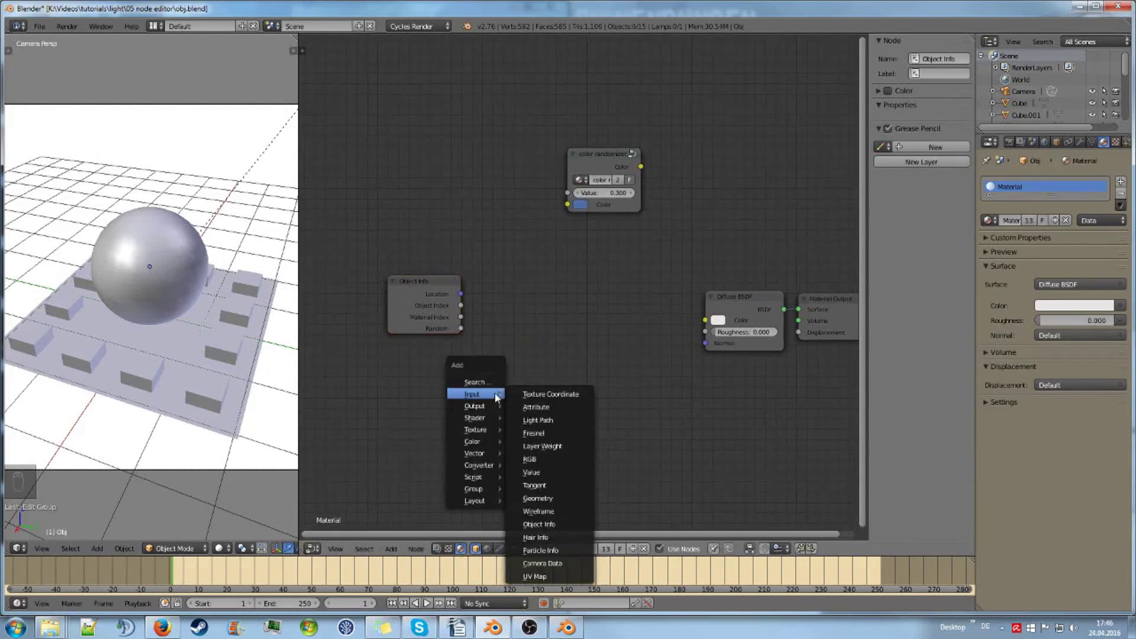
pyautogui.moveTo(493, 455)
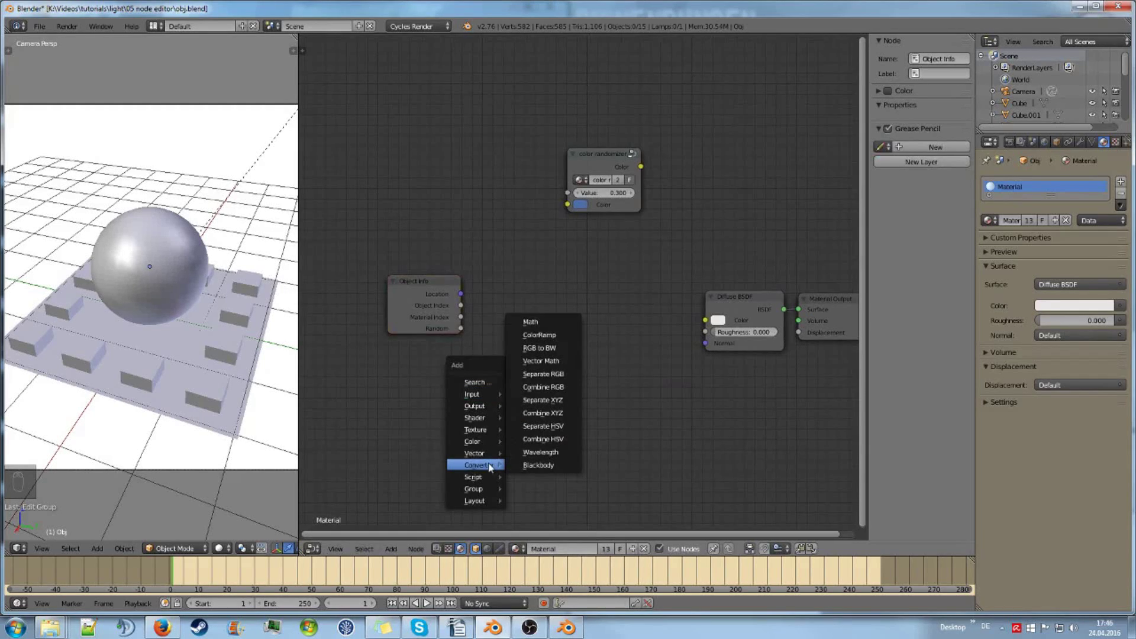
pyautogui.click(540, 335)
pyautogui.click(477, 307)
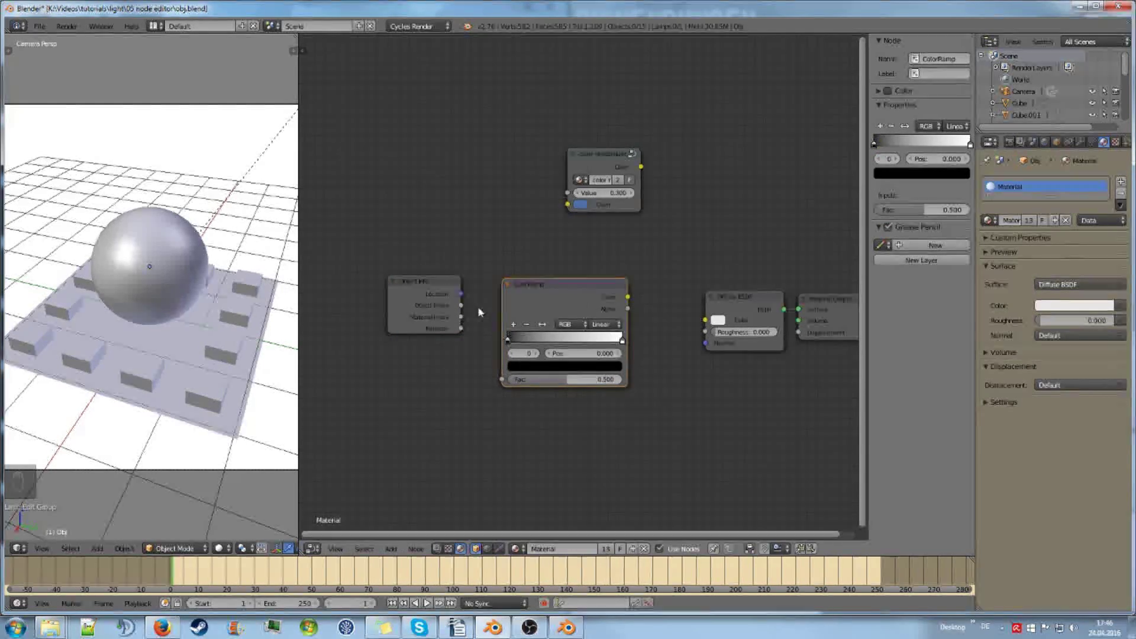
pyautogui.moveTo(460, 329); pyautogui.dragTo(473, 330)
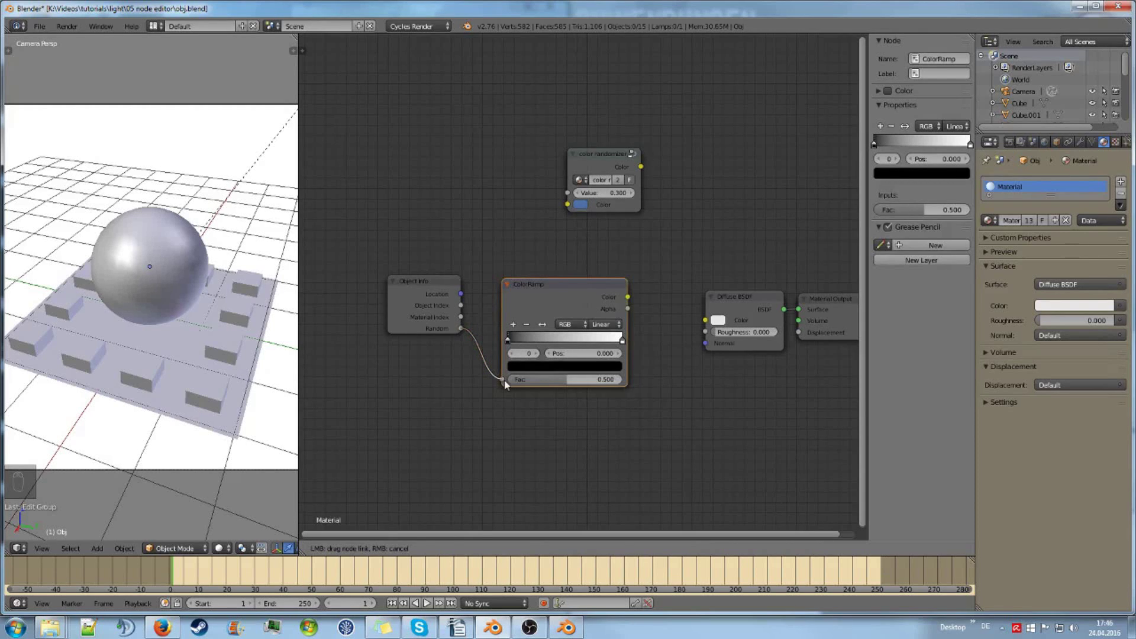
pyautogui.moveTo(504, 385); pyautogui.dragTo(503, 380)
pyautogui.moveTo(630, 294); pyautogui.dragTo(705, 321)
pyautogui.moveTo(444, 300); pyautogui.dragTo(462, 339)
pyautogui.scroll(2, 580, 432)
# Shift the ColorRamp right and Object Info down, then render the grey-toned scene
pyautogui.click(534, 322)
pyautogui.moveTo(543, 306); pyautogui.dragTo(604, 328)
pyautogui.moveTo(383, 355); pyautogui.dragTo(435, 368)
pyautogui.click(525, 327)
pyautogui.press('F12')
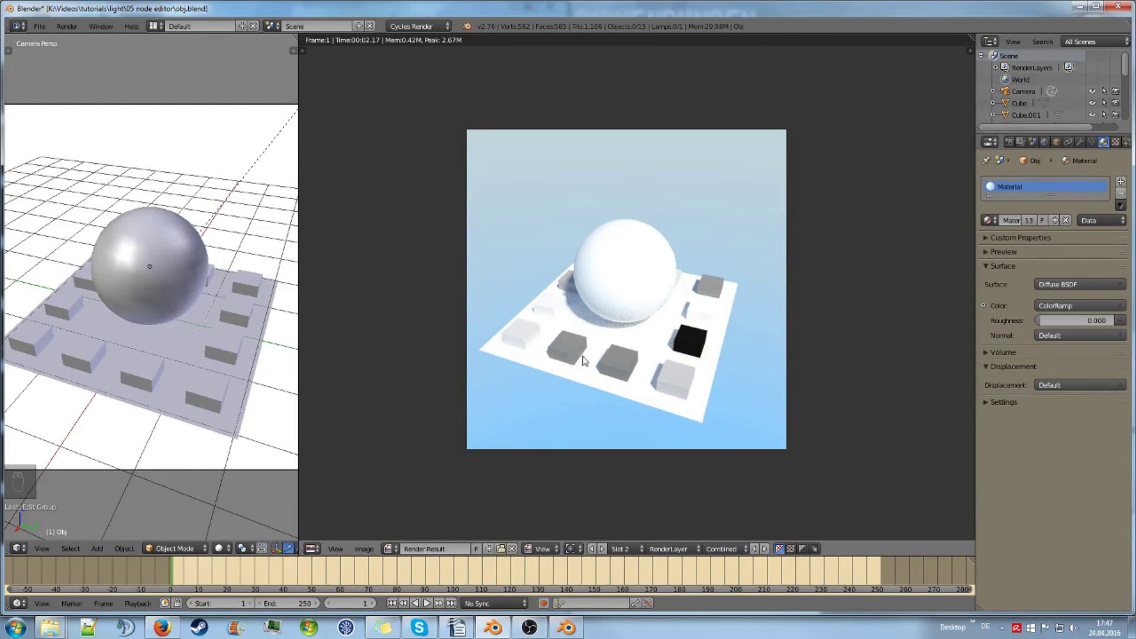
# Switch ColorRamp interpolation to Constant and slide the white stop to about 0.495
pyautogui.press('Escape')
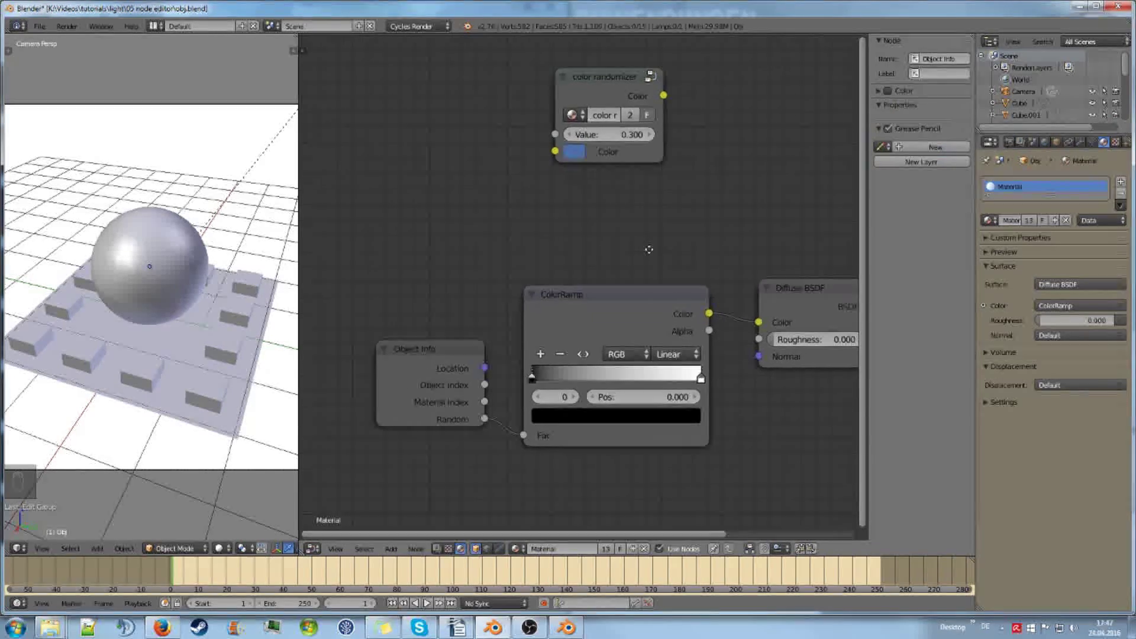
pyautogui.moveTo(651, 223); pyautogui.dragTo(643, 232, button='middle')
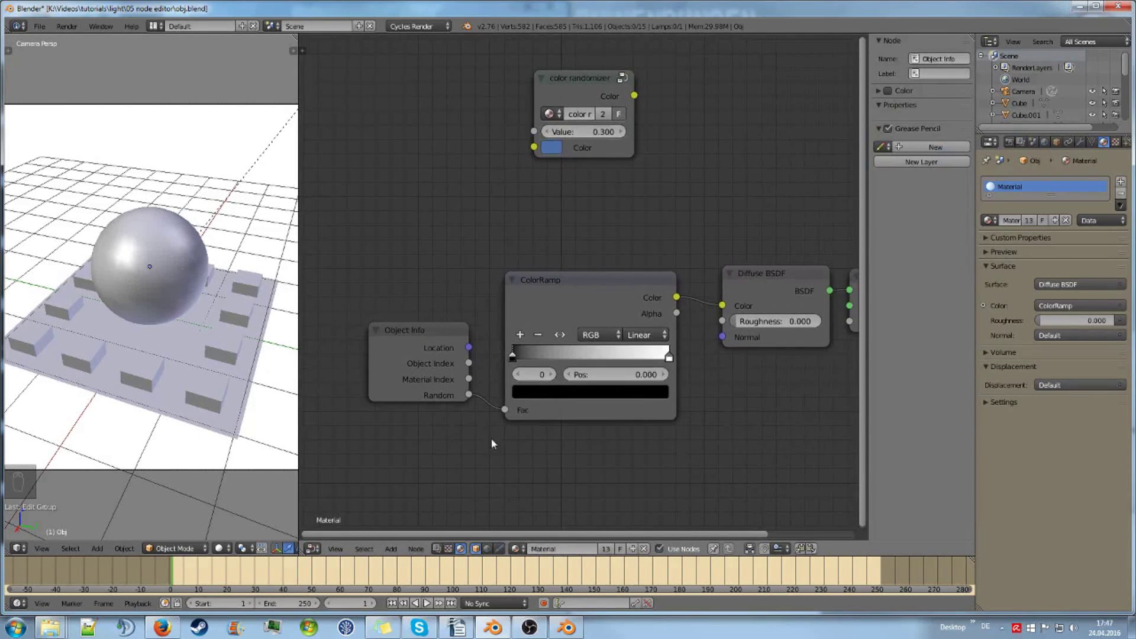
pyautogui.scroll(3, 634, 471)
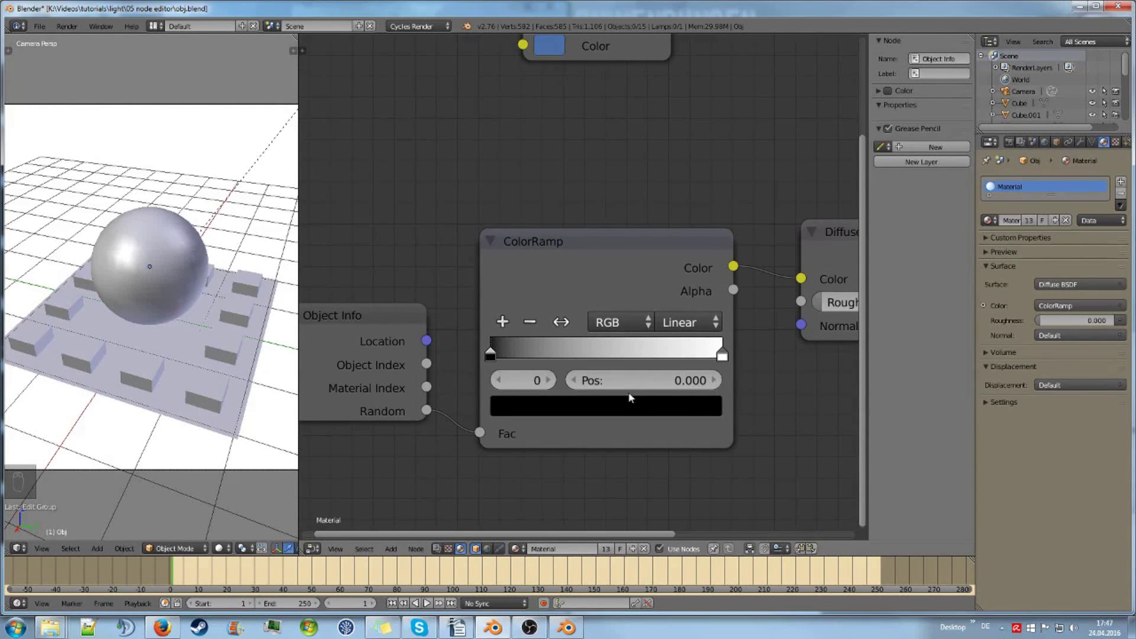
pyautogui.click(704, 324)
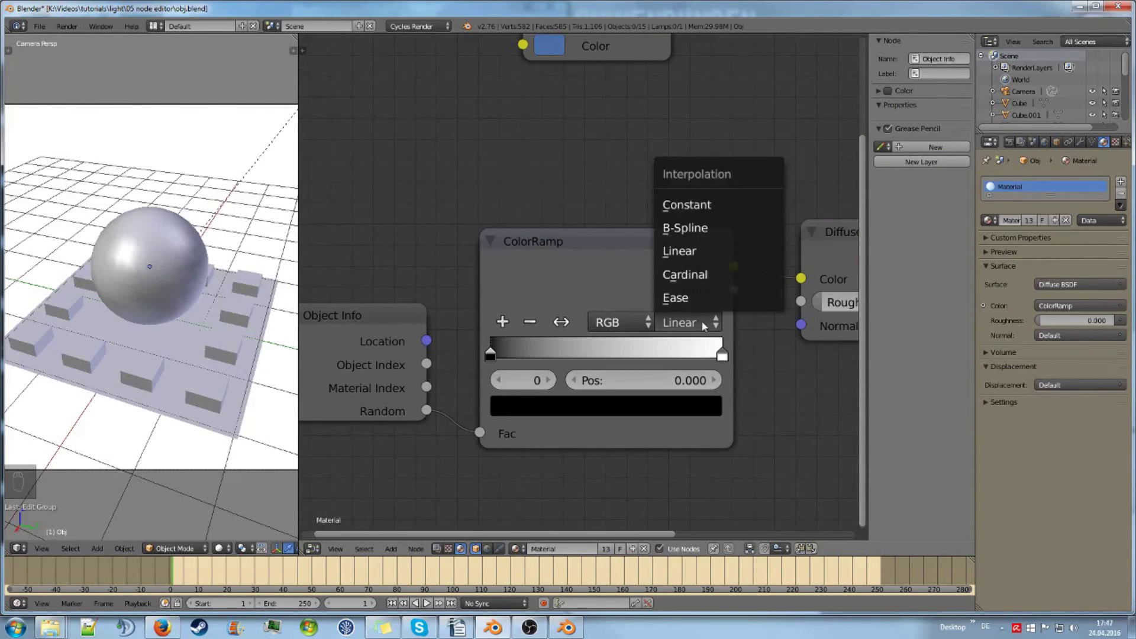
pyautogui.click(693, 205)
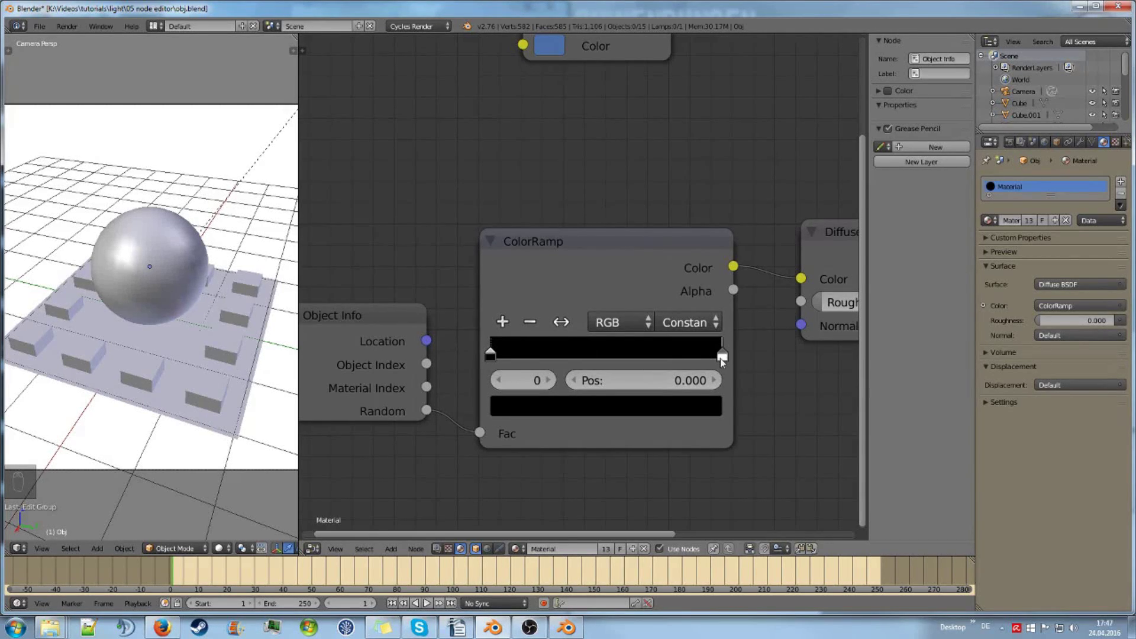
pyautogui.moveTo(715, 359); pyautogui.dragTo(580, 362)
pyautogui.moveTo(511, 405); pyautogui.dragTo(583, 395, button='middle')
# Add two more ramp stops and slide the white stop to 0.782
pyautogui.click(548, 319)
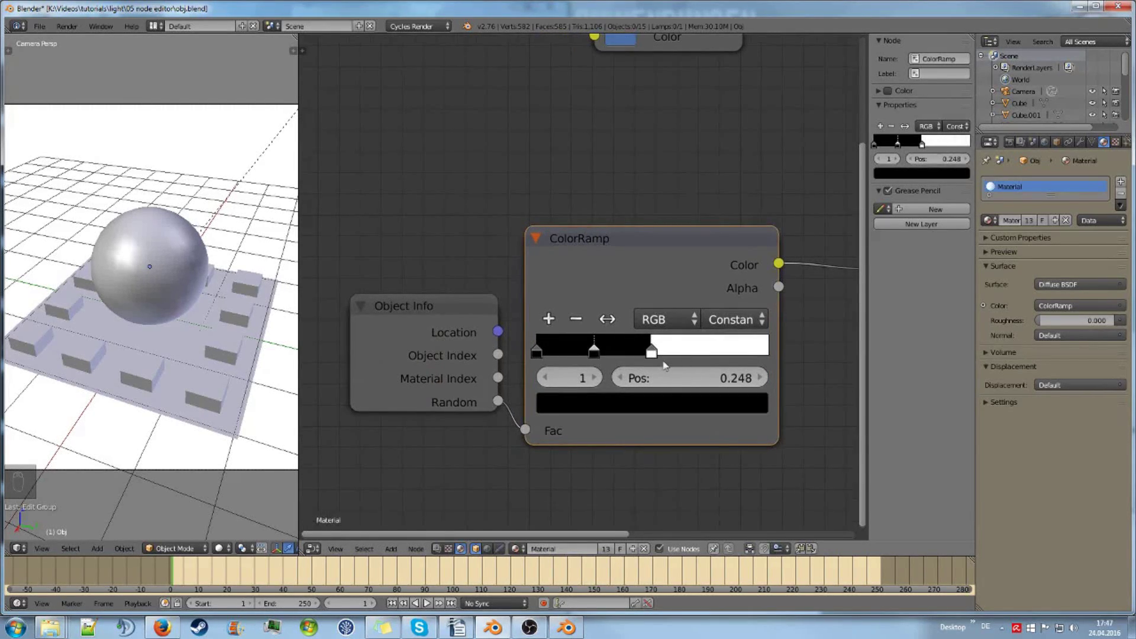
pyautogui.click(652, 353)
pyautogui.click(549, 319)
pyautogui.press('g')
pyautogui.click(687, 357)
pyautogui.moveTo(683, 352)
pyautogui.mouseDown()
pyautogui.moveTo(753, 353)
pyautogui.moveTo(691, 352)
pyautogui.mouseUp()
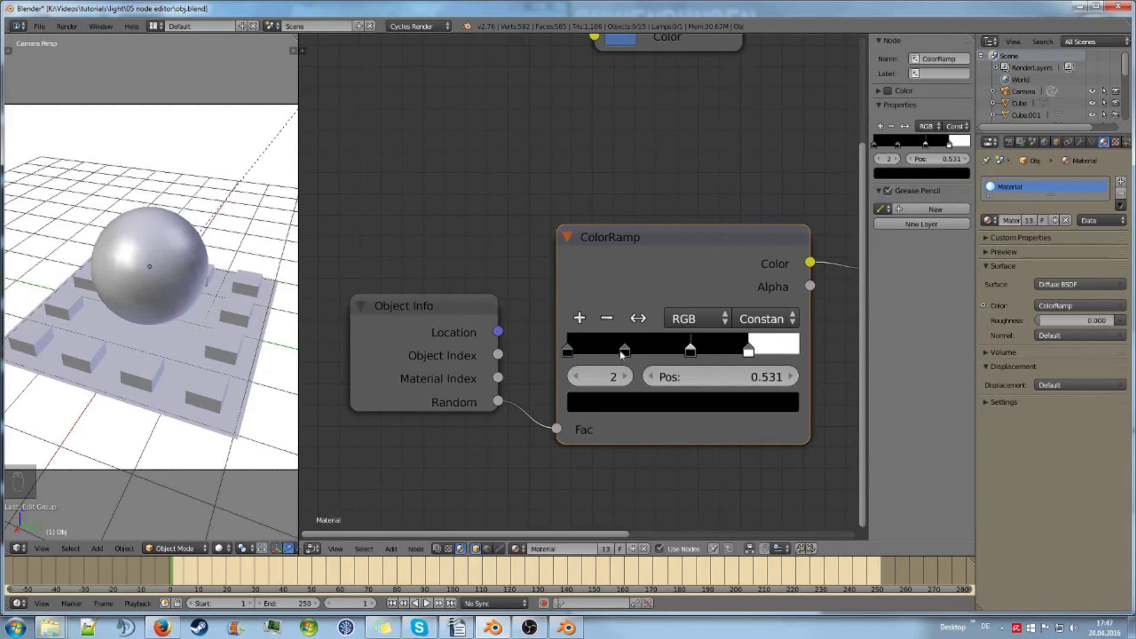
# Colour the first ramp stop red and the second orange
pyautogui.click(570, 353)
pyautogui.click(639, 406)
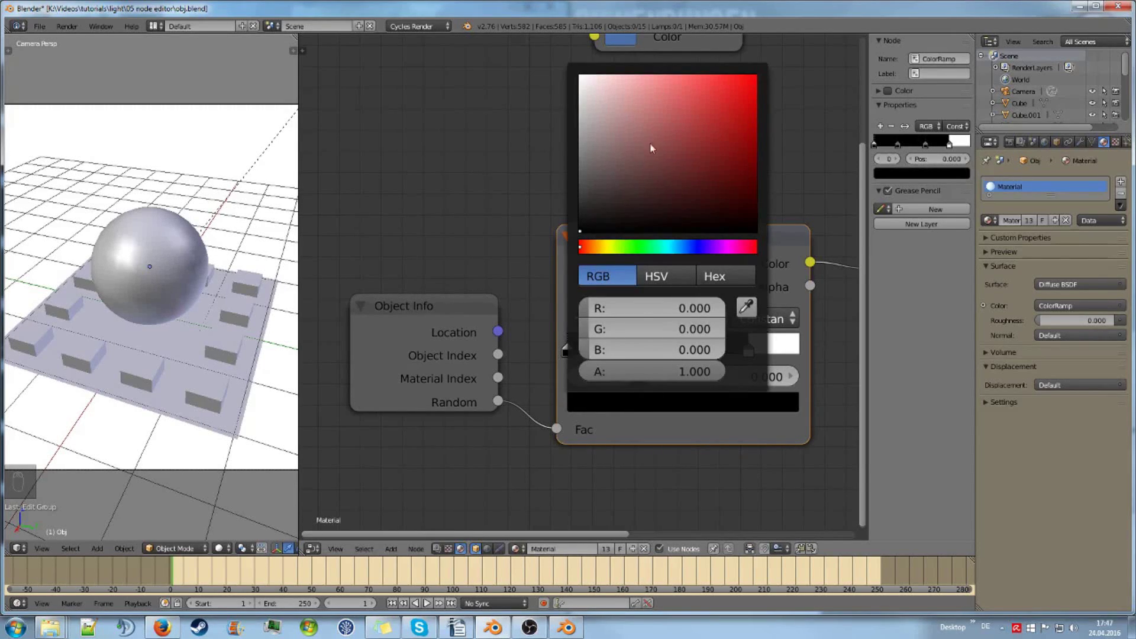
pyautogui.moveTo(653, 134)
pyautogui.mouseDown()
pyautogui.moveTo(701, 90)
pyautogui.moveTo(731, 105)
pyautogui.mouseUp()
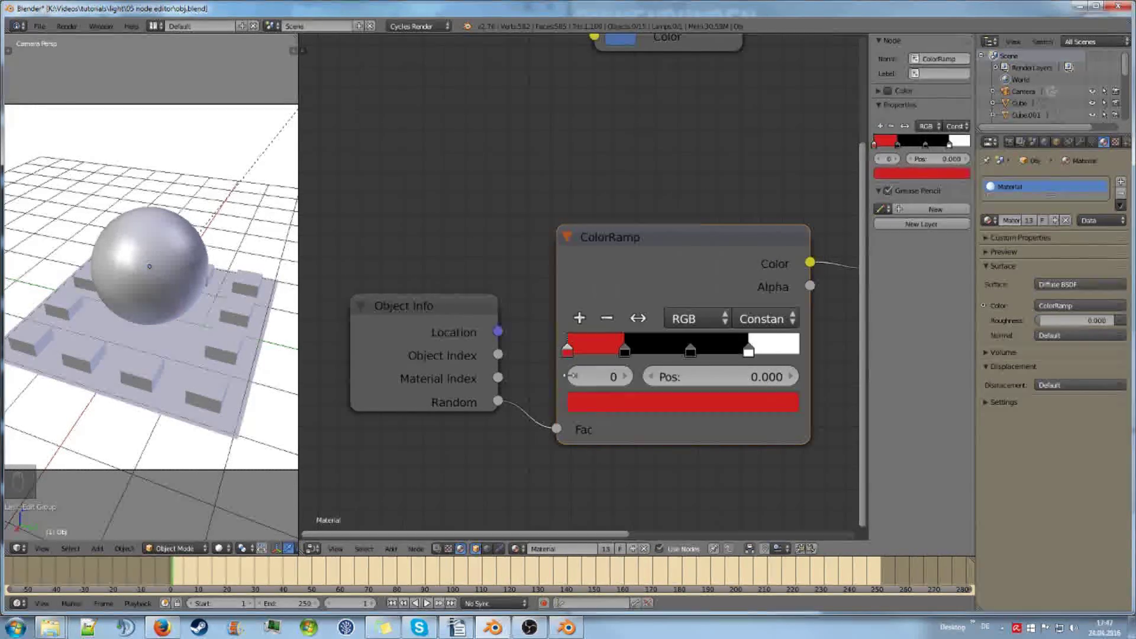
pyautogui.click(625, 351)
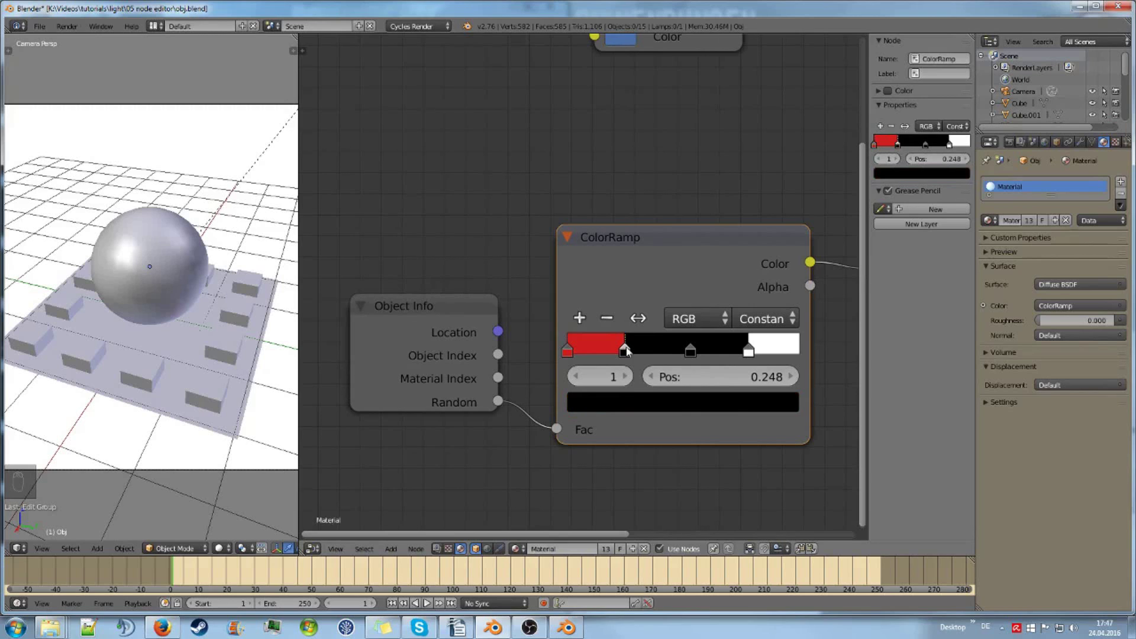
pyautogui.click(651, 402)
pyautogui.moveTo(599, 247); pyautogui.dragTo(603, 247)
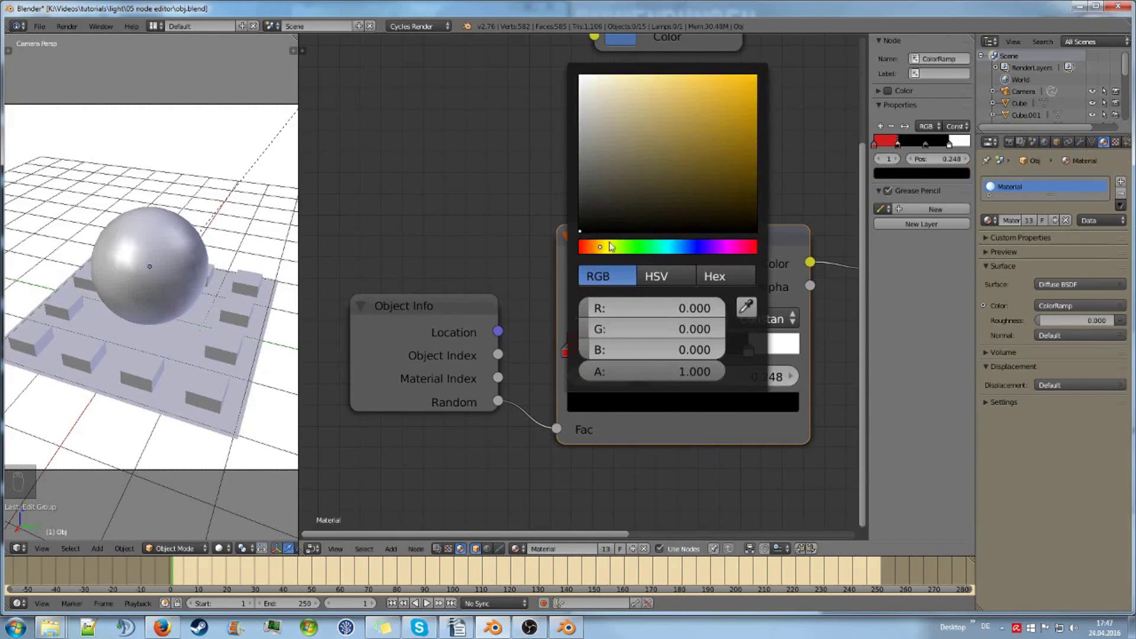
pyautogui.click(640, 407)
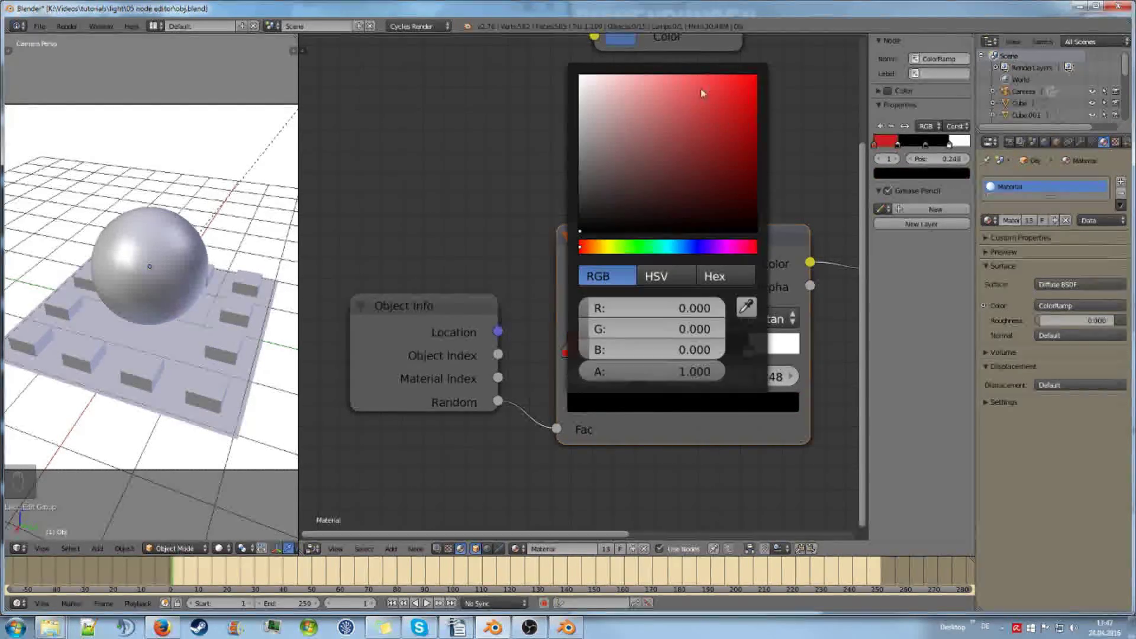
pyautogui.click(696, 89)
pyautogui.moveTo(590, 248); pyautogui.dragTo(597, 247)
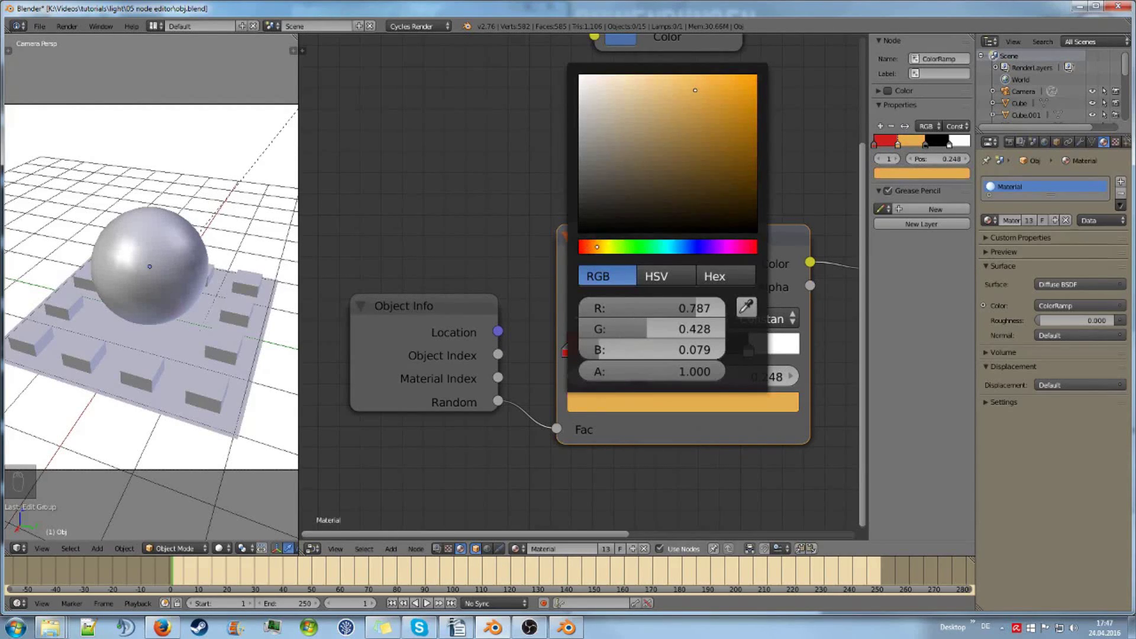
# Colour the third ramp stop blue and the fourth green
pyautogui.click(691, 352)
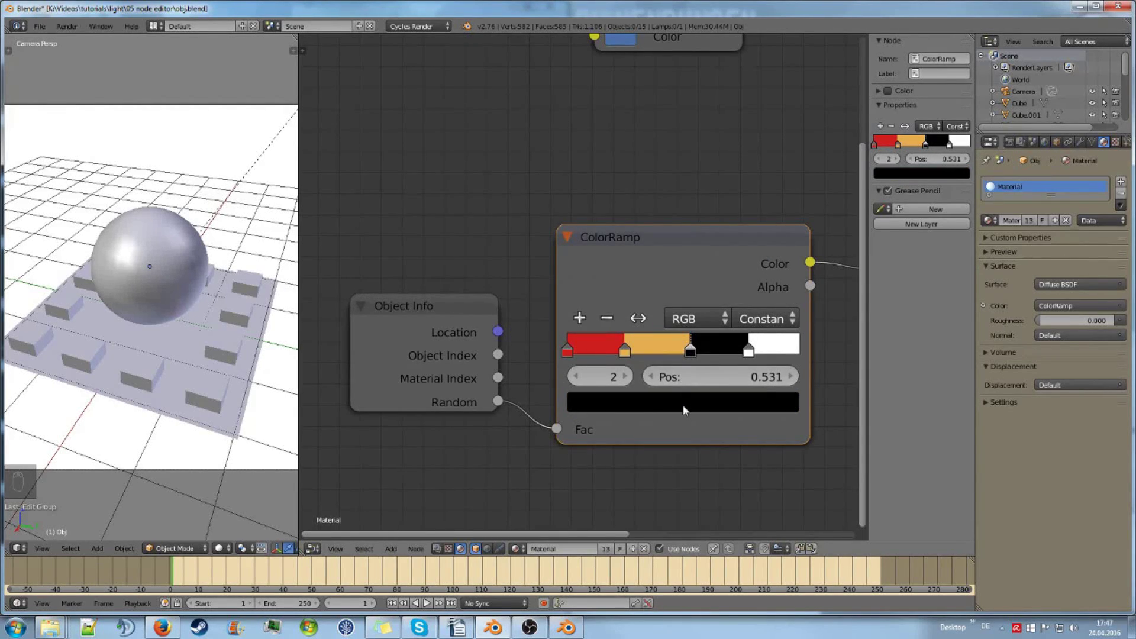
pyautogui.click(687, 407)
pyautogui.moveTo(658, 246); pyautogui.dragTo(683, 246)
pyautogui.moveTo(673, 122); pyautogui.dragTo(678, 113)
pyautogui.click(749, 352)
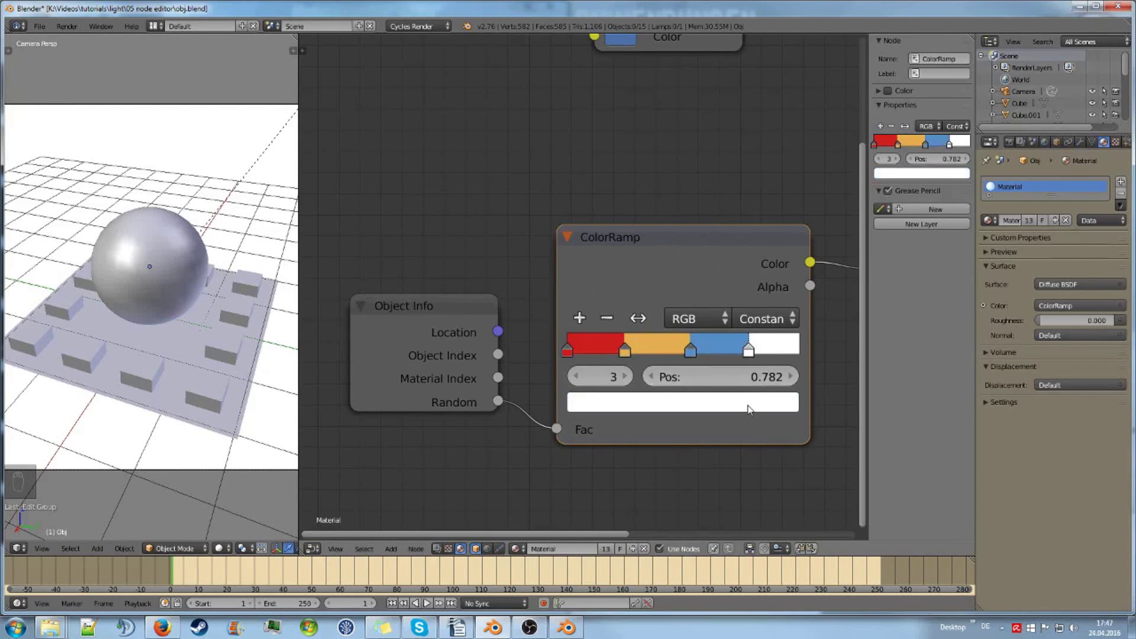
pyautogui.click(750, 410)
pyautogui.moveTo(643, 247); pyautogui.dragTo(618, 247)
pyautogui.click(677, 119)
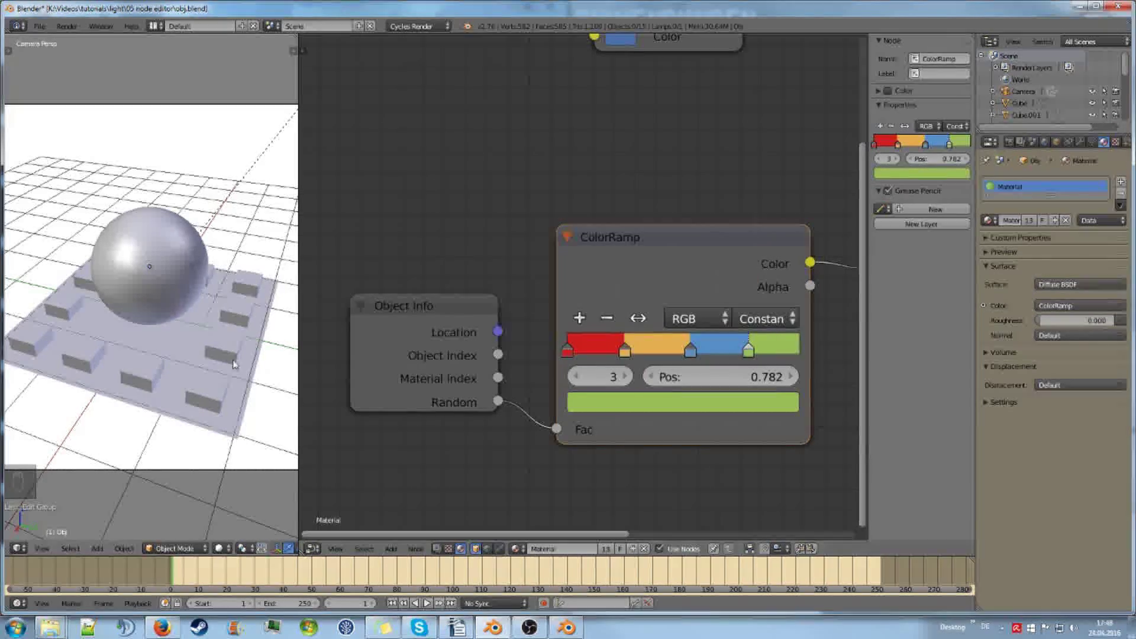
# Slide the ColorRamp stops left so orange sits at 0.107 and green at 0.550
pyautogui.keyDown('ctrl'); pyautogui.scroll(-2, 714, 480); pyautogui.keyUp('ctrl')
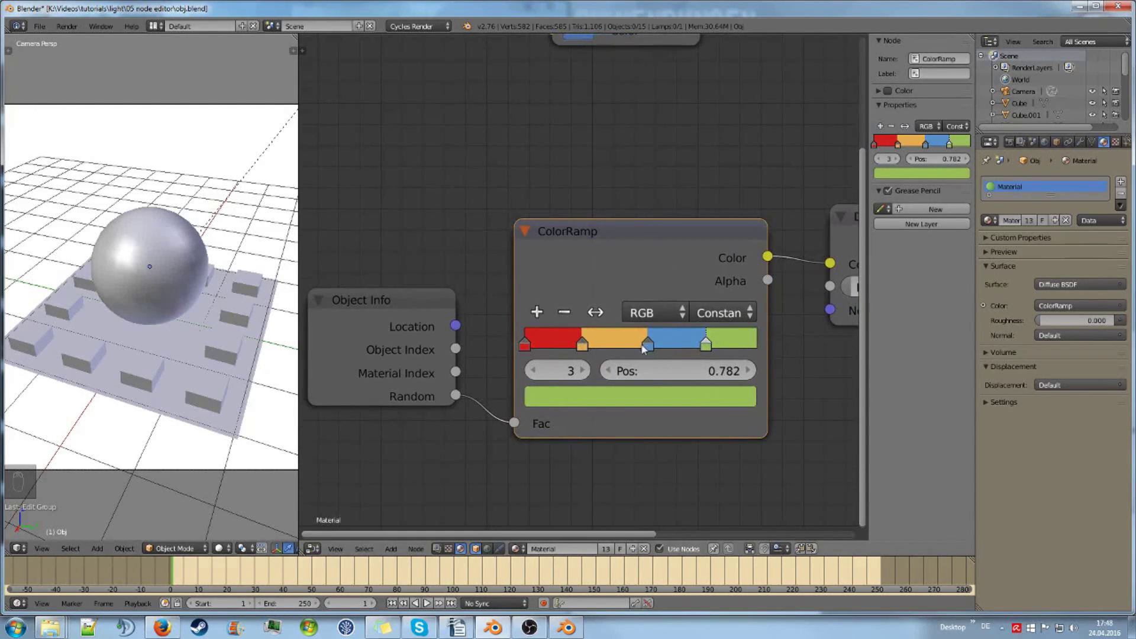
pyautogui.moveTo(646, 347); pyautogui.dragTo(602, 349)
pyautogui.click(612, 348)
pyautogui.moveTo(705, 348); pyautogui.dragTo(653, 349)
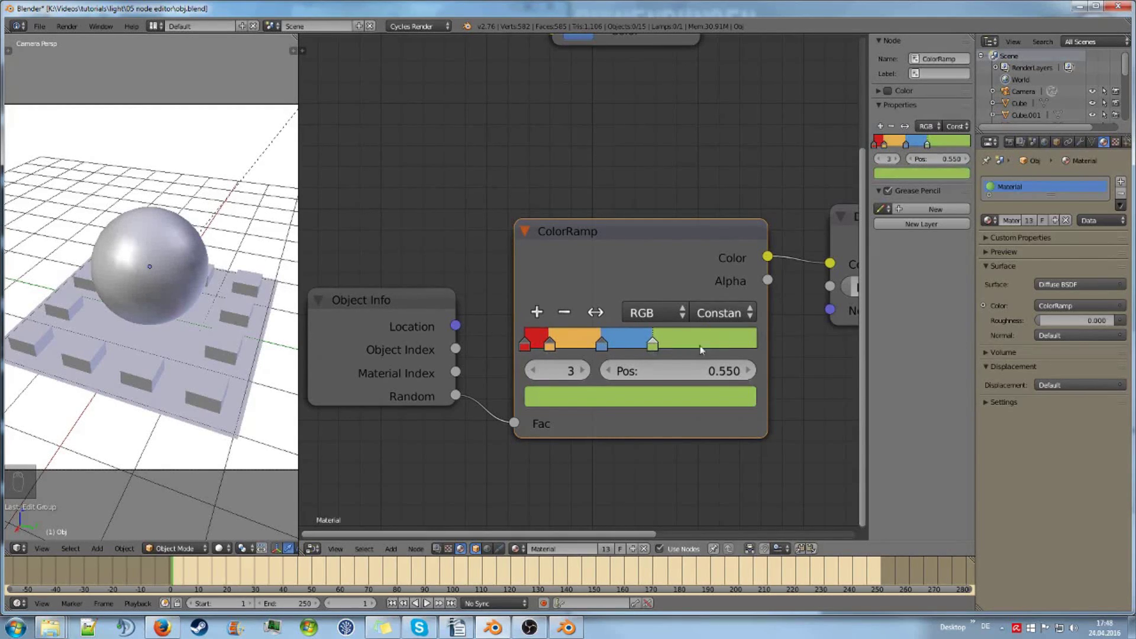
pyautogui.scroll(-2, 722, 390)
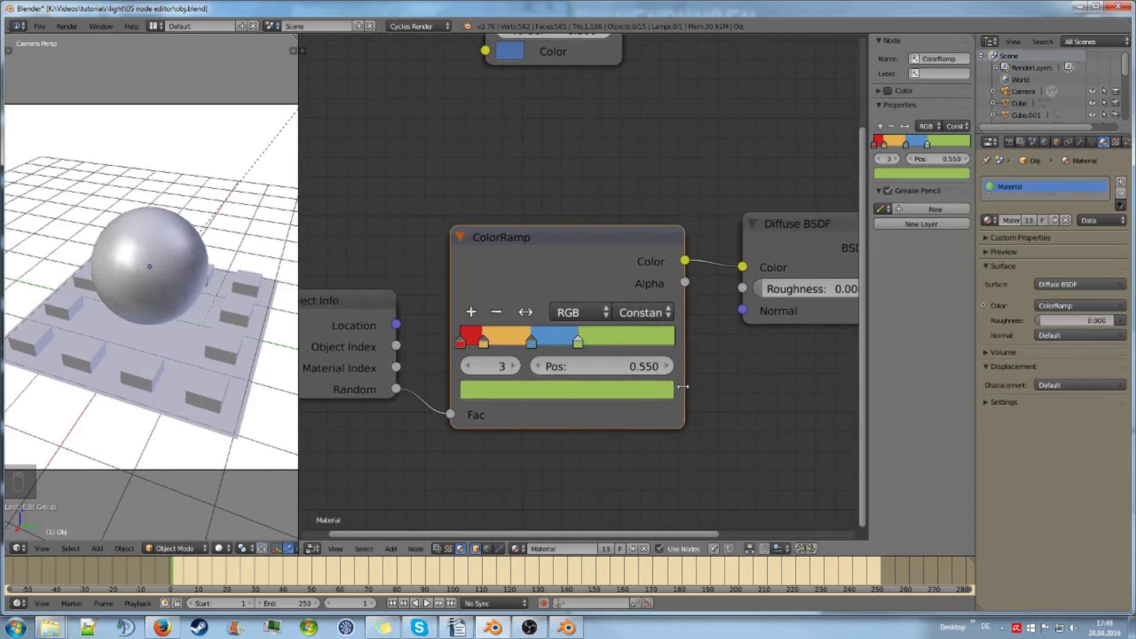
pyautogui.scroll(-1, 730, 385)
pyautogui.scroll(-2, 712, 367)
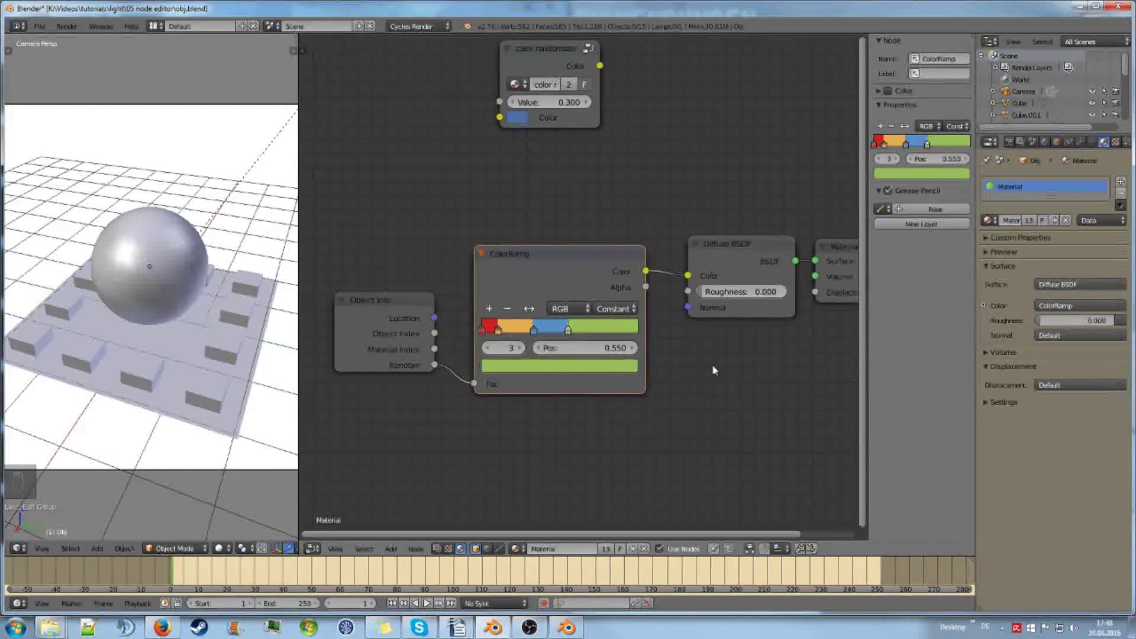
# Render with F12 to check the red, orange, blue and green objects, then bring the ColorRamp node back into view
pyautogui.press('F12')
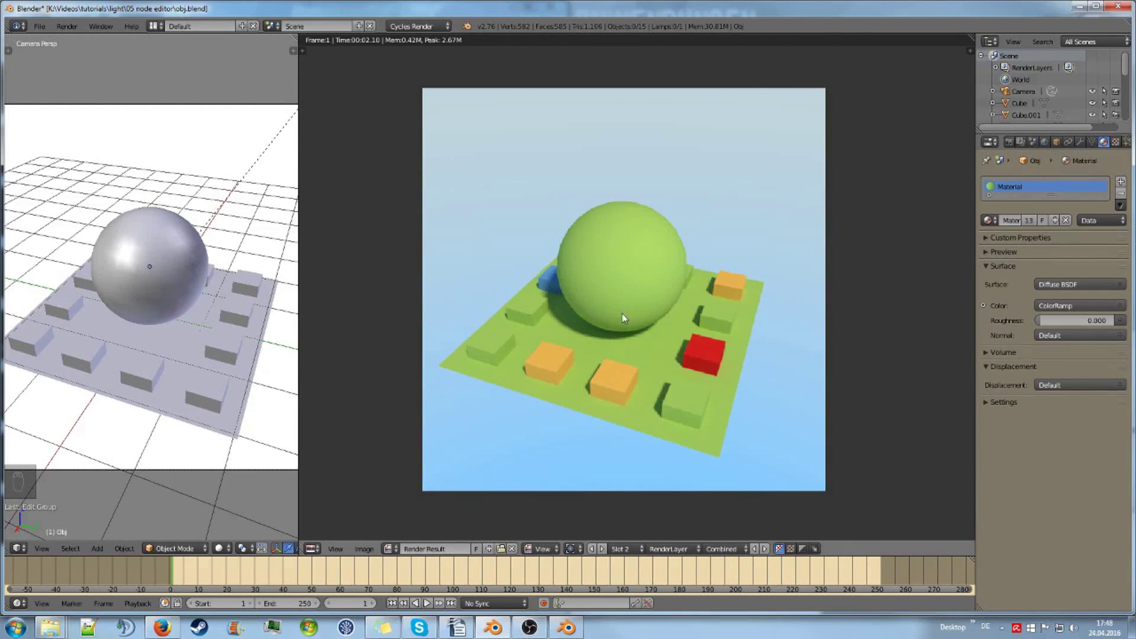
pyautogui.hotkey('shift', 'F3')
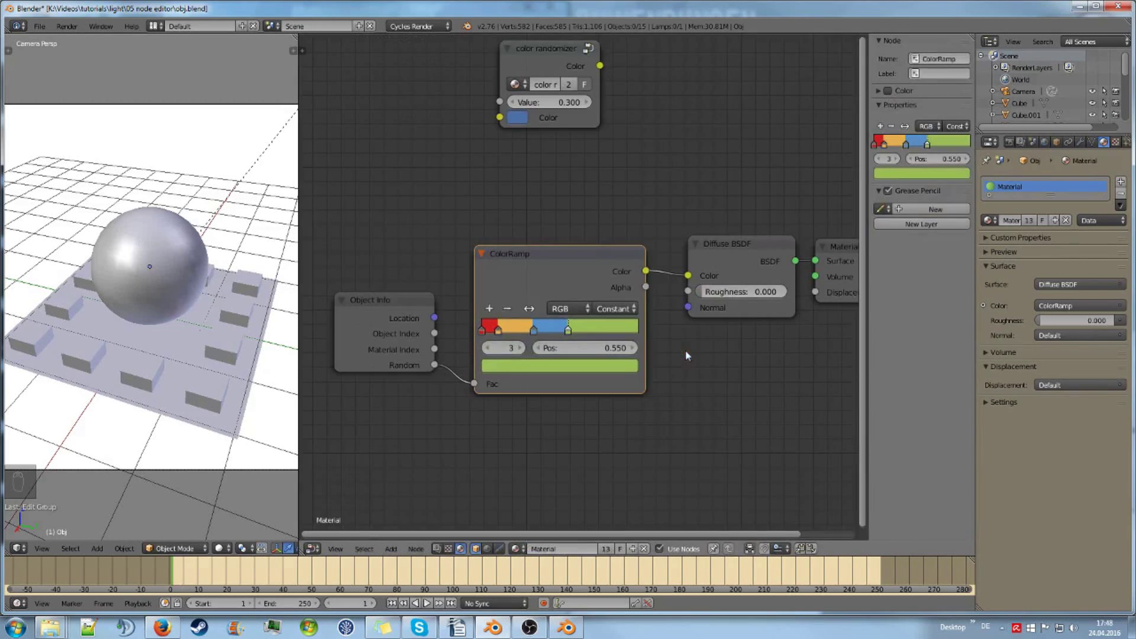
pyautogui.keyDown('ctrl'); pyautogui.moveTo(685, 349); pyautogui.dragTo(680, 431, button='middle'); pyautogui.keyUp('ctrl')
pyautogui.scroll(-3, 591, 427)
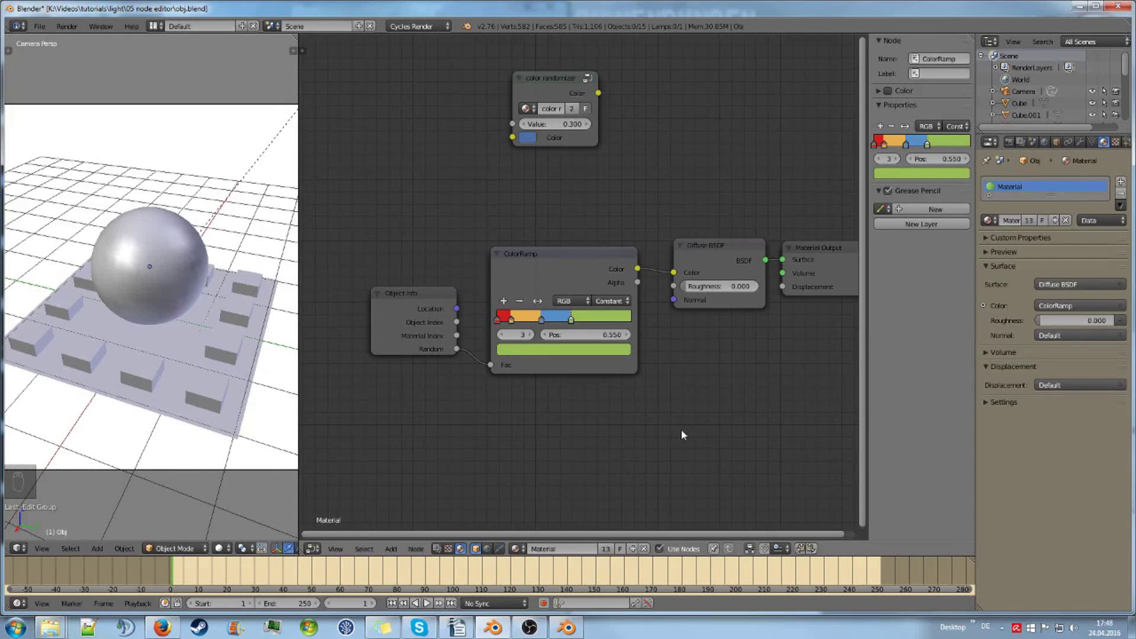
# Box-select the Object Info and ColorRamp nodes together
pyautogui.moveTo(691, 424); pyautogui.dragTo(695, 447, button='middle')
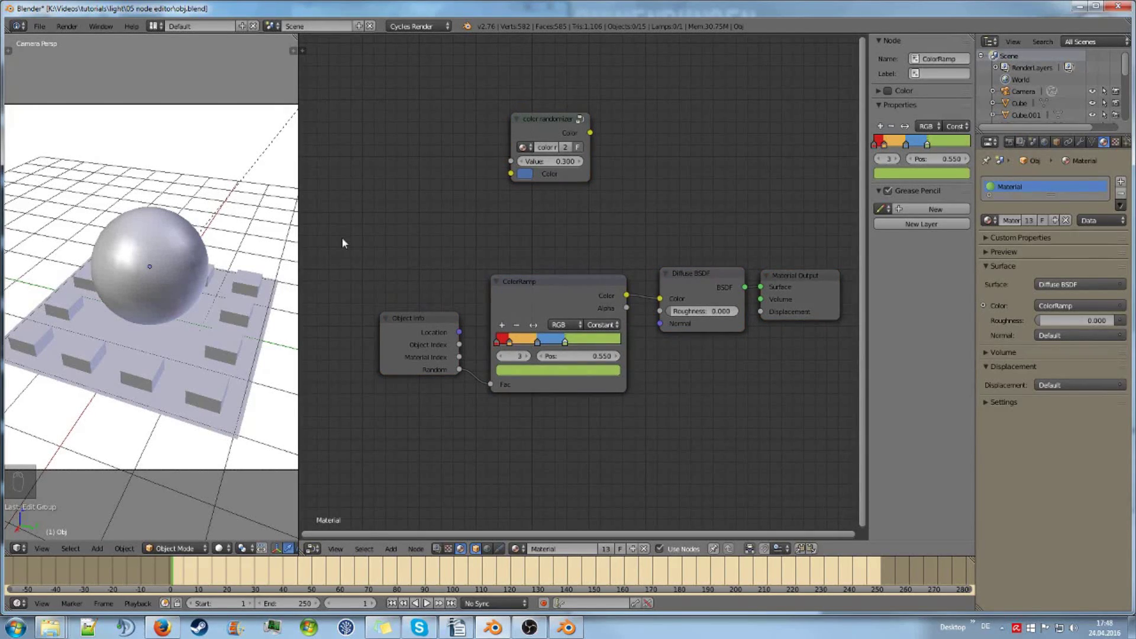
pyautogui.press('b')
pyautogui.moveTo(317, 214); pyautogui.dragTo(641, 461)
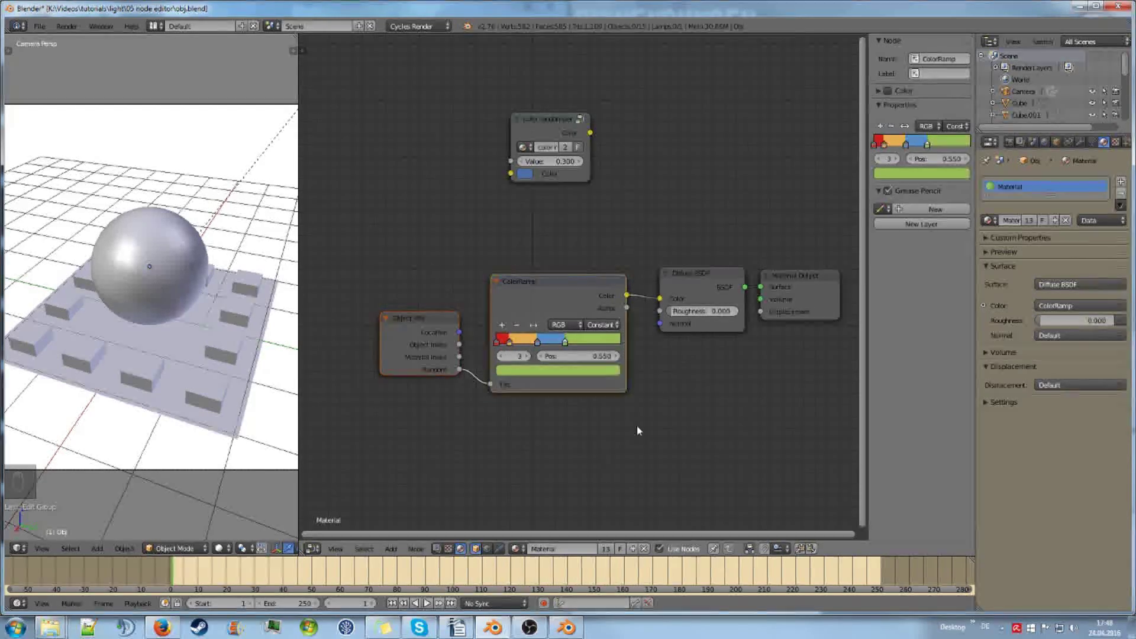
# Group the Object Info and ColorRamp nodes, tidy the Group Input and Output, and exit the group
pyautogui.hotkey('ctrl', 'g')
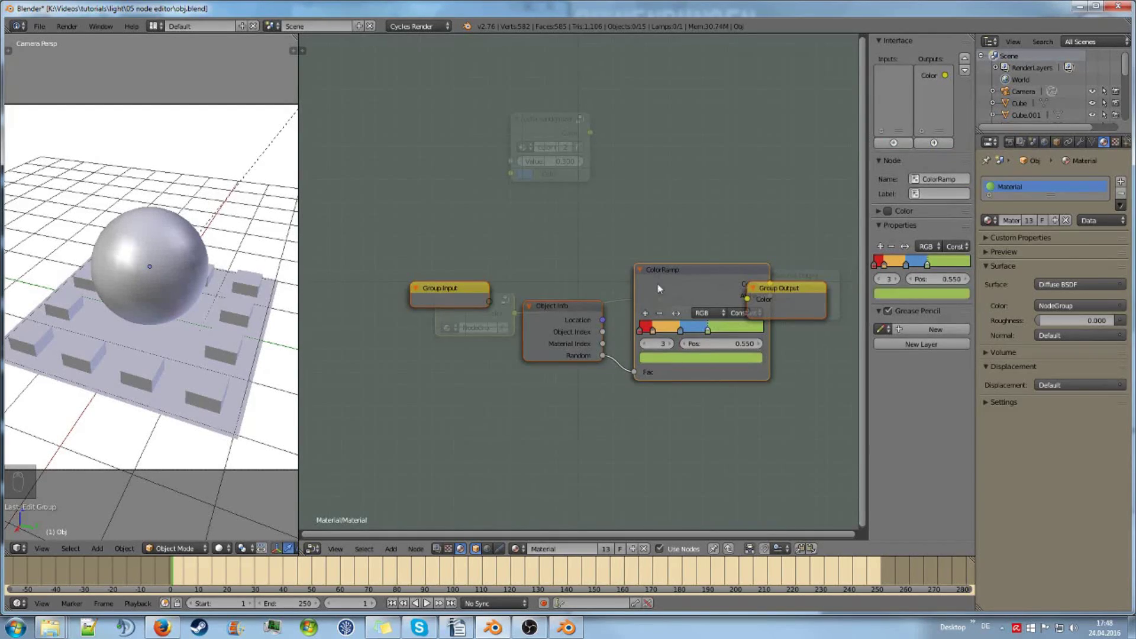
pyautogui.moveTo(773, 290); pyautogui.dragTo(827, 282)
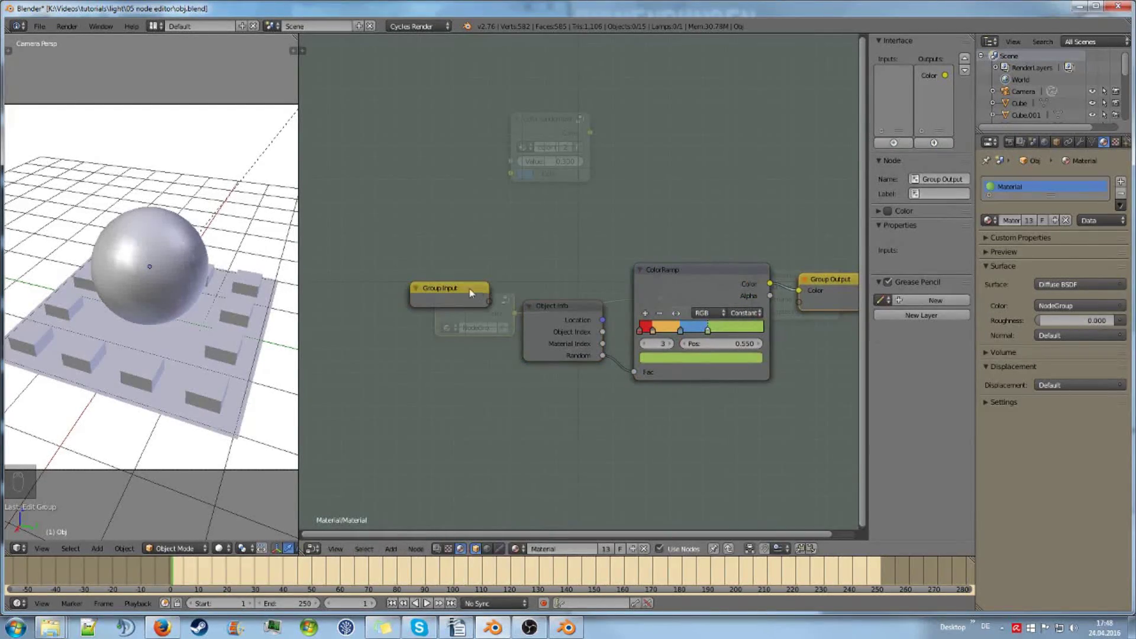
pyautogui.moveTo(471, 293); pyautogui.dragTo(453, 333)
pyautogui.moveTo(568, 417); pyautogui.dragTo(532, 419, button='middle')
pyautogui.moveTo(650, 325); pyautogui.dragTo(613, 345, button='middle')
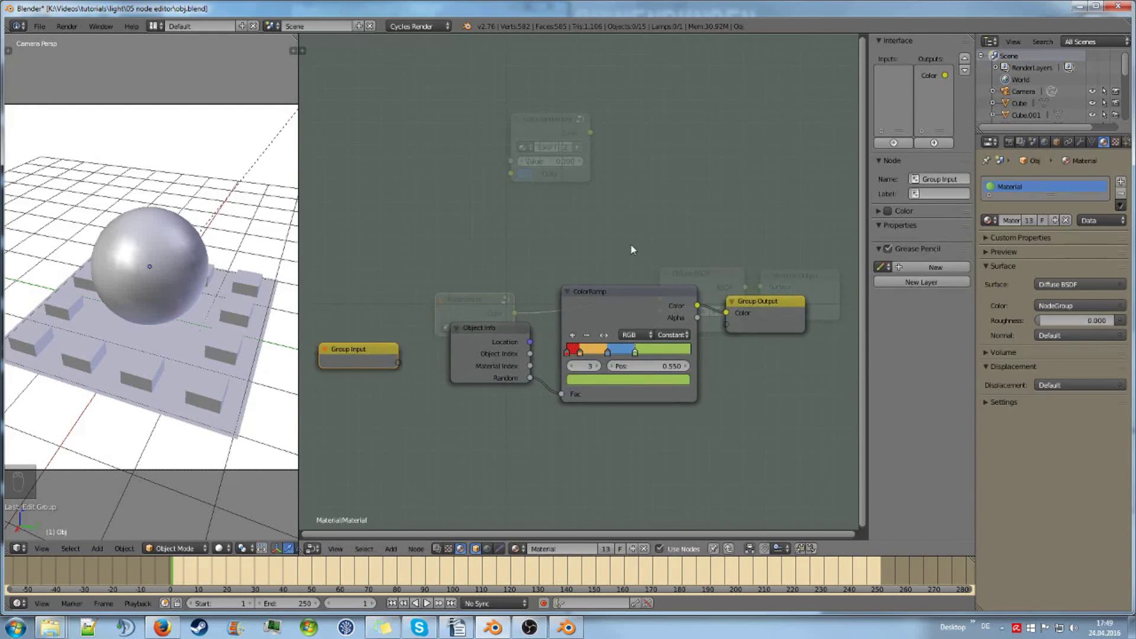
pyautogui.press('Tab')
# Name the group 'random color picker', place it above the Diffuse BSDF, and unlink it
pyautogui.click(943, 122)
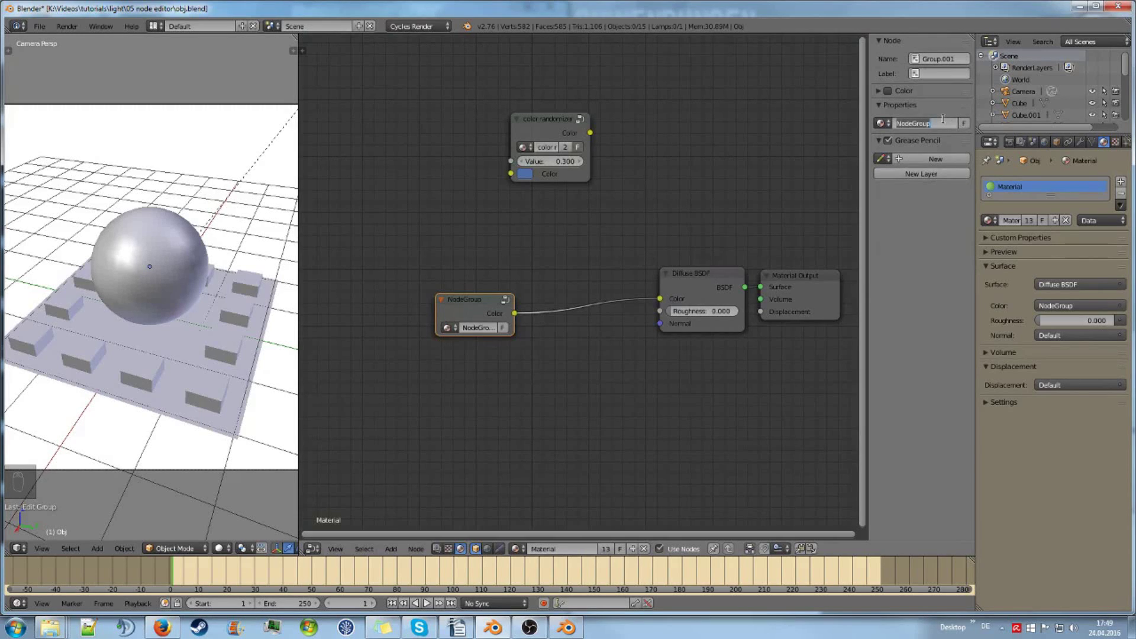
pyautogui.write('color picker')
pyautogui.click(676, 276)
pyautogui.moveTo(469, 301); pyautogui.dragTo(536, 224)
pyautogui.click(900, 125)
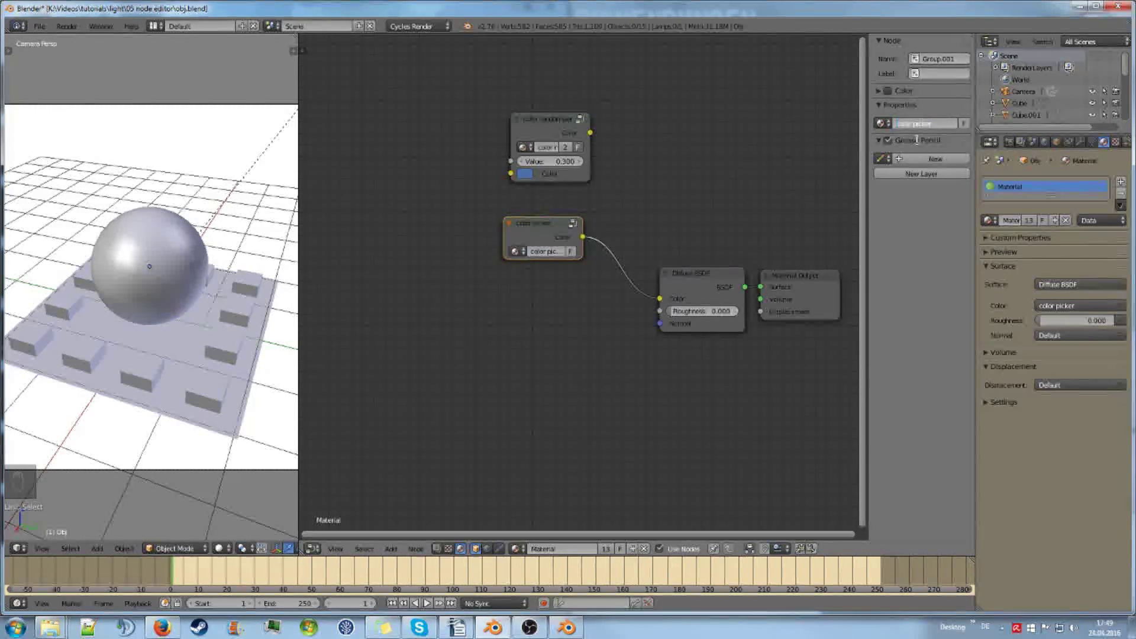
pyautogui.press('Home')
pyautogui.write('random')
pyautogui.press('Return')
pyautogui.moveTo(651, 177); pyautogui.dragTo(610, 200, button='middle')
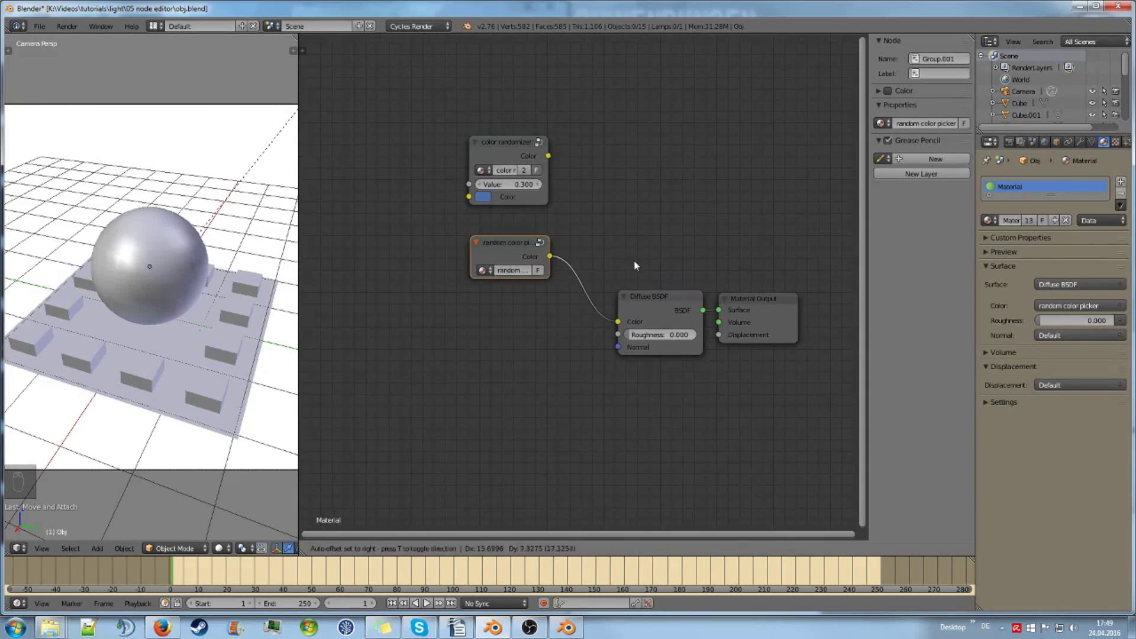
pyautogui.hotkey('alt', 'd')
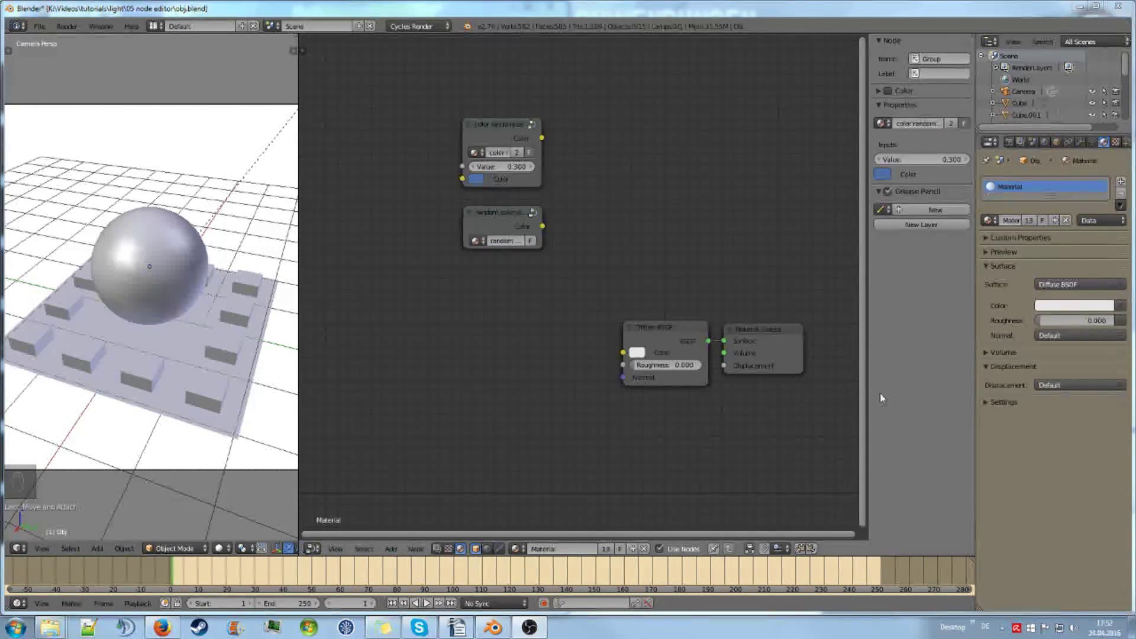
# Add a Fresnel node left of the Diffuse BSDF
pyautogui.moveTo(492, 398); pyautogui.dragTo(567, 380, button='middle')
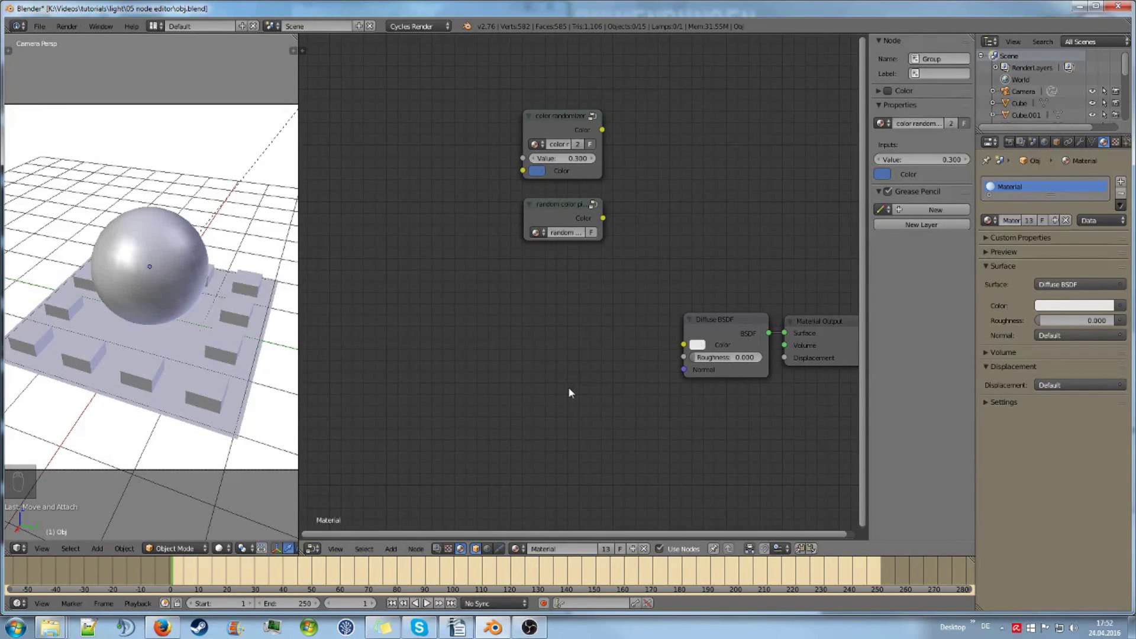
pyautogui.hotkey('shift', 'a')
pyautogui.moveTo(570, 391)
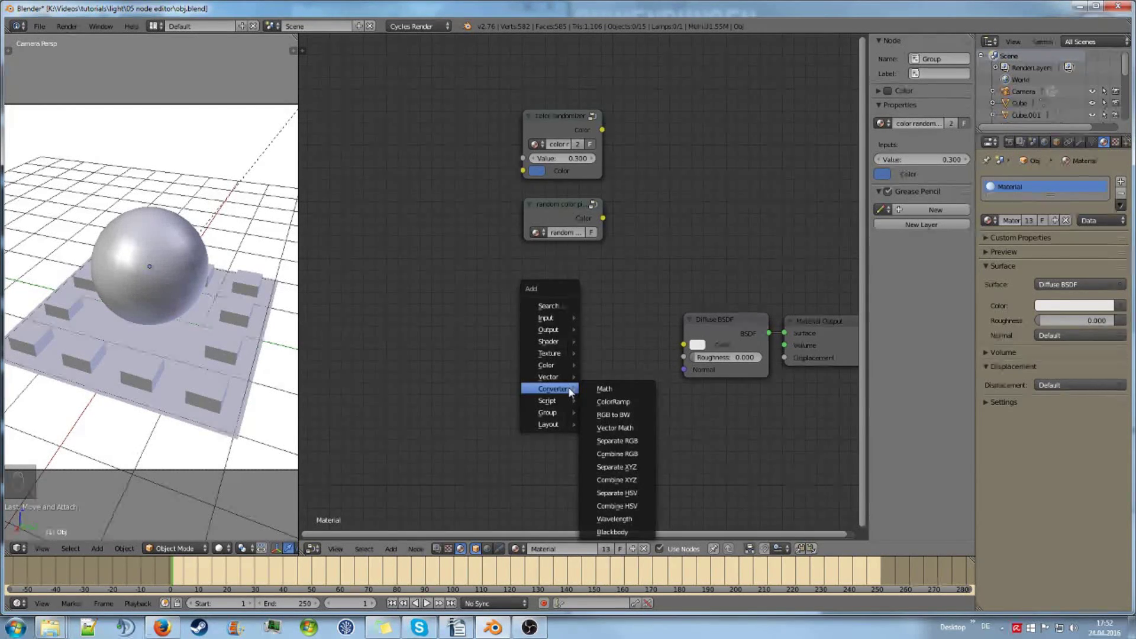
pyautogui.moveTo(567, 318)
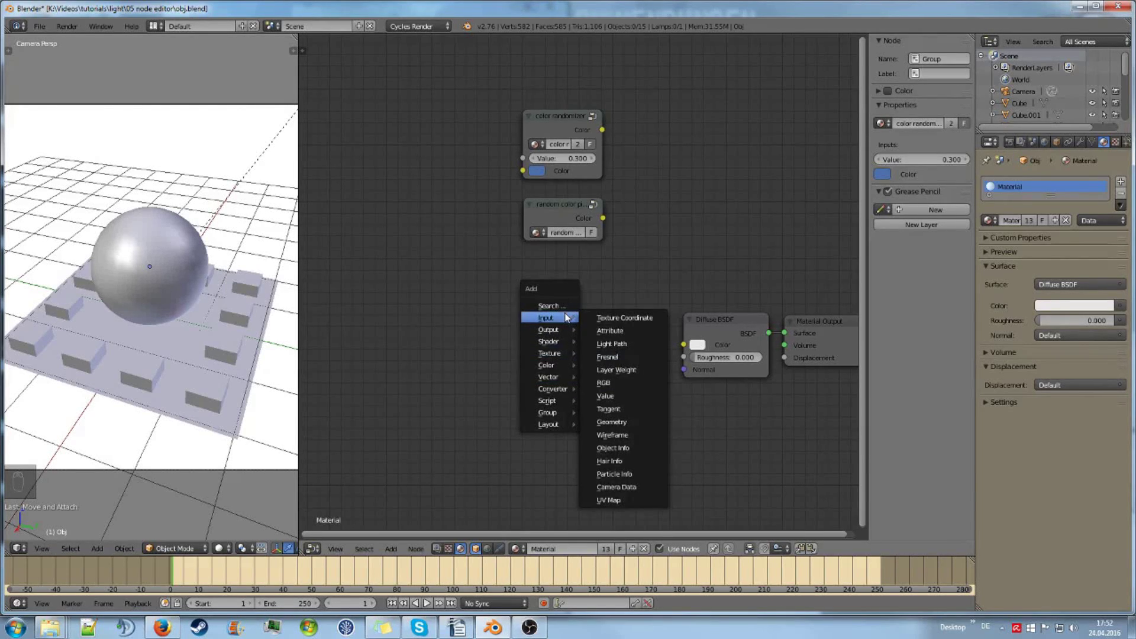
pyautogui.click(608, 357)
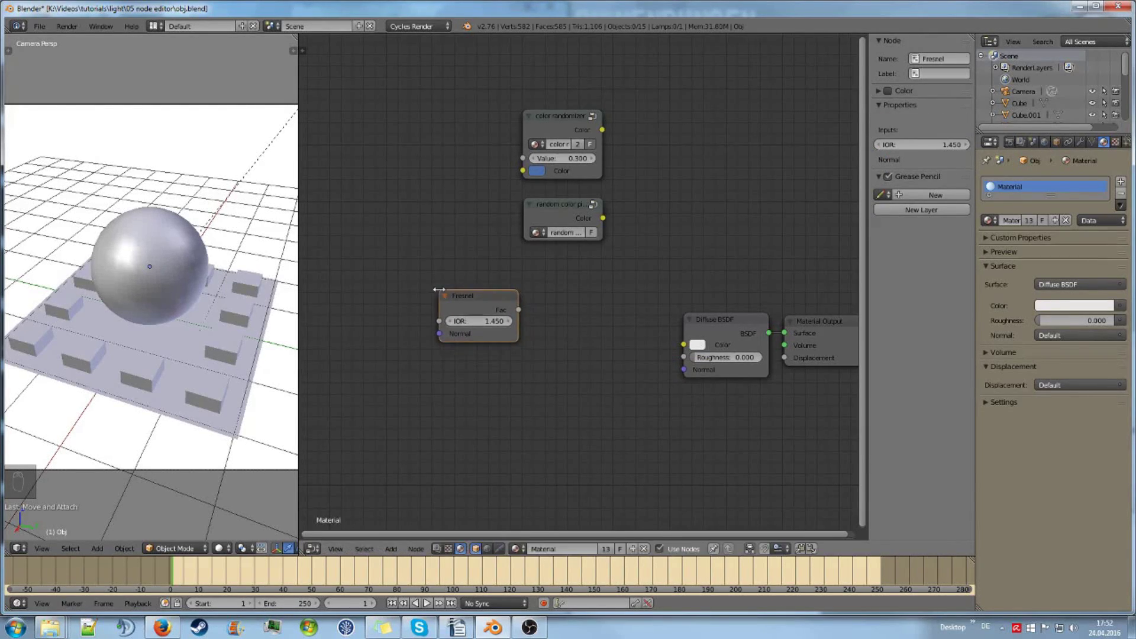
pyautogui.click(439, 290)
pyautogui.moveTo(483, 391); pyautogui.dragTo(521, 342, button='middle')
# Add a Mix Shader below the Fresnel and link Fresnel Fac to its Fac input
pyautogui.hotkey('shift', 'a')
pyautogui.moveTo(524, 348)
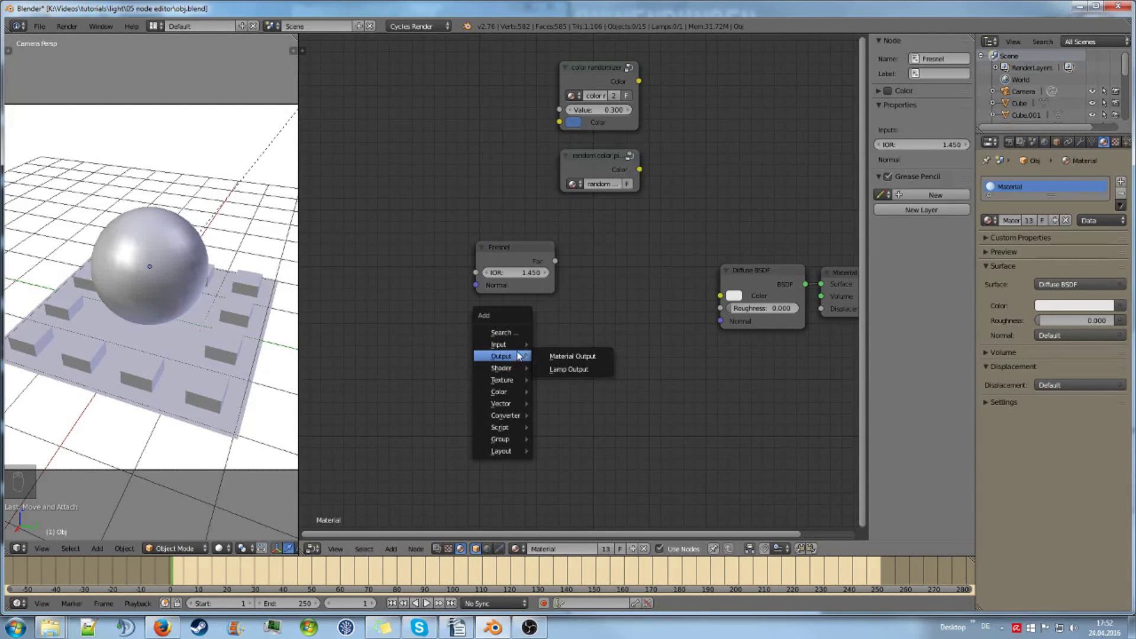
pyautogui.moveTo(518, 396)
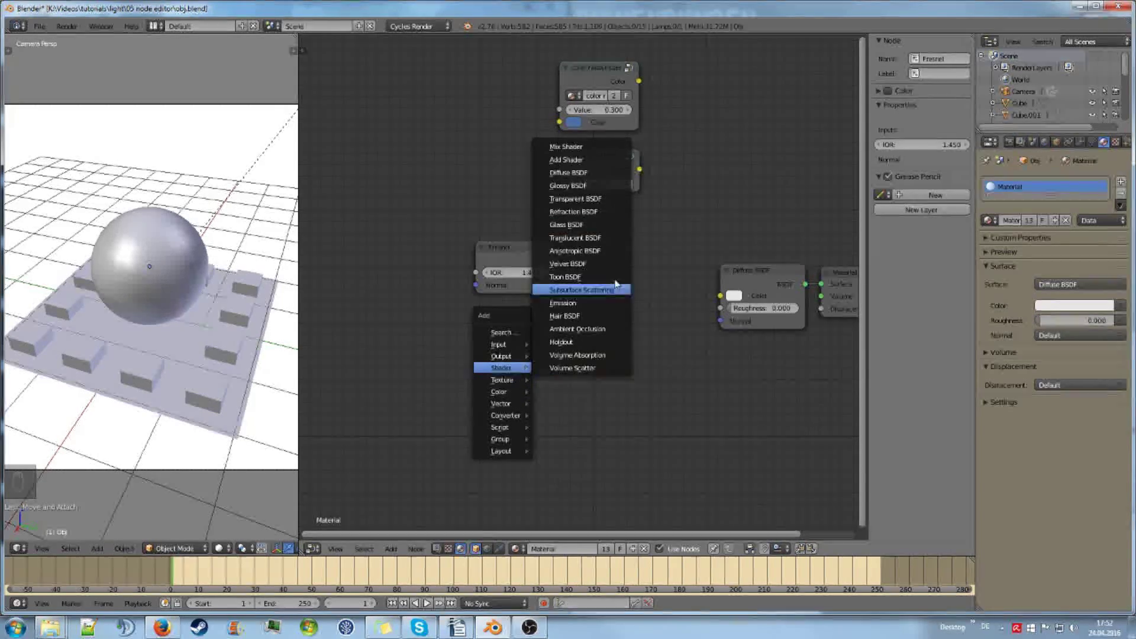
pyautogui.click(602, 151)
pyautogui.click(592, 290)
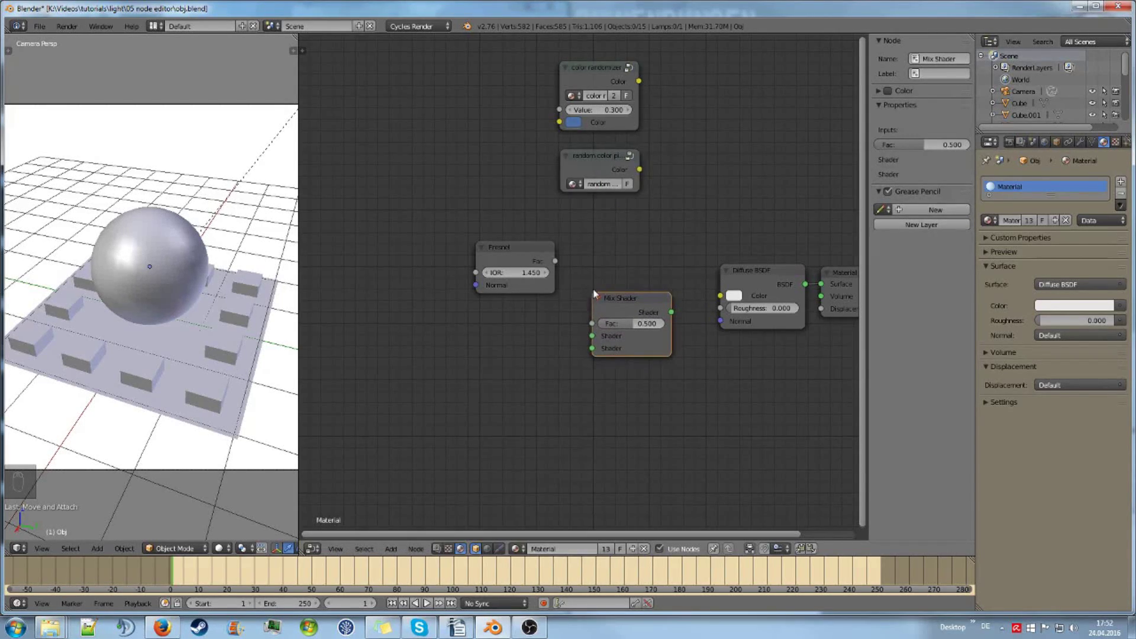
pyautogui.moveTo(509, 243); pyautogui.dragTo(502, 227)
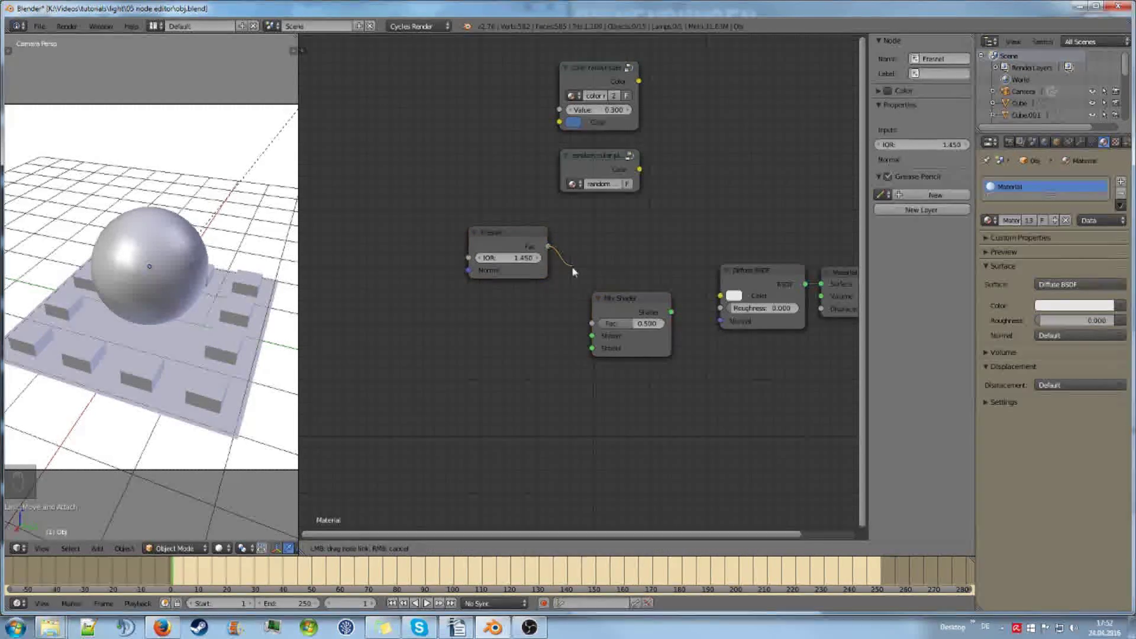
pyautogui.moveTo(572, 271); pyautogui.dragTo(592, 323)
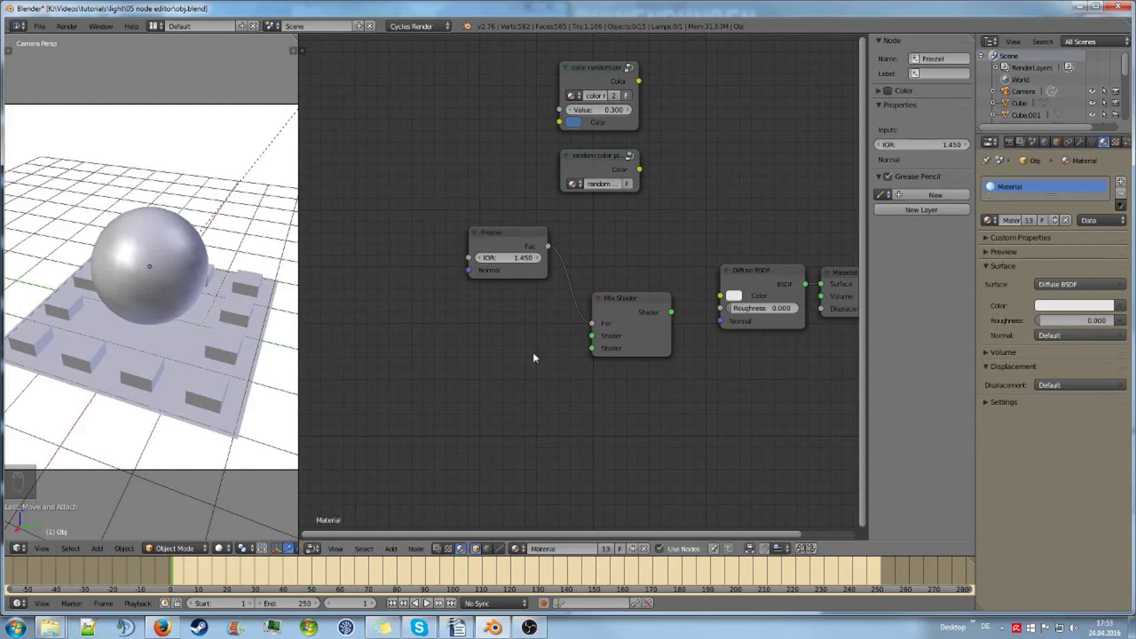
# Add a Glossy BSDF, wire the Diffuse BSDF into the Mix Shader, and the Mix Shader into Surface
pyautogui.hotkey('shift', 'a')
pyautogui.moveTo(534, 357)
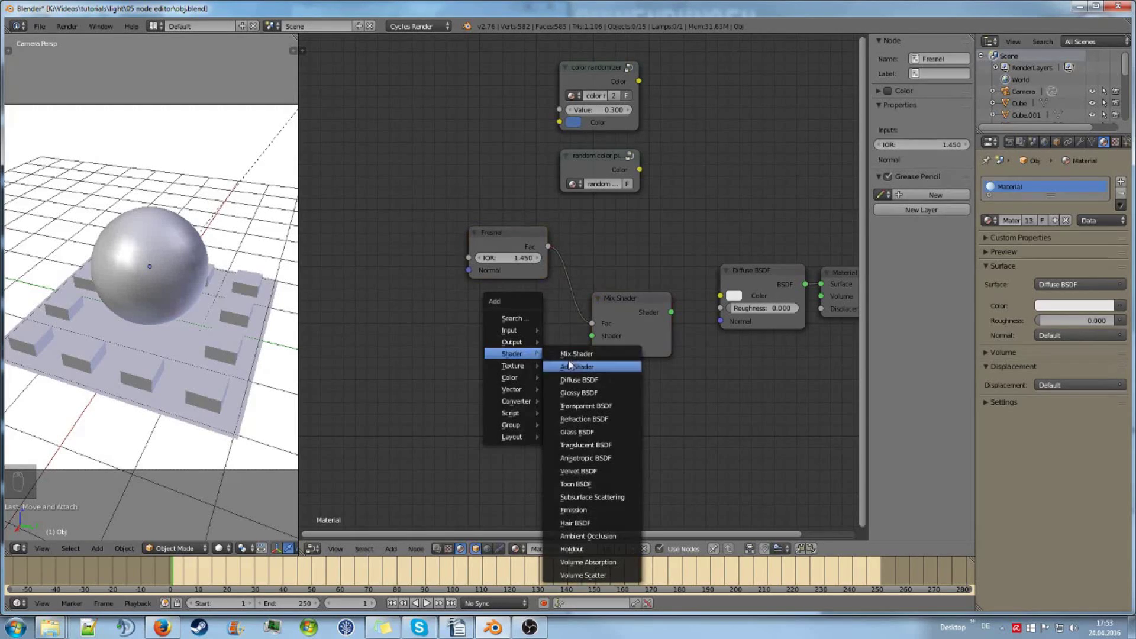
pyautogui.click(580, 392)
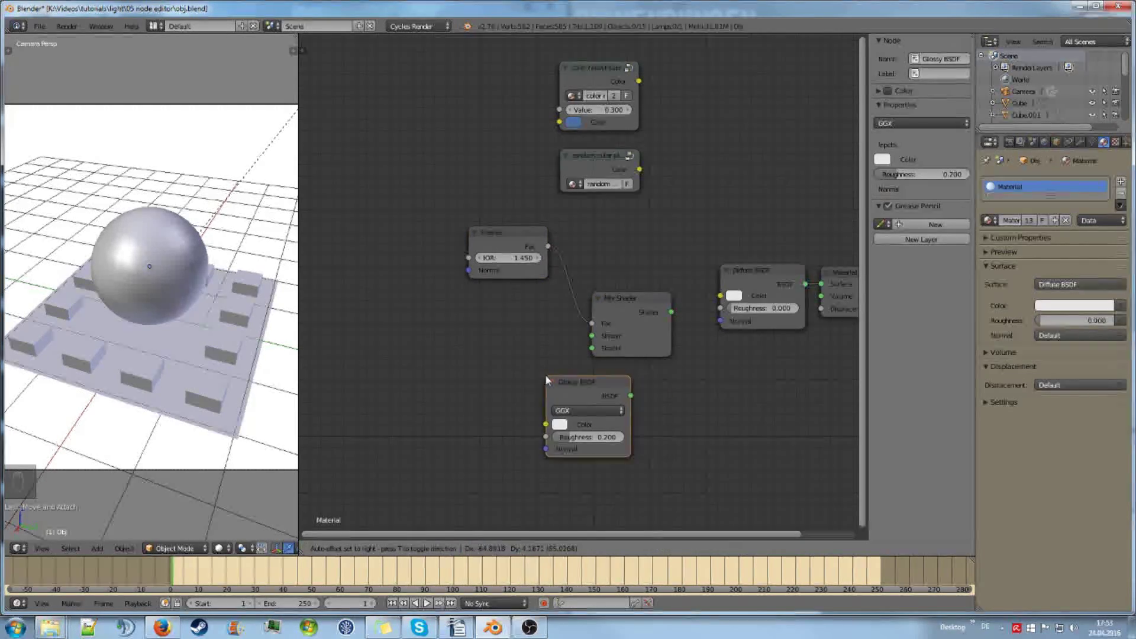
pyautogui.click(439, 309)
pyautogui.moveTo(765, 268); pyautogui.dragTo(480, 424)
pyautogui.moveTo(485, 323); pyautogui.dragTo(605, 484)
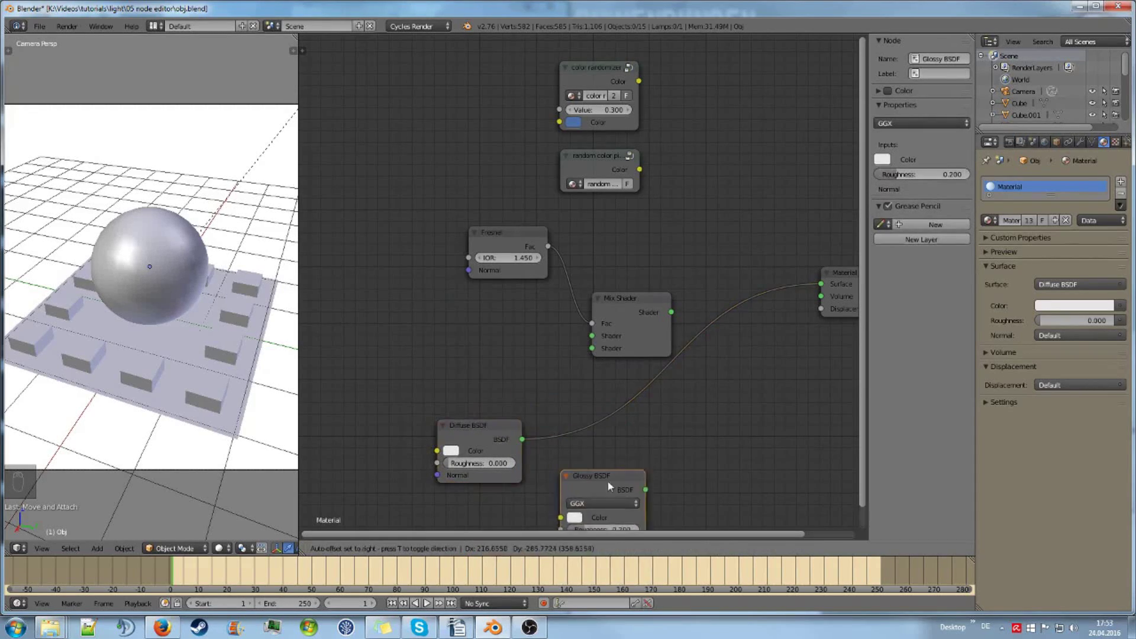
pyautogui.moveTo(495, 422); pyautogui.dragTo(593, 334)
pyautogui.moveTo(591, 476); pyautogui.dragTo(593, 348)
pyautogui.moveTo(679, 317); pyautogui.dragTo(822, 284)
pyautogui.scroll(-1, 784, 309)
pyautogui.scroll(1, 609, 398)
# Arrange the shaders and feed the random color picker's Color into both Diffuse and Glossy Color
pyautogui.click(481, 367)
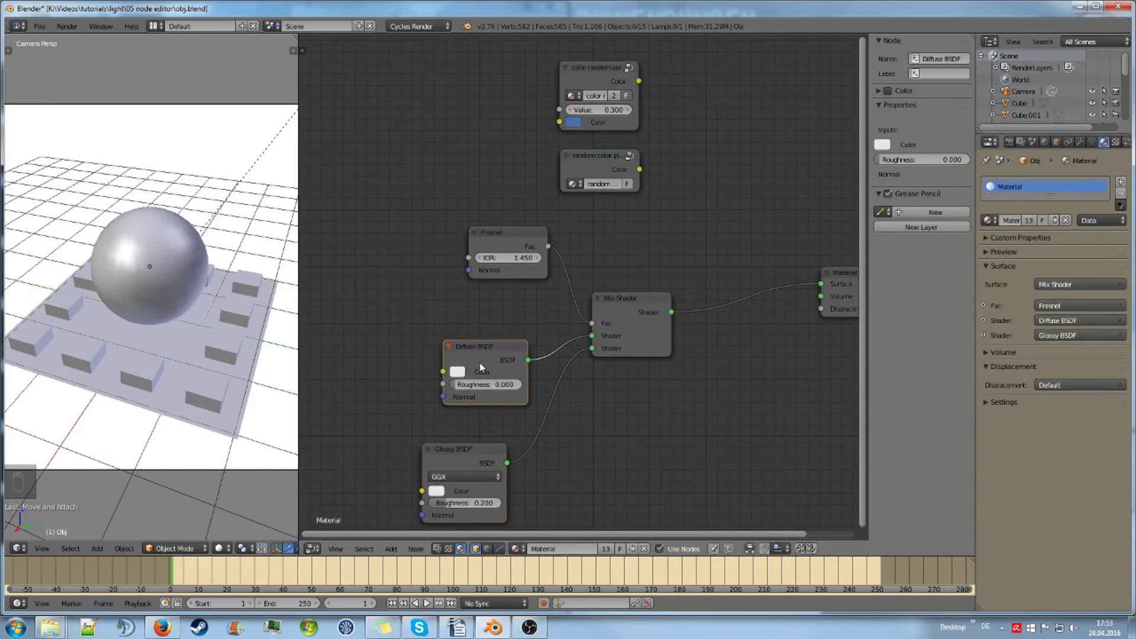
pyautogui.moveTo(502, 363); pyautogui.dragTo(525, 313)
pyautogui.moveTo(477, 452); pyautogui.dragTo(529, 380)
pyautogui.moveTo(586, 178); pyautogui.dragTo(467, 325)
pyautogui.moveTo(395, 380); pyautogui.dragTo(474, 419)
pyautogui.click(617, 410)
# Show the material preview and lower the Glossy BSDF roughness from 0.200 to 0.000
pyautogui.click(1014, 253)
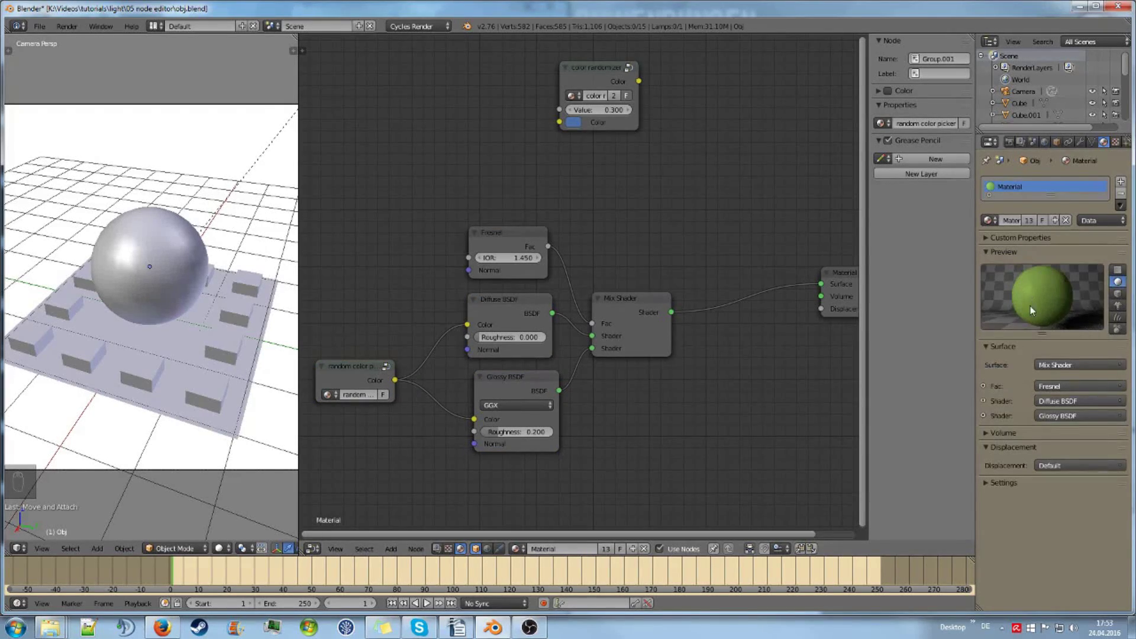
pyautogui.scroll(1, 709, 463)
pyautogui.scroll(2, 707, 463)
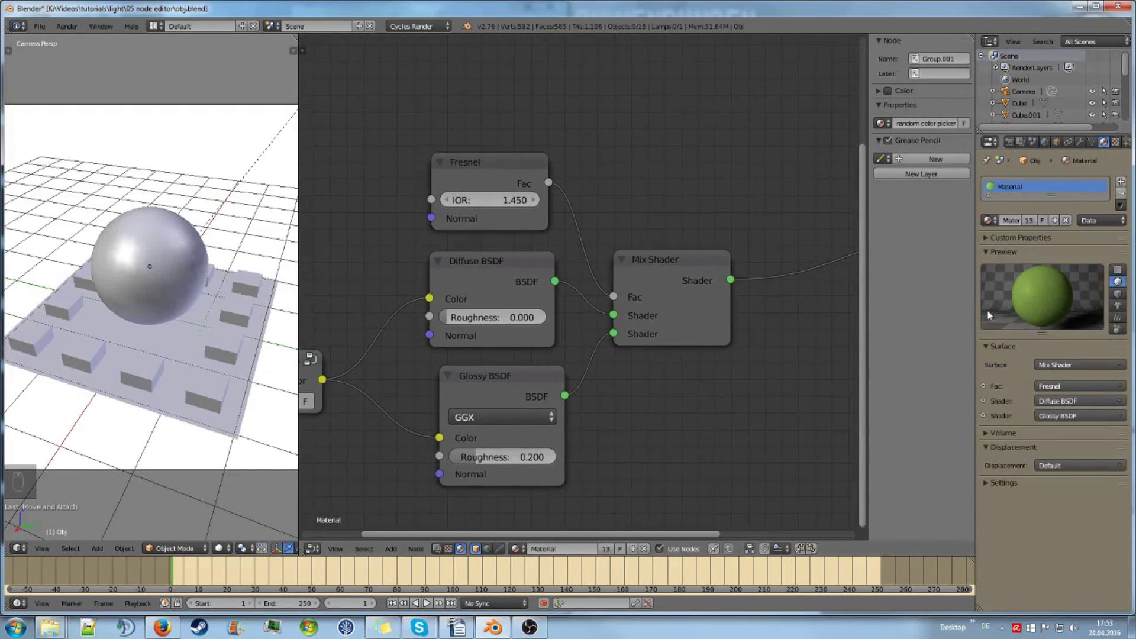
pyautogui.scroll(-2, 649, 463)
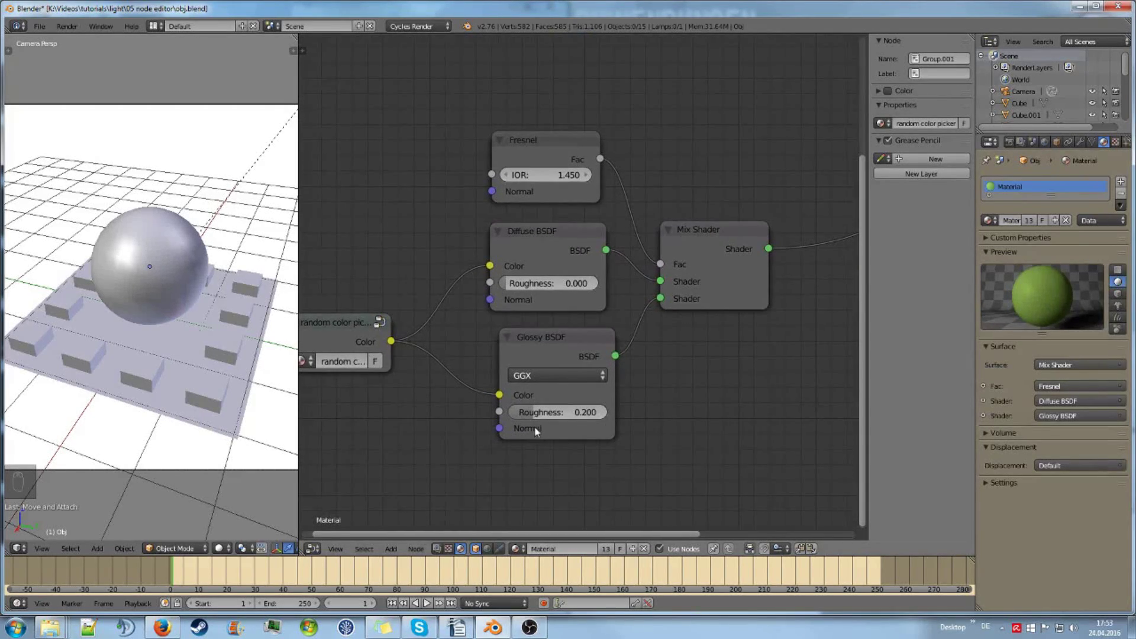
pyautogui.moveTo(529, 414); pyautogui.dragTo(509, 414)
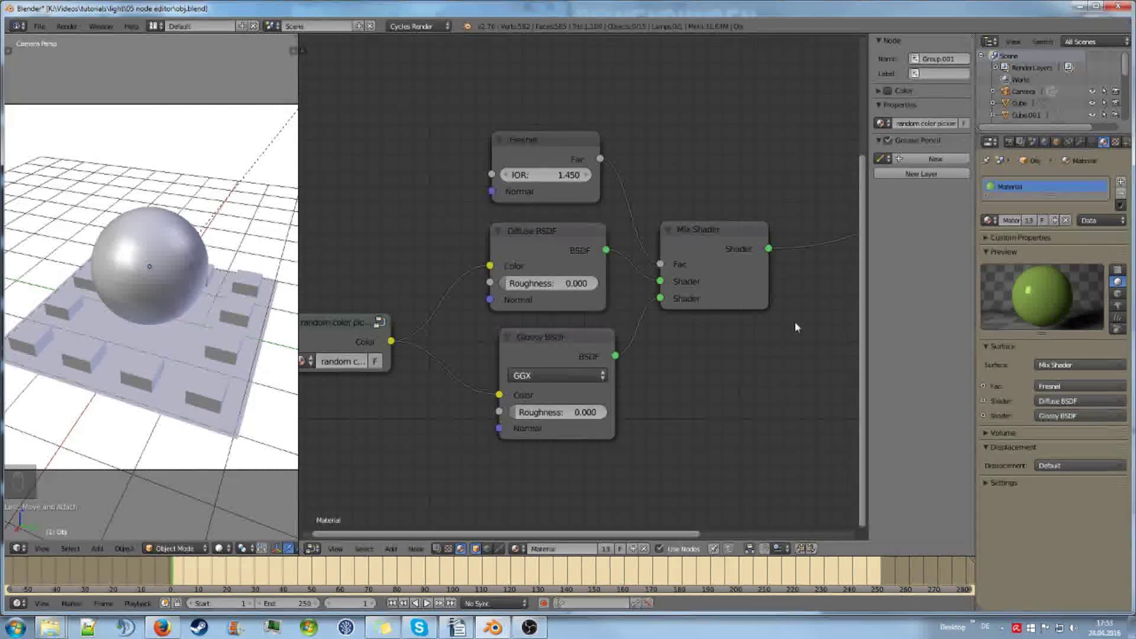
# Render with Cycles and zoom around the image to inspect the green sphere and coloured blocks
pyautogui.press('F12')
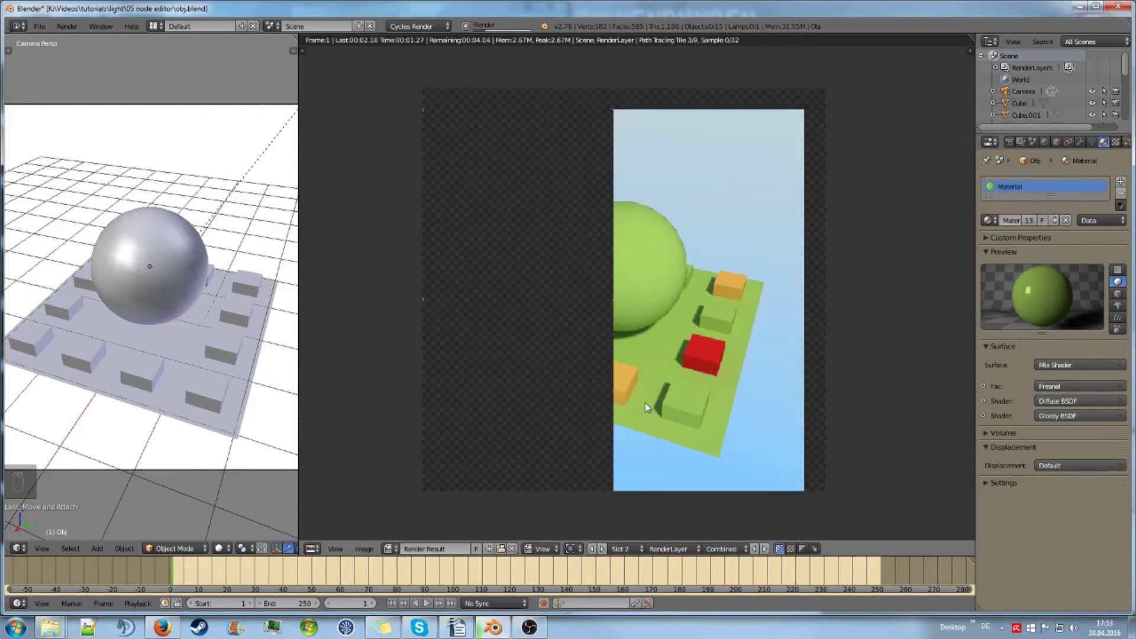
pyautogui.scroll(2, 641, 381)
pyautogui.scroll(-2, 640, 383)
pyautogui.scroll(2, 640, 383)
pyautogui.scroll(1, 660, 373)
pyautogui.scroll(-2, 663, 370)
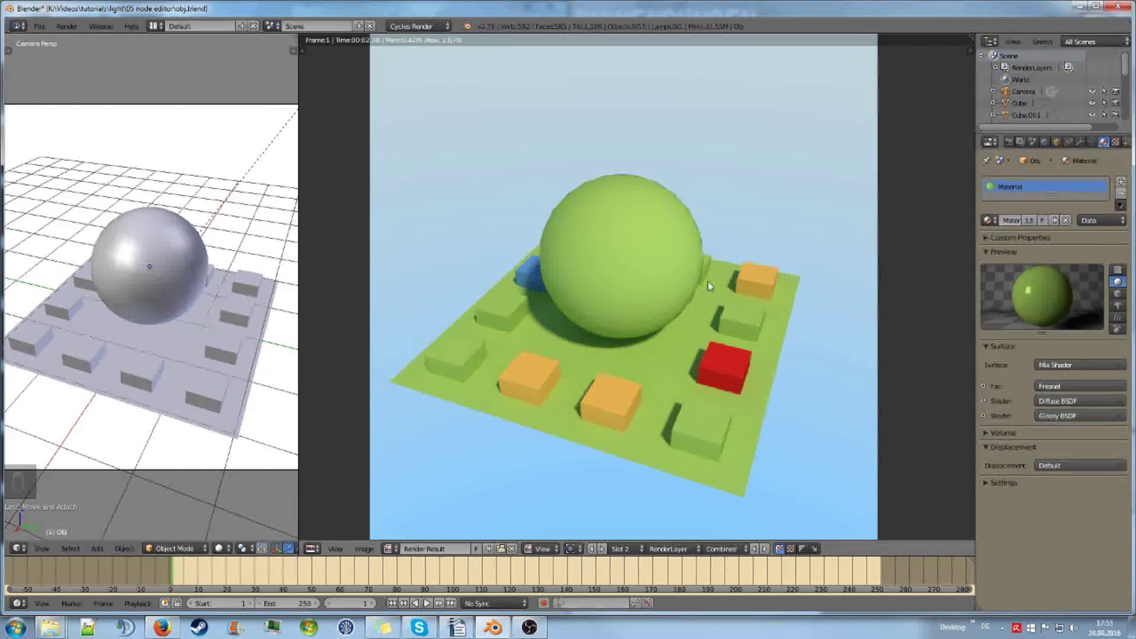
pyautogui.scroll(-1, 622, 358)
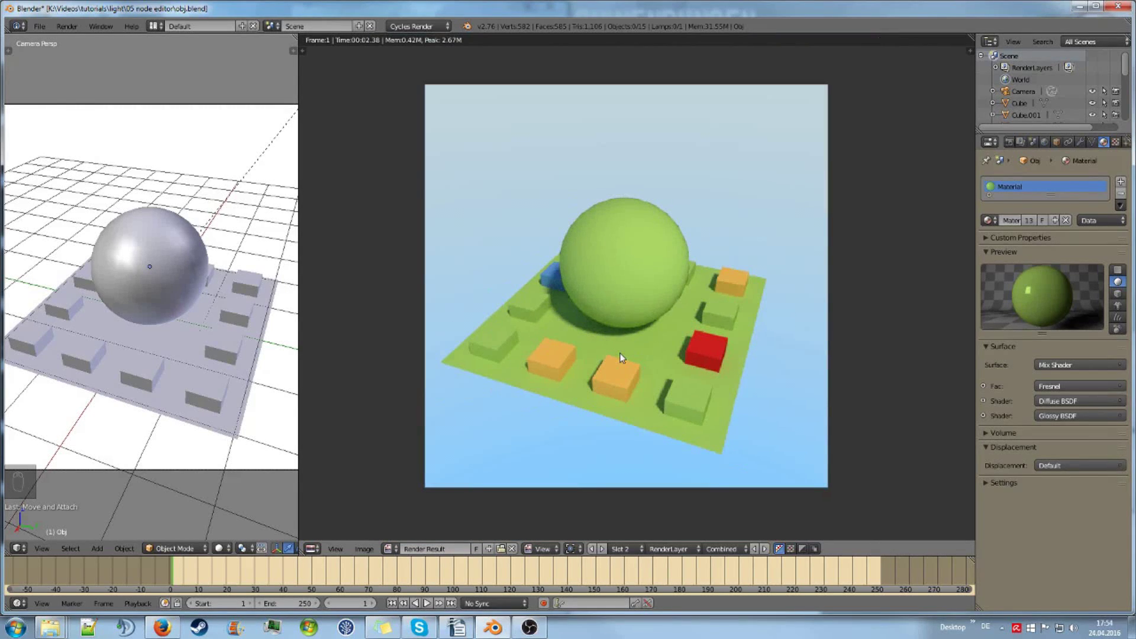
pyautogui.scroll(1, 639, 346)
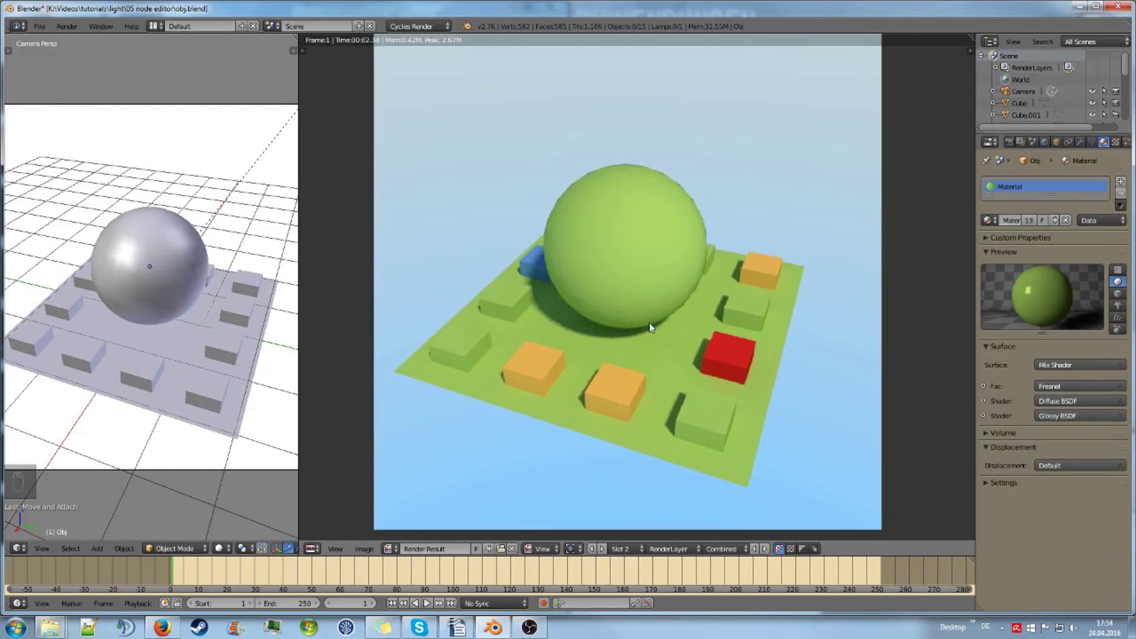
pyautogui.scroll(-2, 649, 322)
pyautogui.scroll(1, 649, 322)
pyautogui.scroll(1, 692, 337)
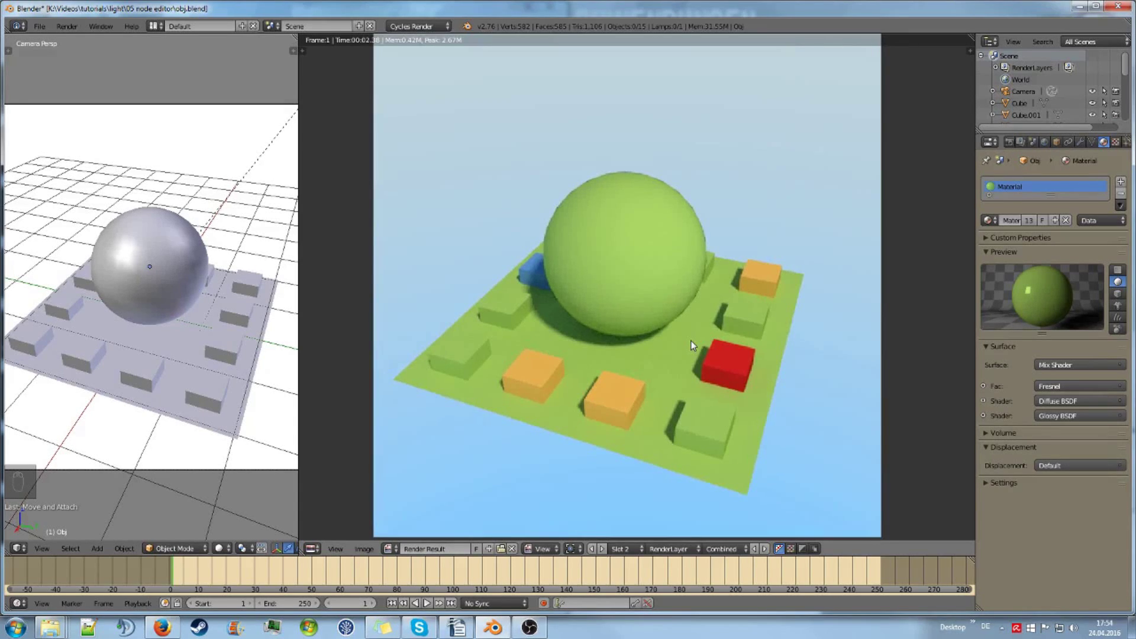
# Return to the node tree and tuck the Glossy BSDF up beneath the Diffuse BSDF
pyautogui.hotkey('shift', 'F3')
pyautogui.moveTo(673, 350); pyautogui.dragTo(799, 384, button='middle')
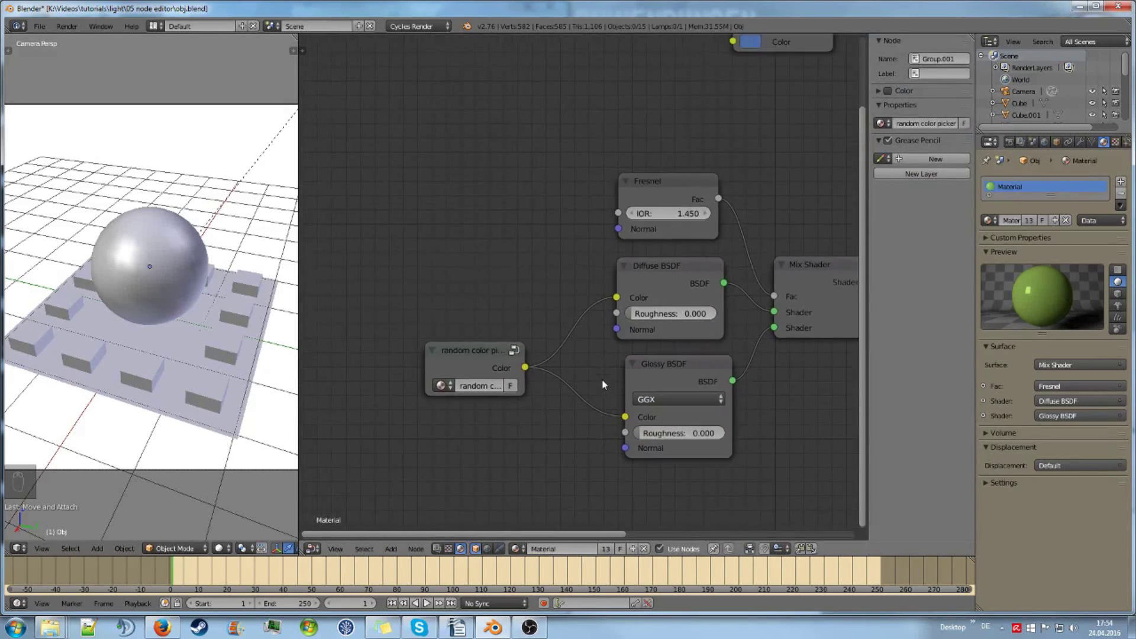
pyautogui.scroll(-2, 595, 360)
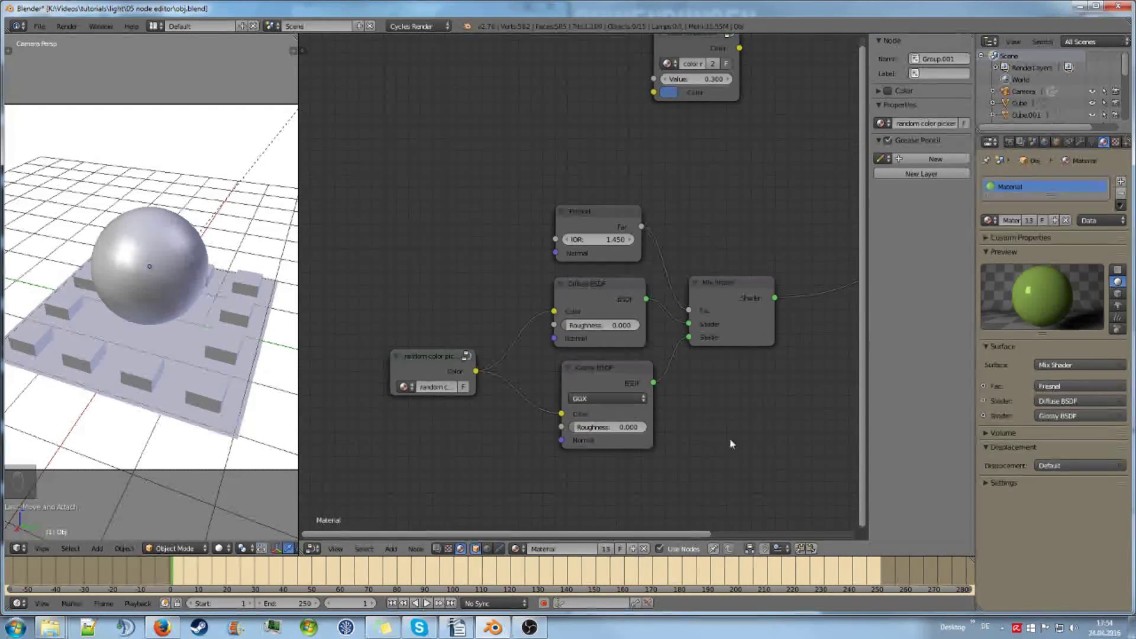
pyautogui.moveTo(732, 444); pyautogui.dragTo(700, 429, button='middle')
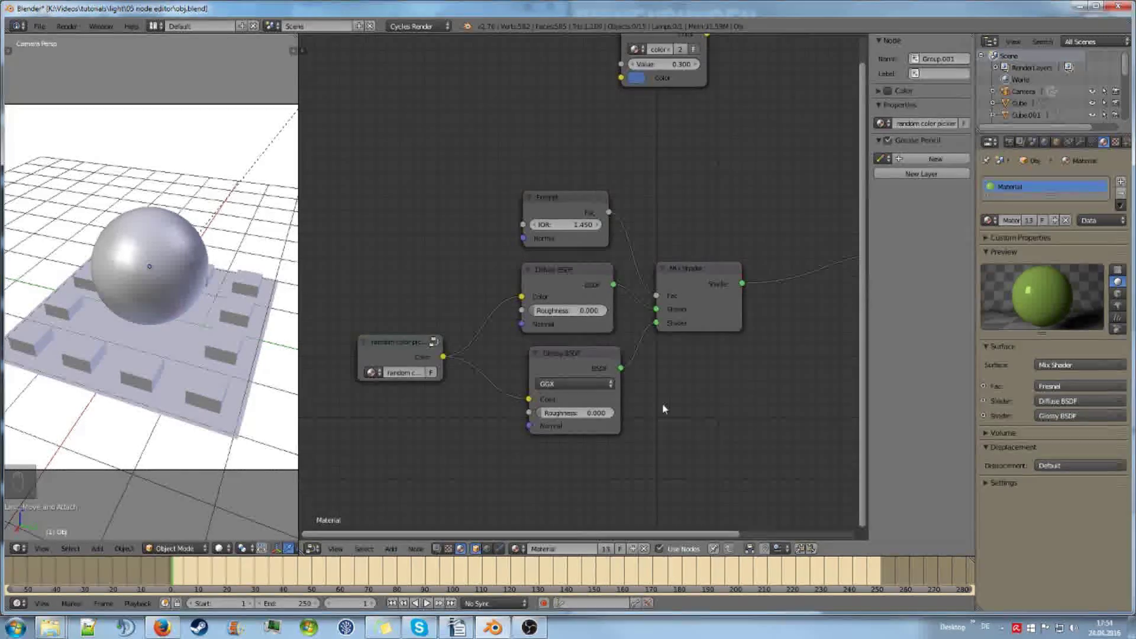
pyautogui.scroll(2, 695, 394)
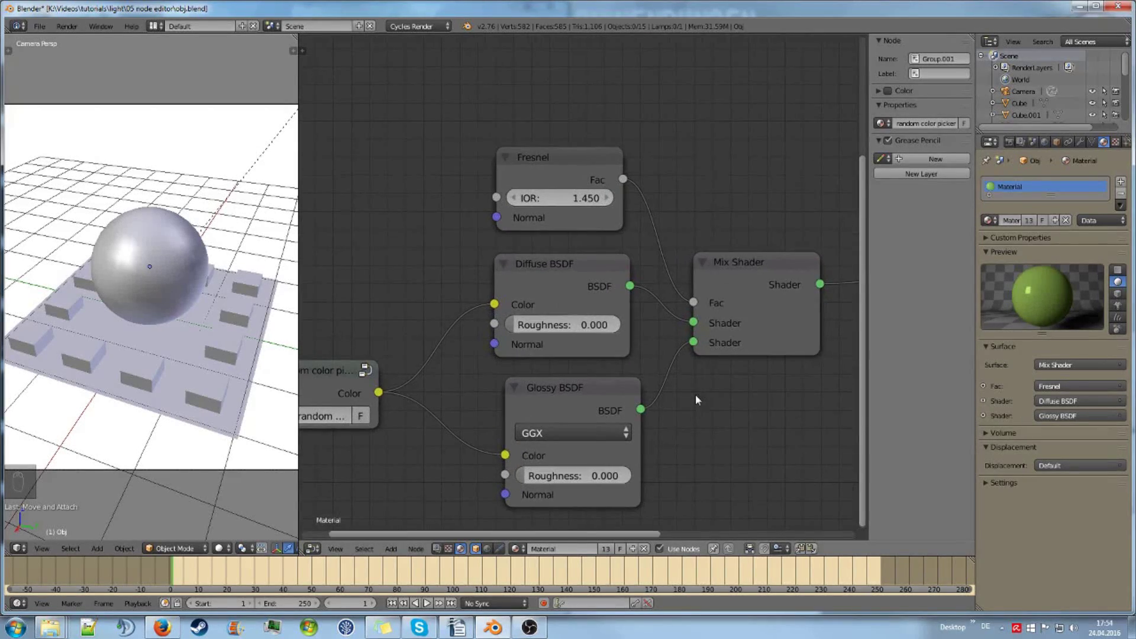
pyautogui.moveTo(695, 394); pyautogui.dragTo(703, 371, button='middle')
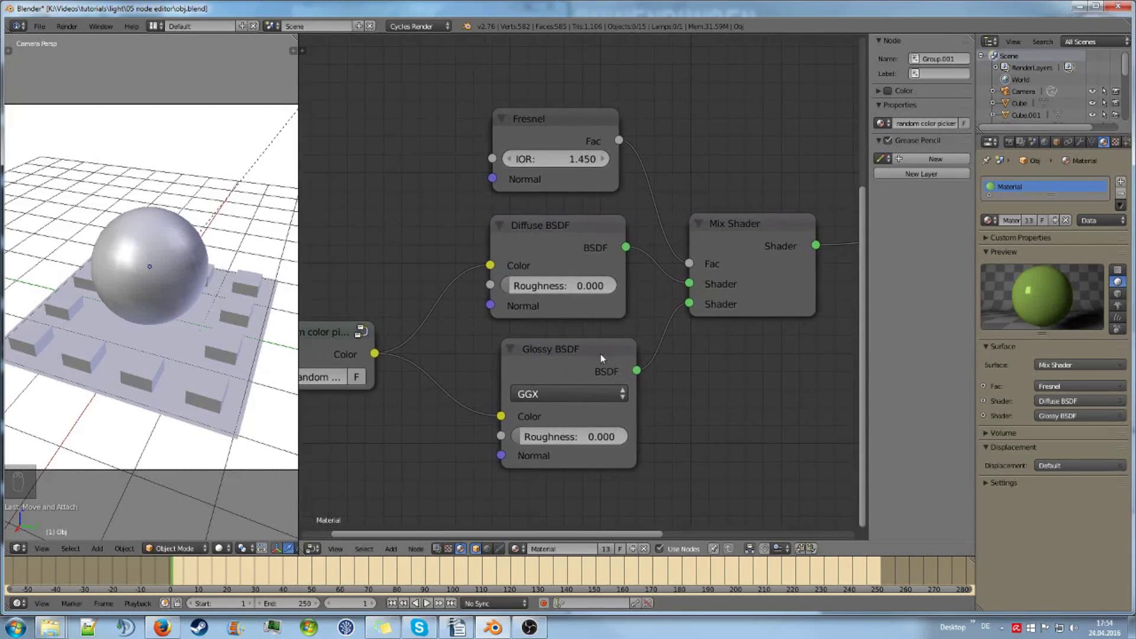
pyautogui.moveTo(603, 358); pyautogui.dragTo(590, 342)
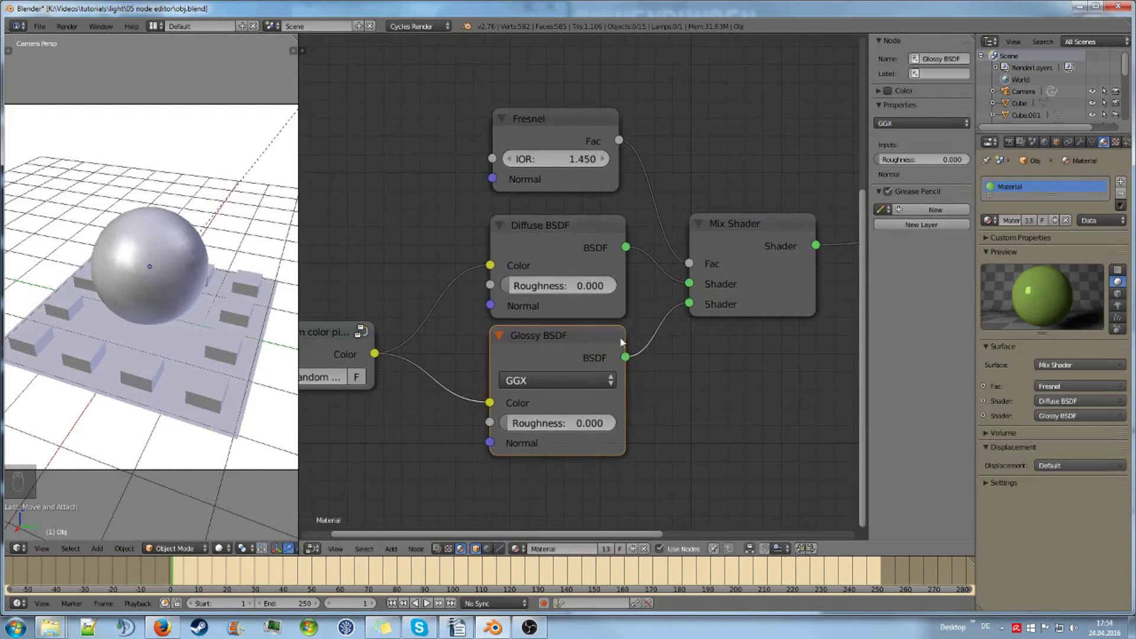
pyautogui.click(676, 367)
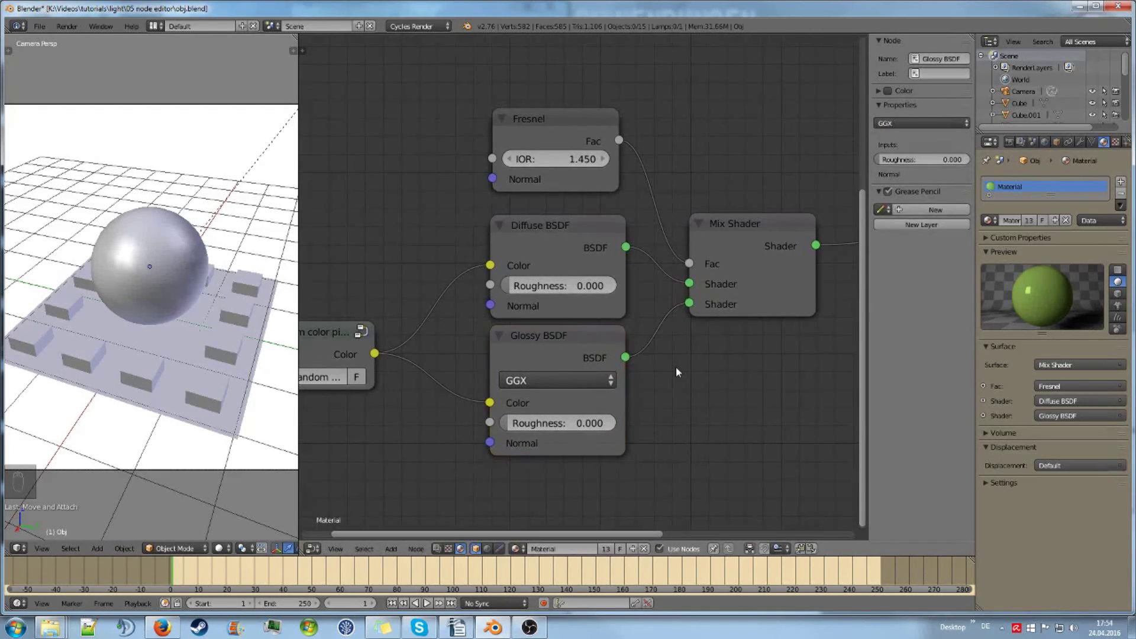
# Save the .blend file, overwriting the existing file
pyautogui.hotkey('ctrl', 's')
pyautogui.click(676, 366)
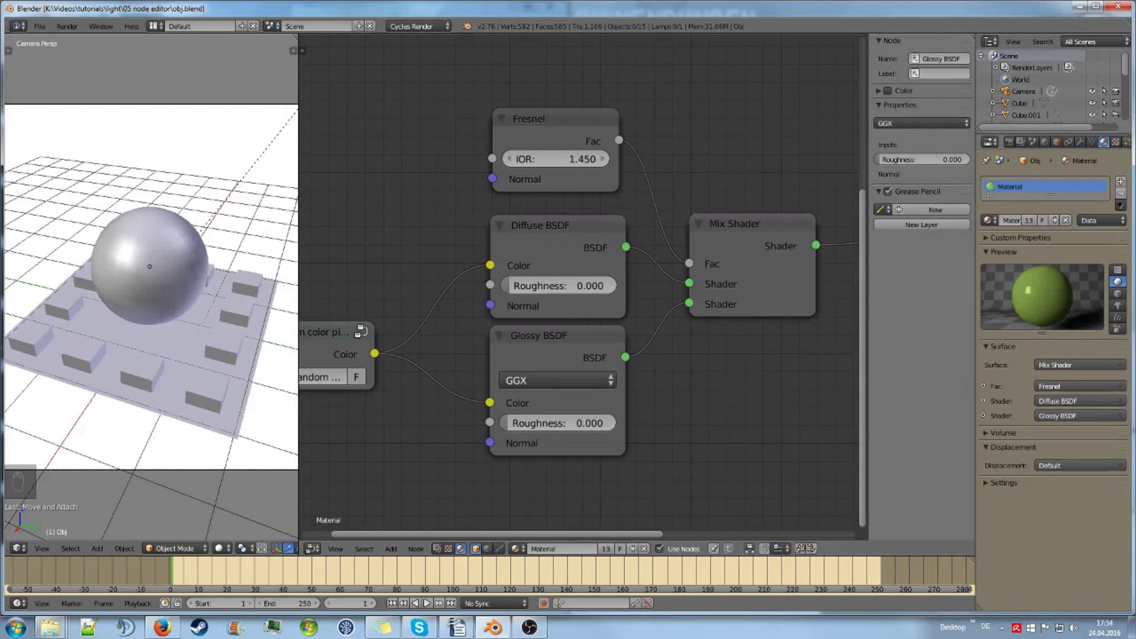
pyautogui.scroll(-5, 674, 421)
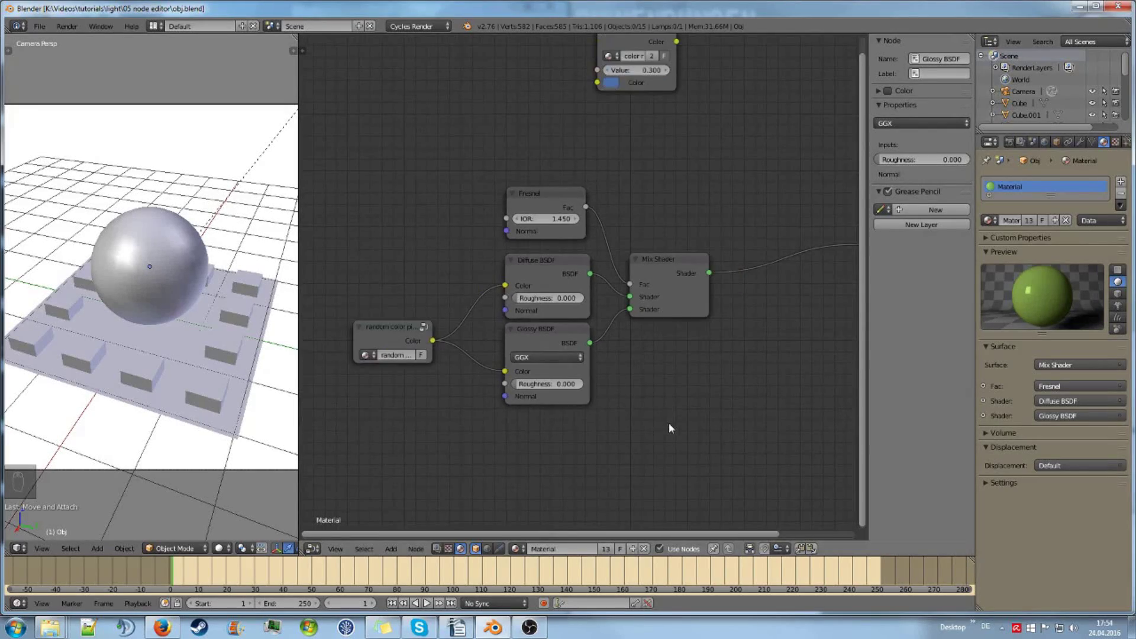
pyautogui.scroll(3, 691, 424)
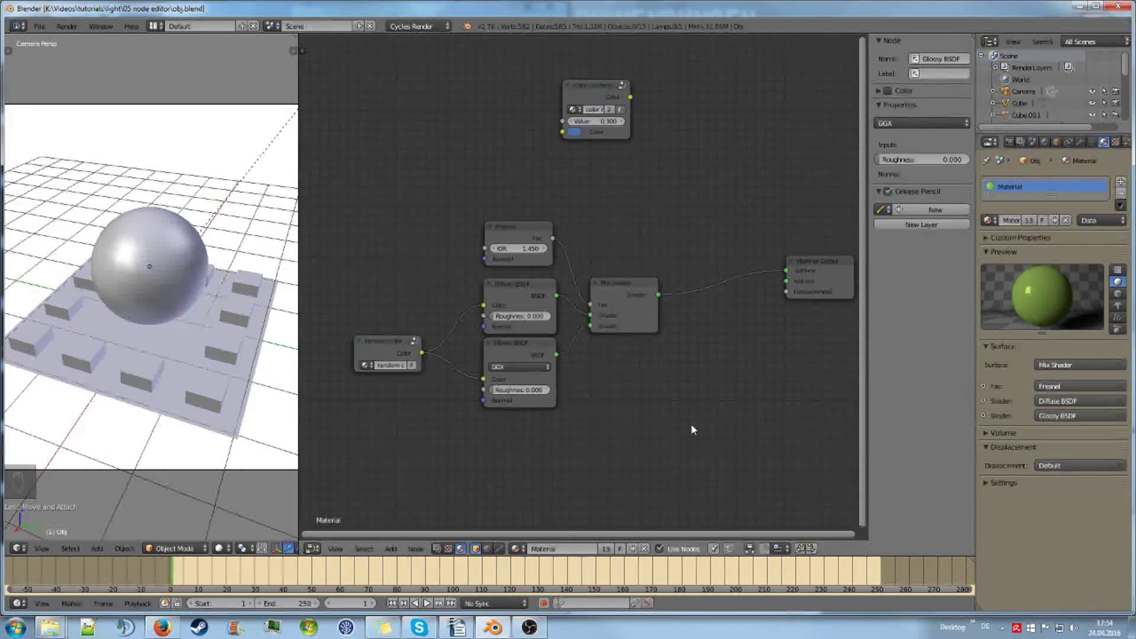